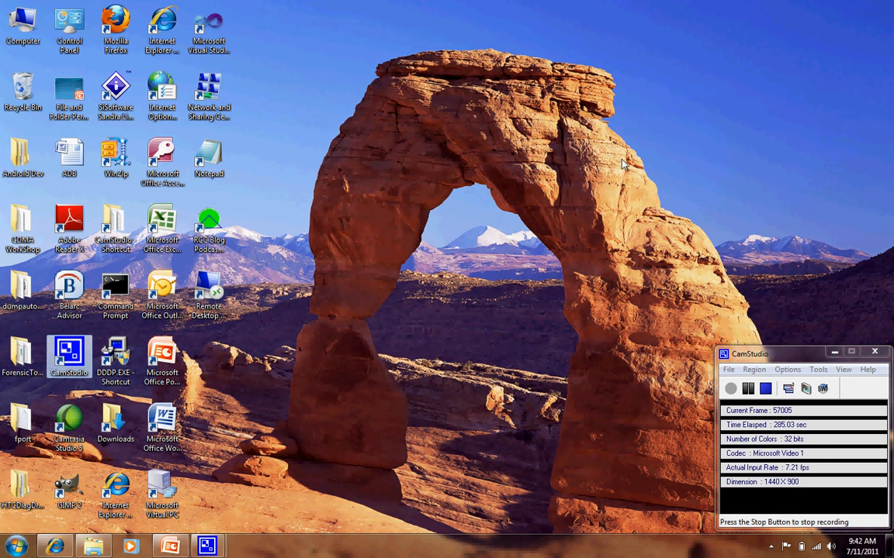
{"action": "left_click", "coordinate": [512, 191]}
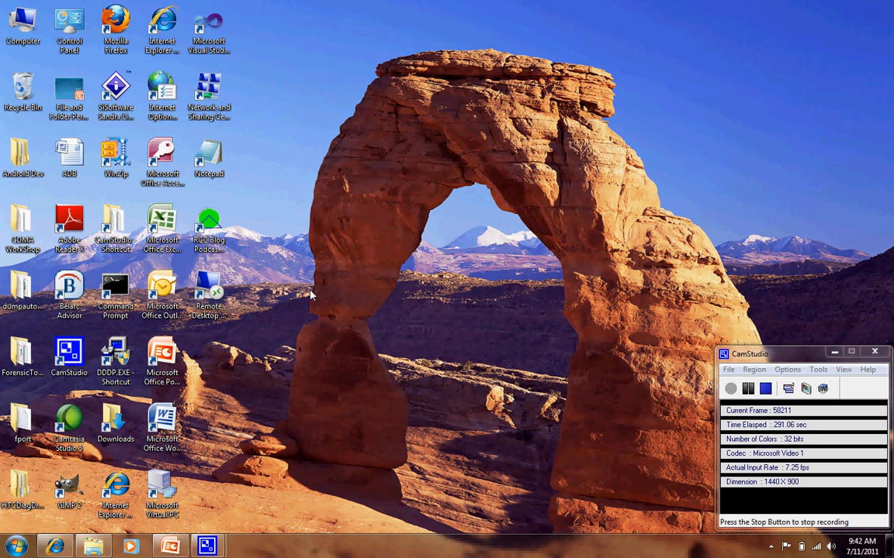
{"action": "right_click", "coordinate": [16, 547]}
{"action": "left_click", "coordinate": [74, 535]}
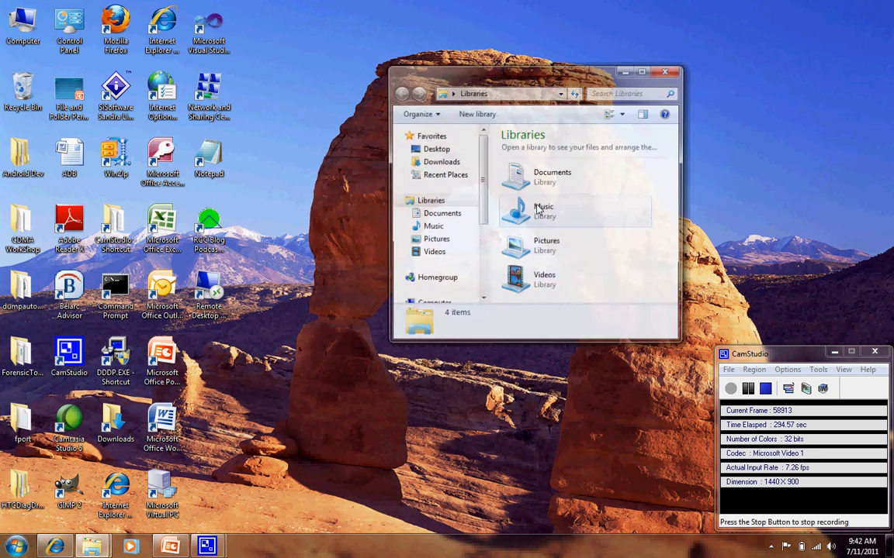
{"action": "left_click", "coordinate": [673, 70]}
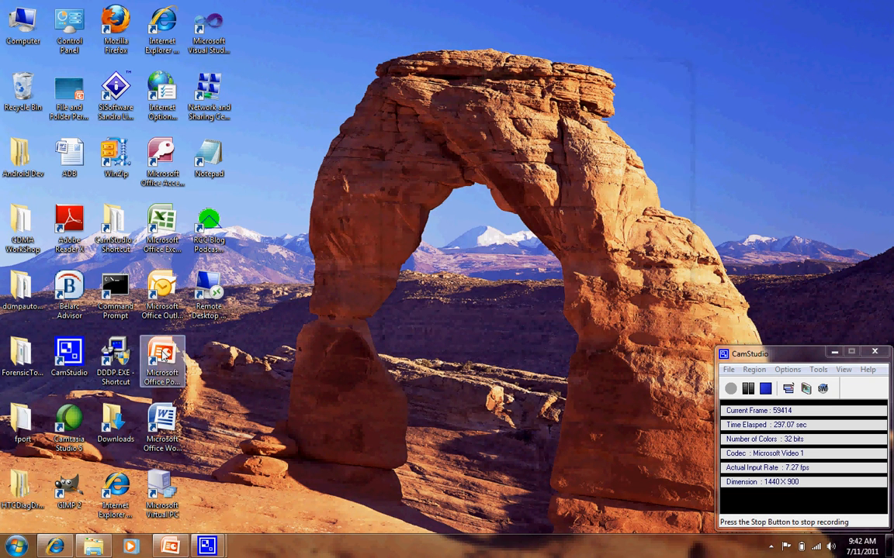
{"action": "left_click", "coordinate": [16, 547]}
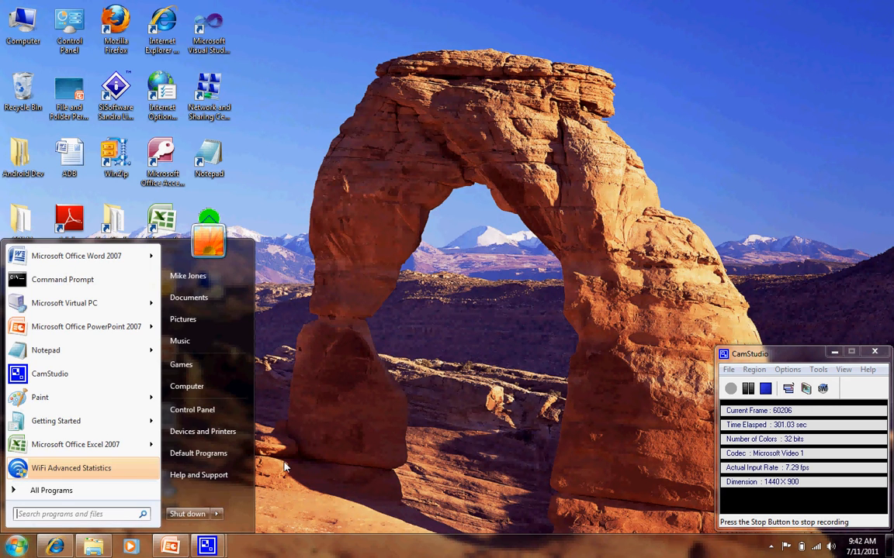
{"action": "left_click", "coordinate": [6, 547]}
Open the view settings of Folder Options from a new Windows Explorer window.
{"action": "right_click", "coordinate": [6, 547]}
{"action": "left_click", "coordinate": [60, 537]}
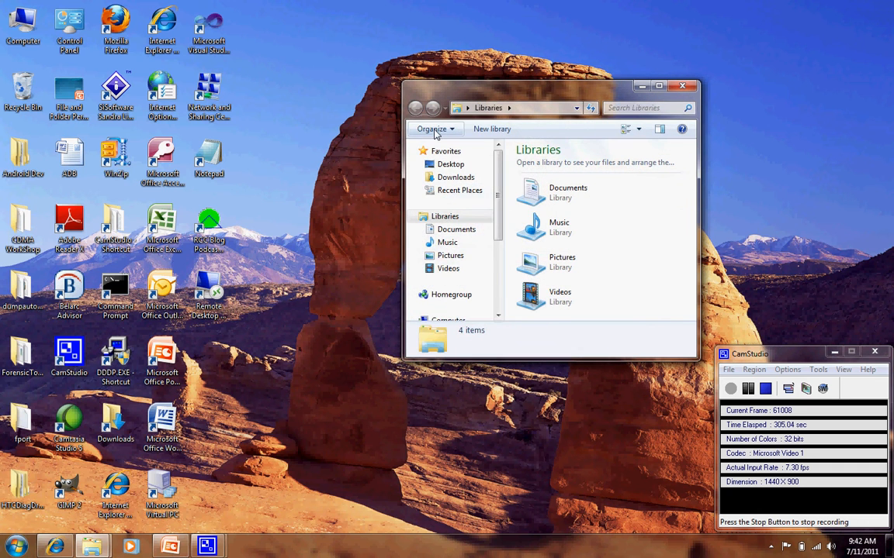
{"action": "left_click", "coordinate": [433, 131]}
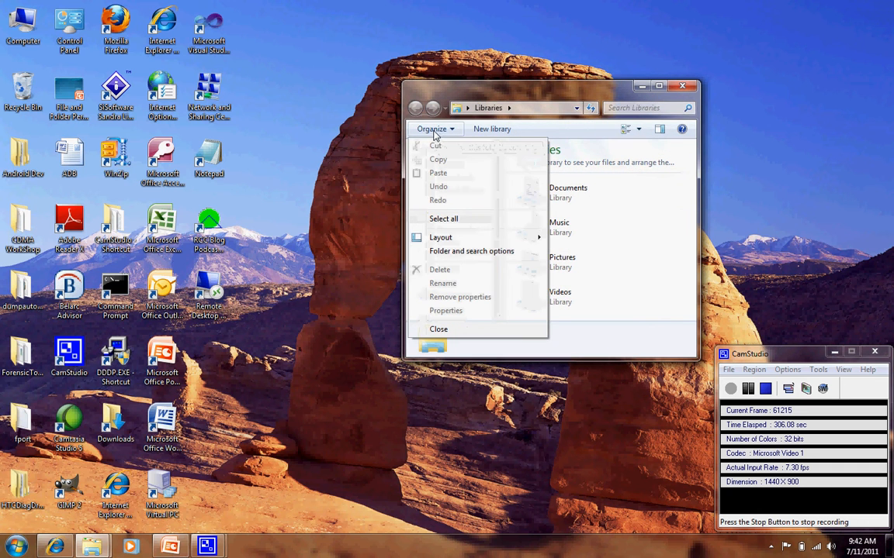
{"action": "left_click", "coordinate": [436, 253]}
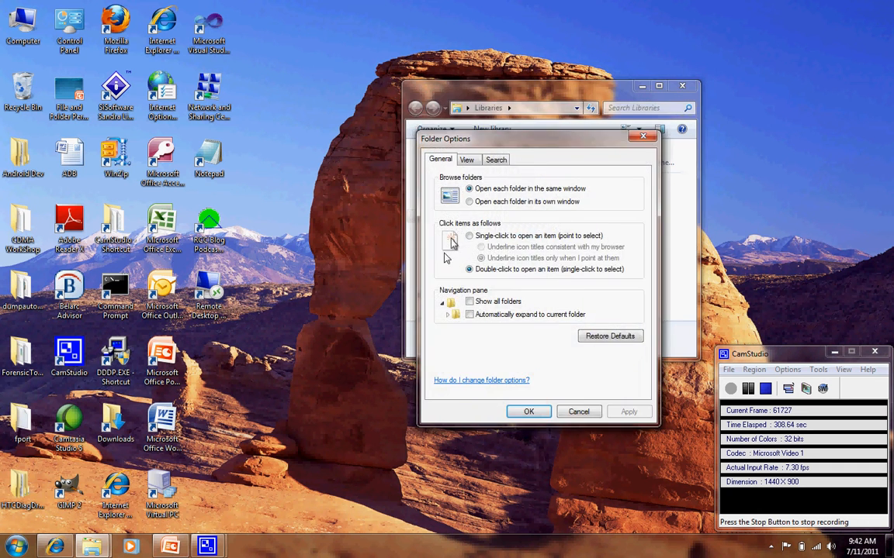
{"action": "left_click", "coordinate": [469, 161]}
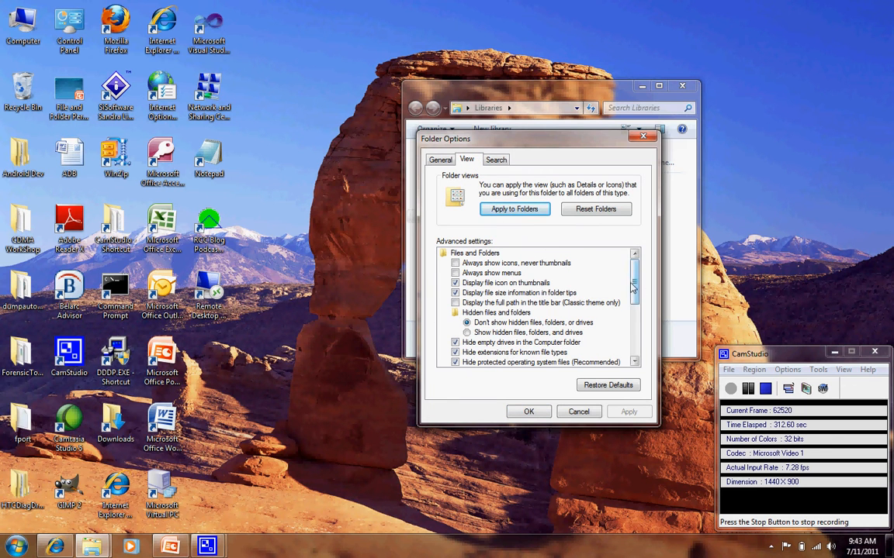
Set Explorer to show hidden files, folders, and drives, known file extensions and protected operating system files, apply it and close the window.
{"action": "left_click_drag", "start_coordinate": [636, 287], "coordinate": [636, 301]}
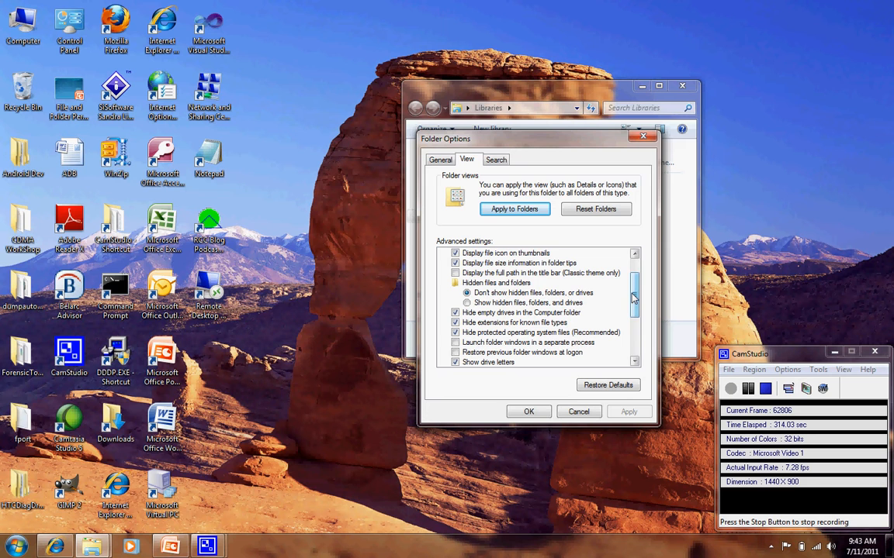
{"action": "left_click", "coordinate": [467, 304]}
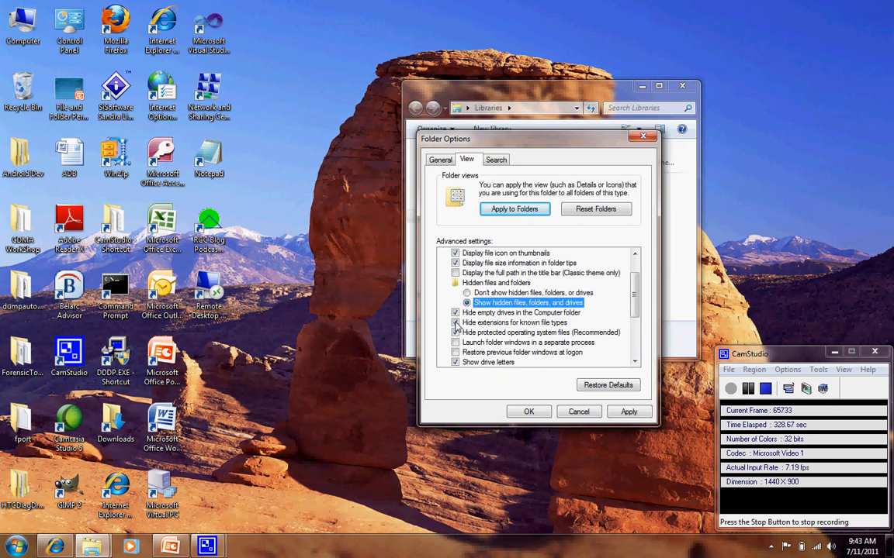
{"action": "left_click", "coordinate": [455, 323]}
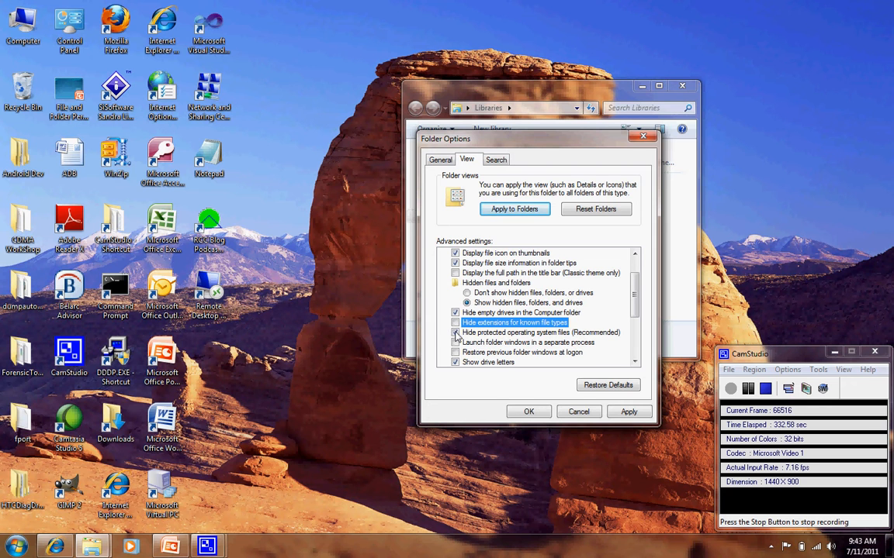
{"action": "left_click", "coordinate": [456, 333]}
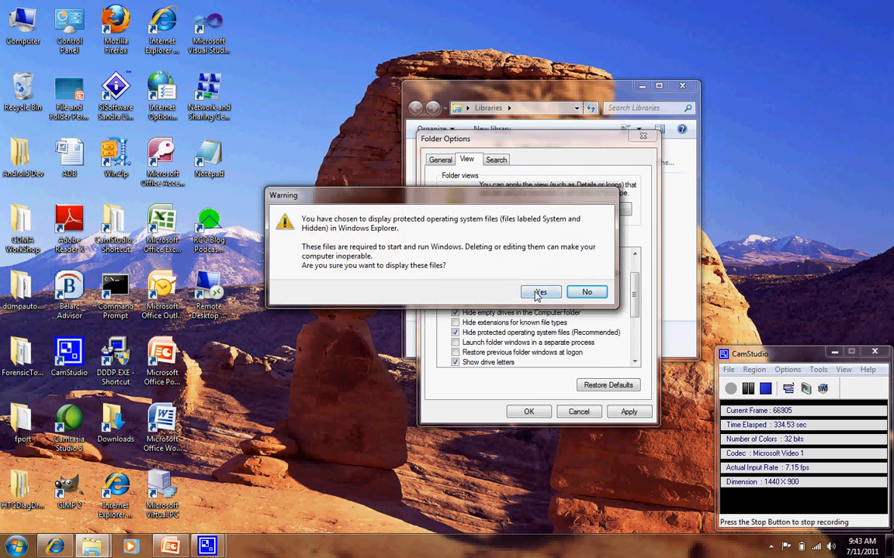
{"action": "left_click", "coordinate": [539, 292]}
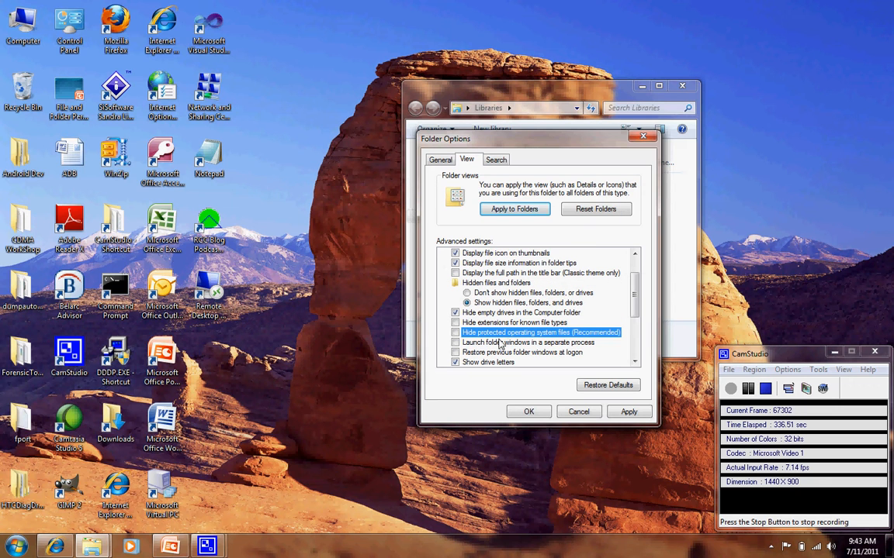
{"action": "left_click", "coordinate": [628, 411]}
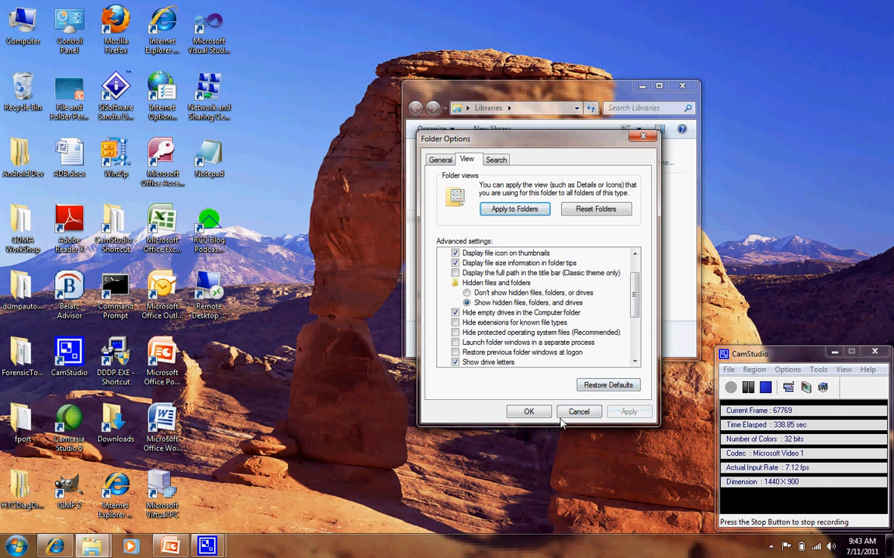
{"action": "left_click", "coordinate": [528, 412]}
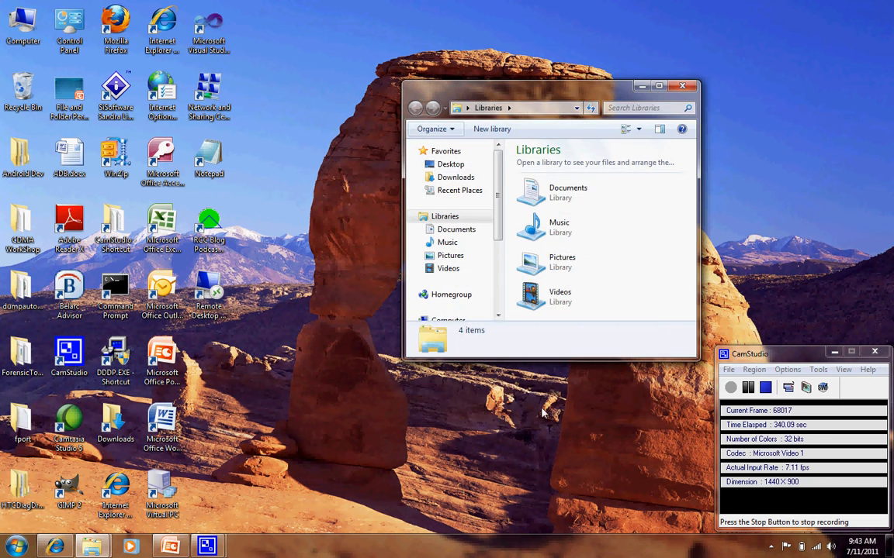
{"action": "left_click", "coordinate": [682, 86]}
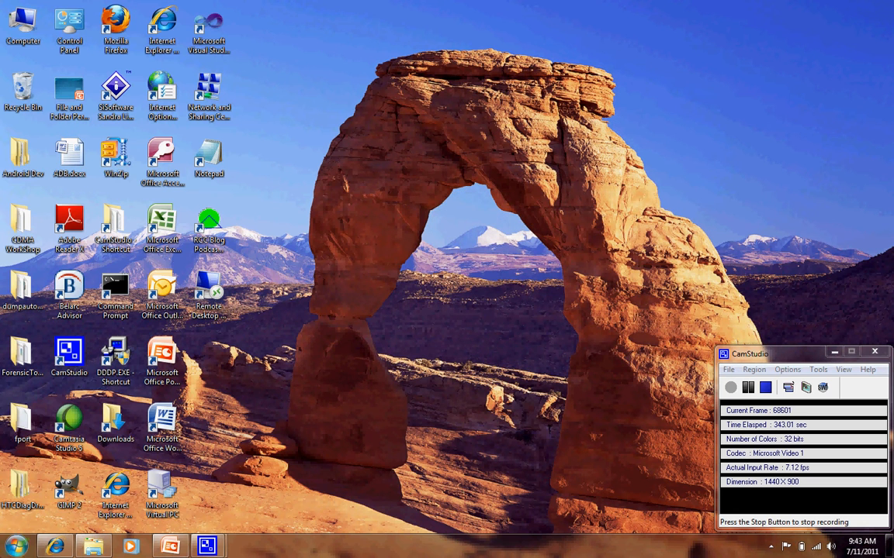
Examine the root folder of the Windows 7 drive in a new Windows Explorer window.
{"action": "right_click", "coordinate": [17, 546]}
{"action": "left_click", "coordinate": [78, 528]}
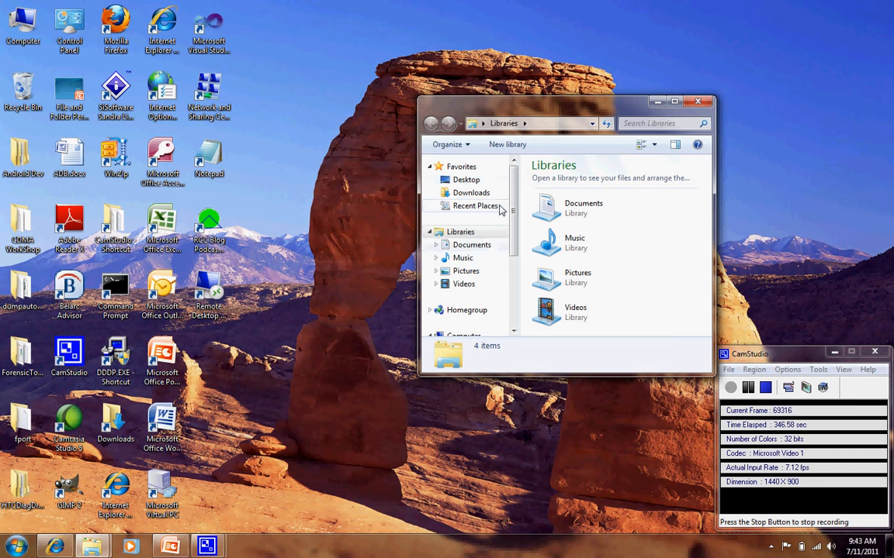
{"action": "left_click_drag", "start_coordinate": [514, 219], "coordinate": [512, 268]}
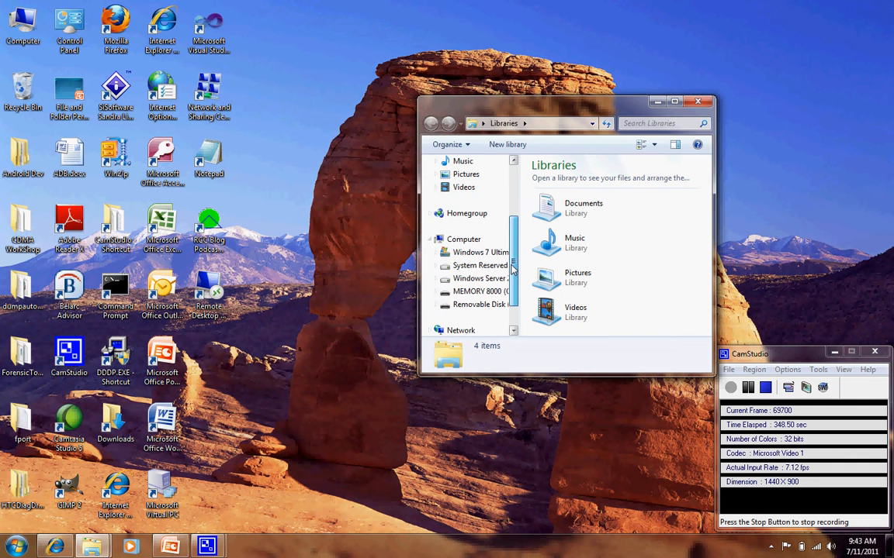
{"action": "left_click", "coordinate": [474, 252]}
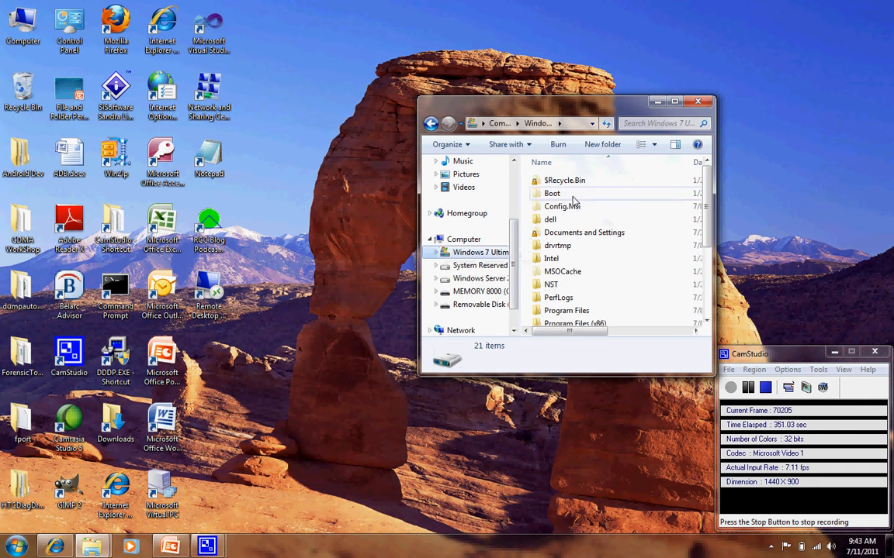
Review the hidden-file and extension settings in Folder Options, then close the dialog and the Explorer window.
{"action": "left_click", "coordinate": [450, 145]}
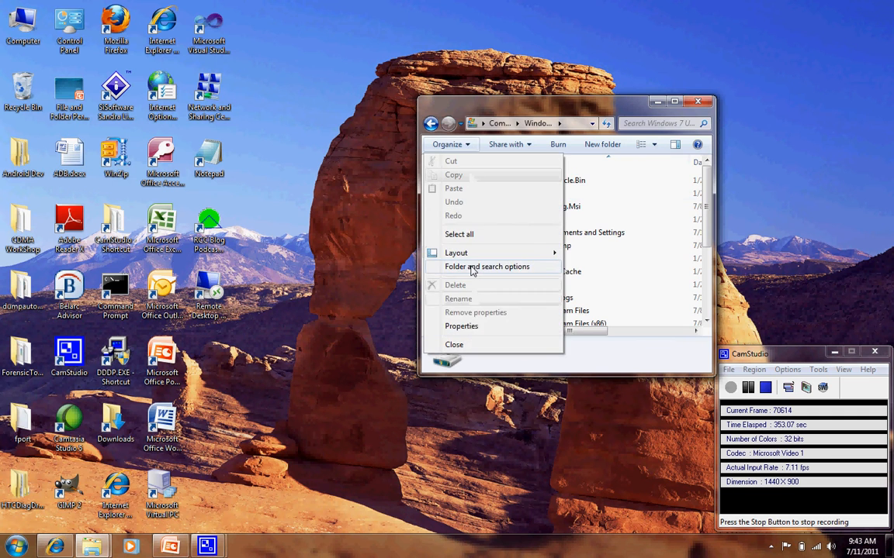
{"action": "left_click", "coordinate": [471, 267]}
{"action": "left_click", "coordinate": [481, 176]}
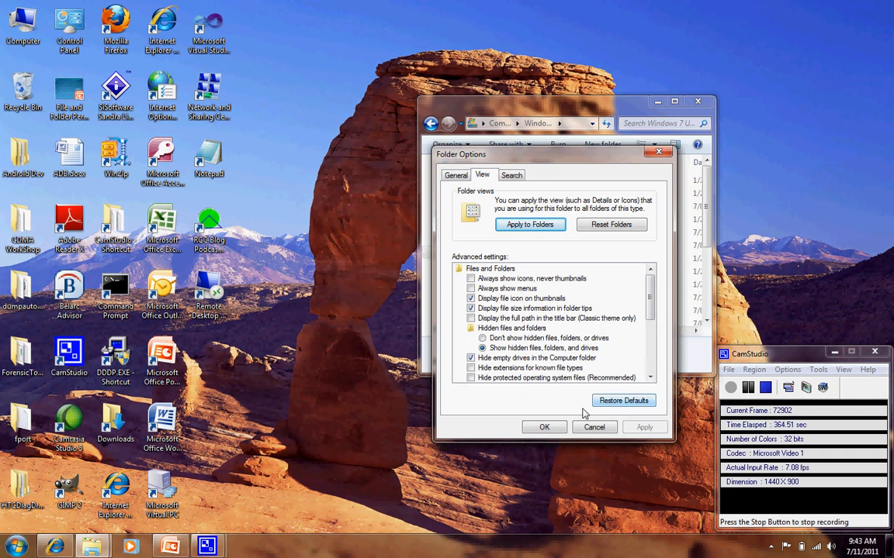
{"action": "left_click", "coordinate": [543, 427]}
{"action": "left_click", "coordinate": [697, 101]}
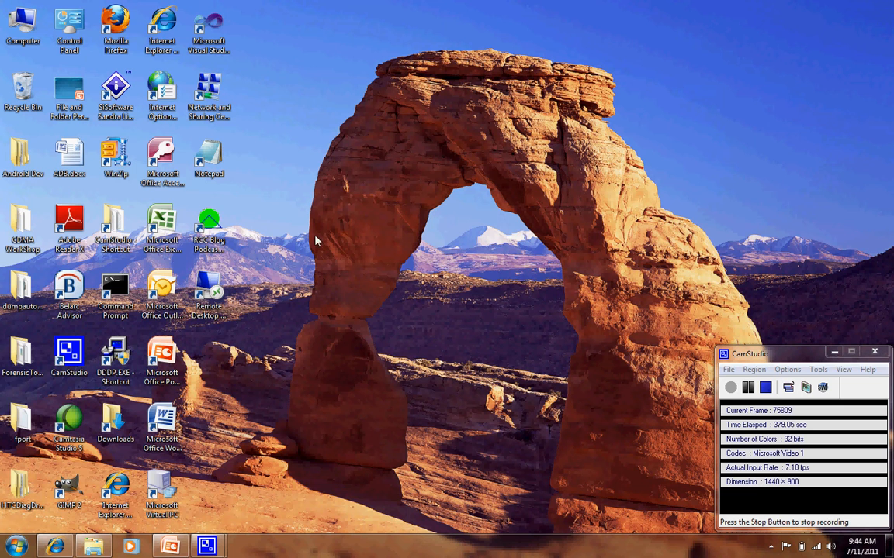
Open Computer Management from the Control Panel's Administrative Tools.
{"action": "left_click", "coordinate": [16, 546]}
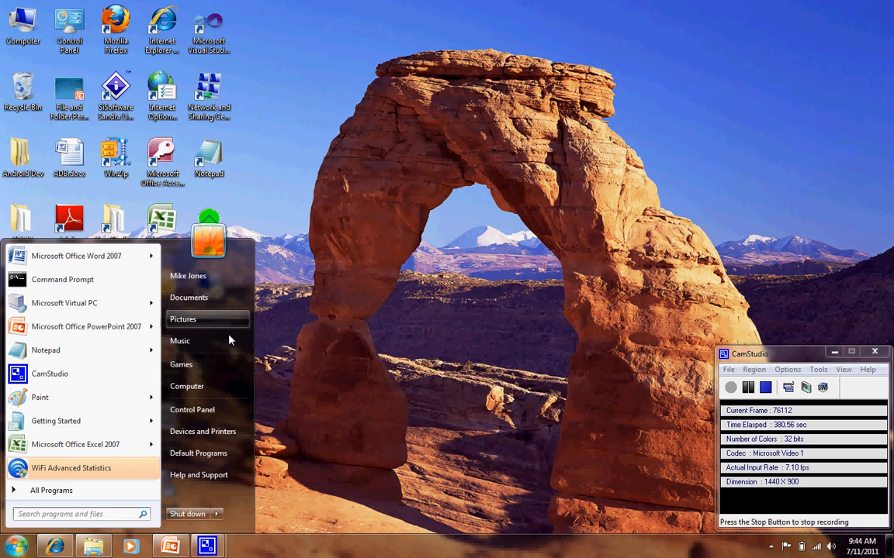
{"action": "left_click", "coordinate": [194, 409]}
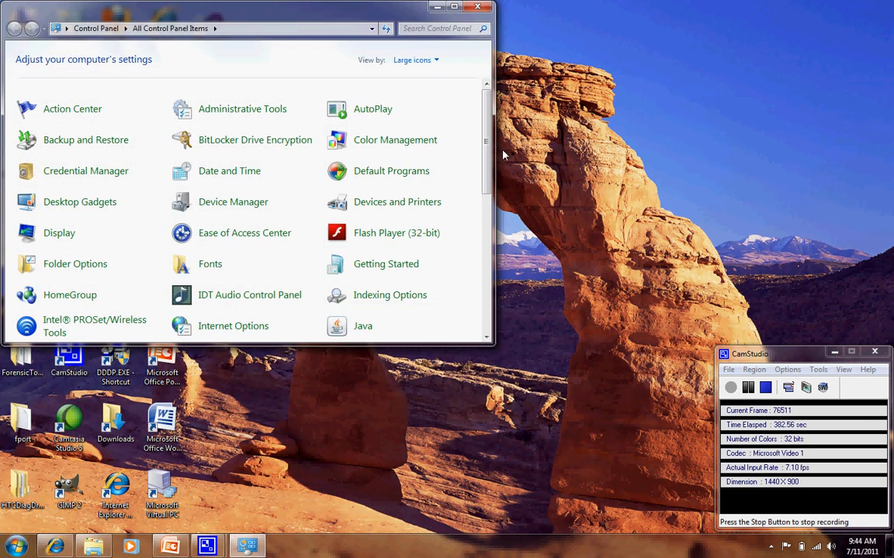
{"action": "left_click", "coordinate": [267, 116]}
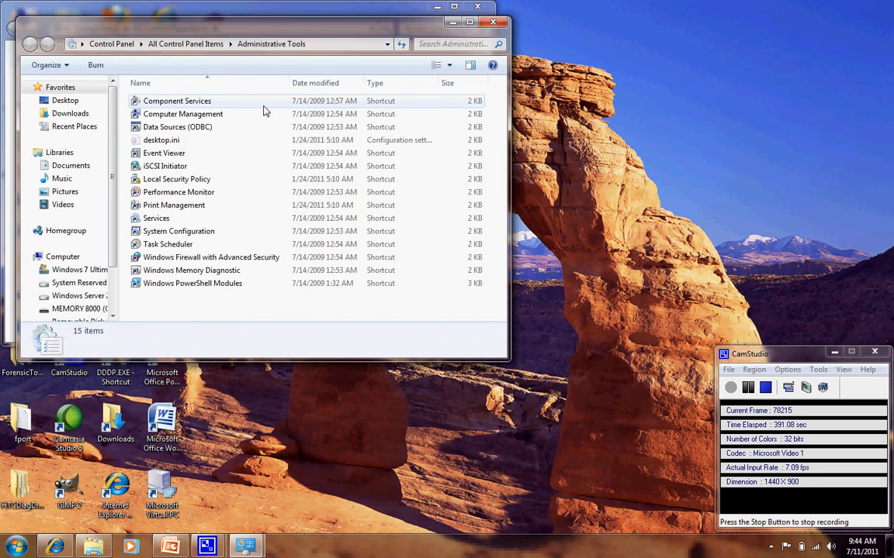
{"action": "left_click", "coordinate": [202, 116]}
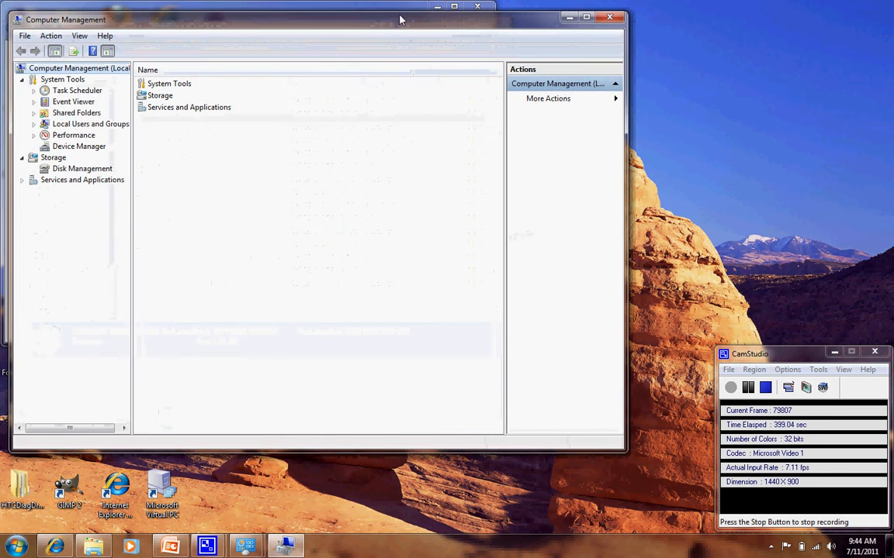
Move the Computer Management window aside and minimize the windows in front of it.
{"action": "left_click_drag", "start_coordinate": [344, 26], "coordinate": [595, 39]}
{"action": "left_click", "coordinate": [214, 25]}
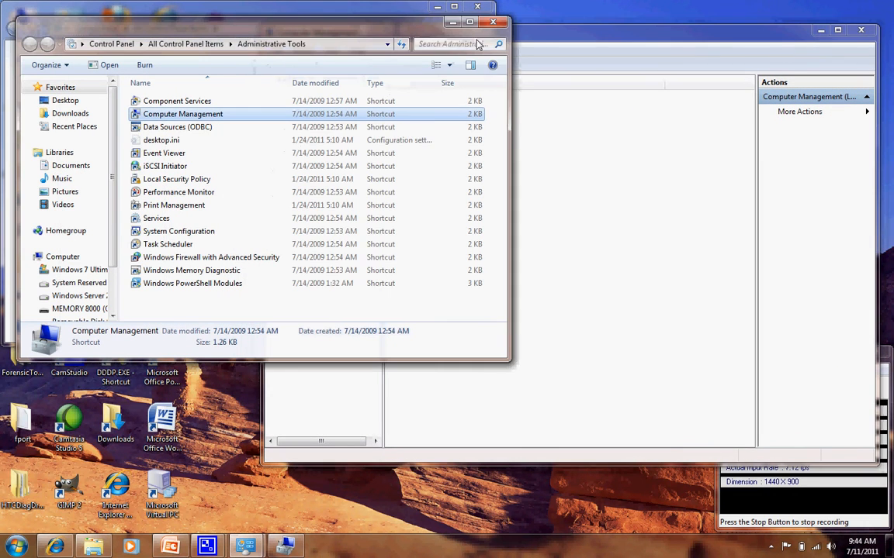
{"action": "left_click", "coordinate": [456, 24]}
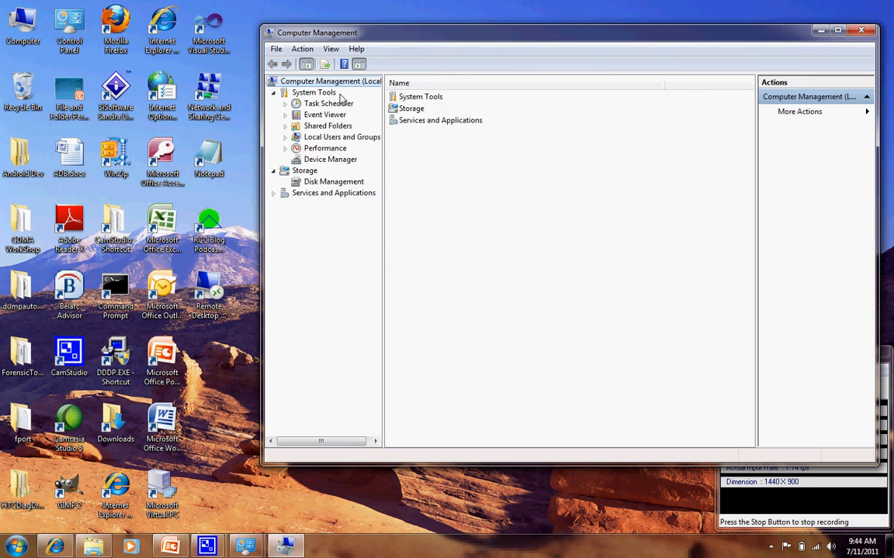
Open the Groups folder under Local Users and Groups.
{"action": "left_click", "coordinate": [320, 138]}
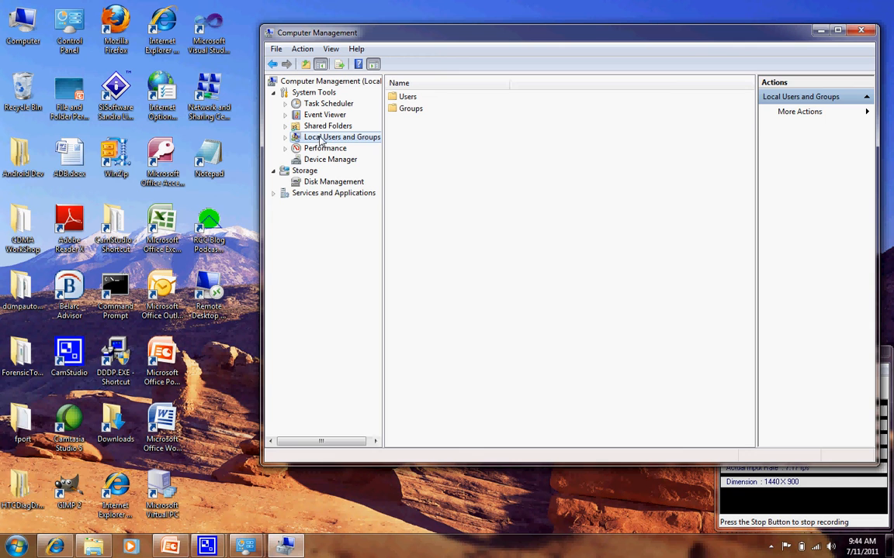
{"action": "left_click", "coordinate": [406, 112]}
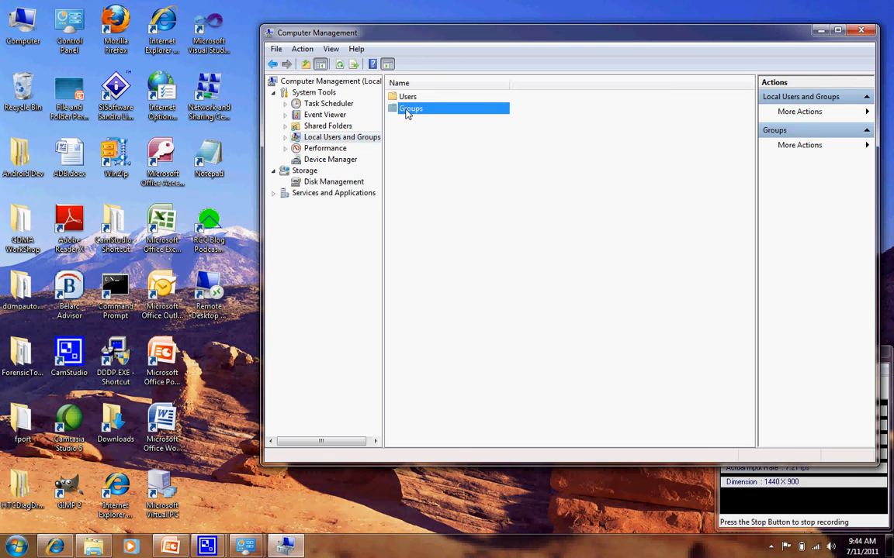
{"action": "double_click", "coordinate": [407, 113]}
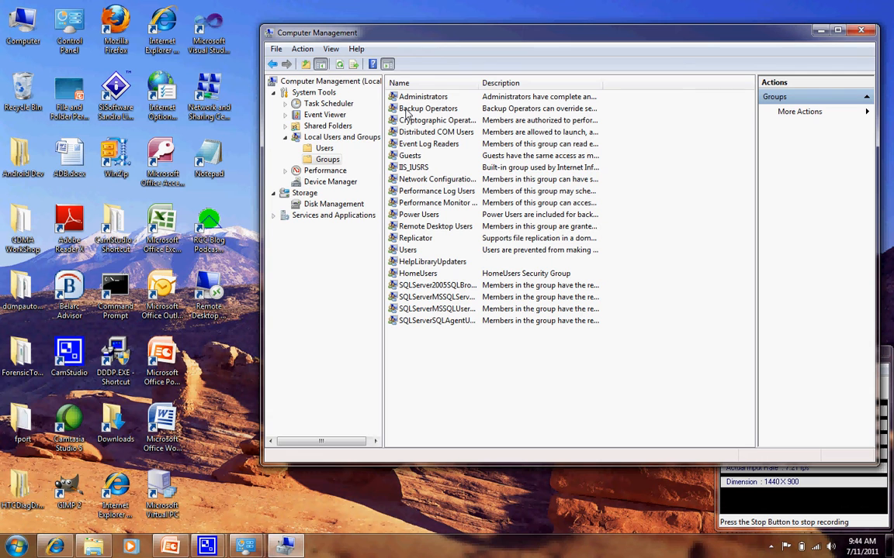
Create a new local group named Employees without a description or members.
{"action": "right_click", "coordinate": [423, 374]}
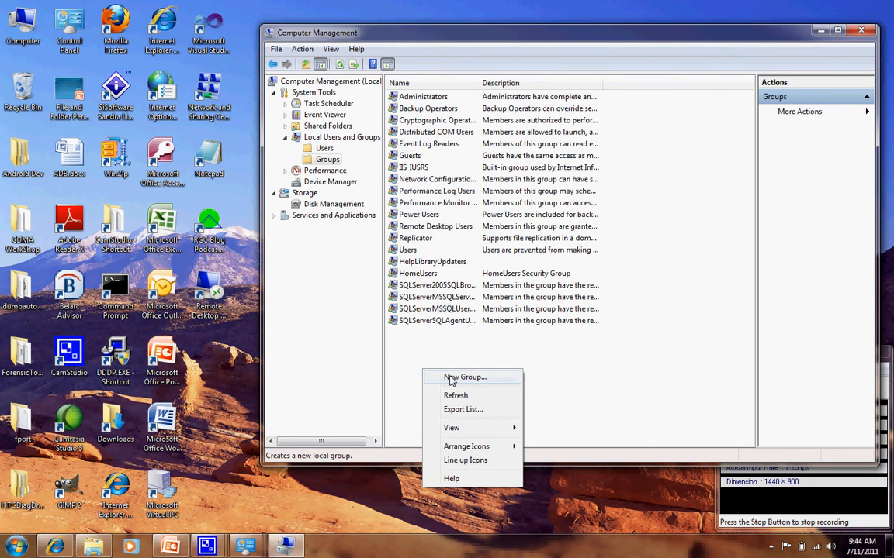
{"action": "left_click", "coordinate": [450, 378]}
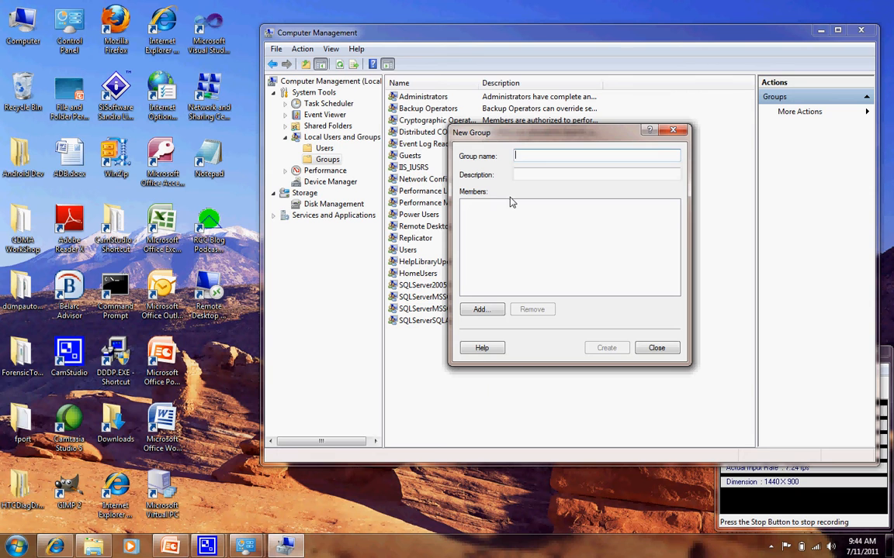
{"action": "type", "text": "Employees"}
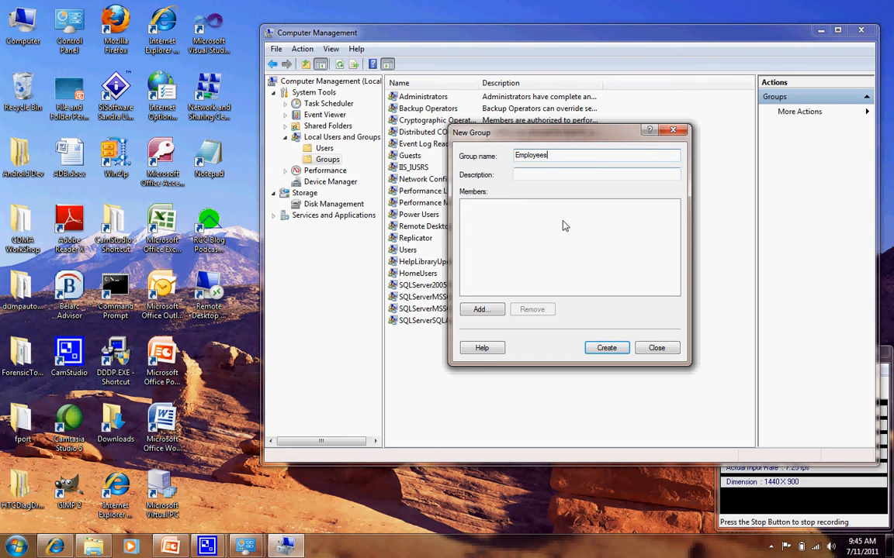
{"action": "left_click", "coordinate": [608, 348]}
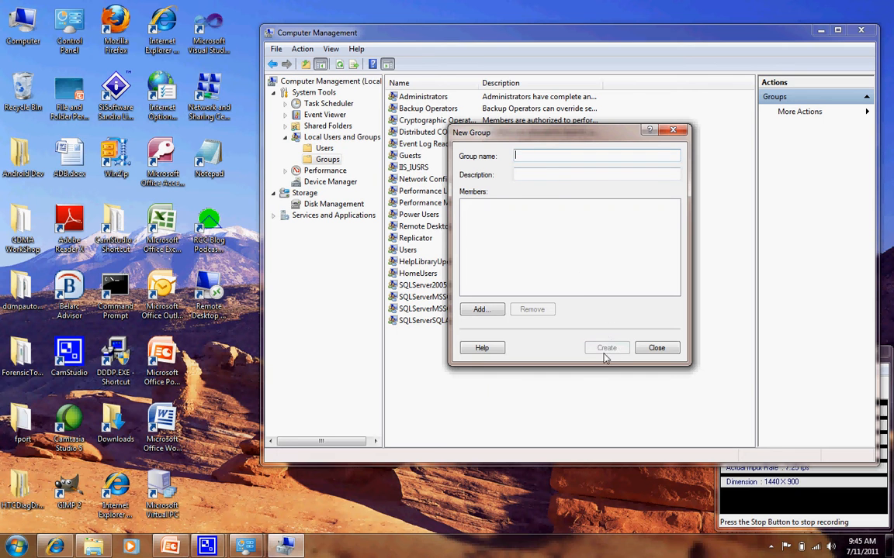
Create a new local group named Managers without a description or members.
{"action": "left_click", "coordinate": [664, 350]}
{"action": "right_click", "coordinate": [413, 357]}
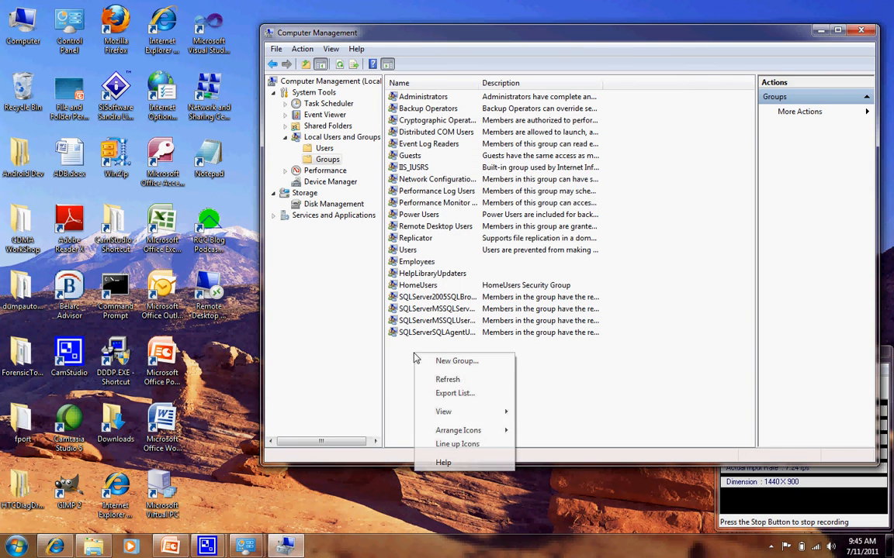
{"action": "left_click", "coordinate": [462, 365]}
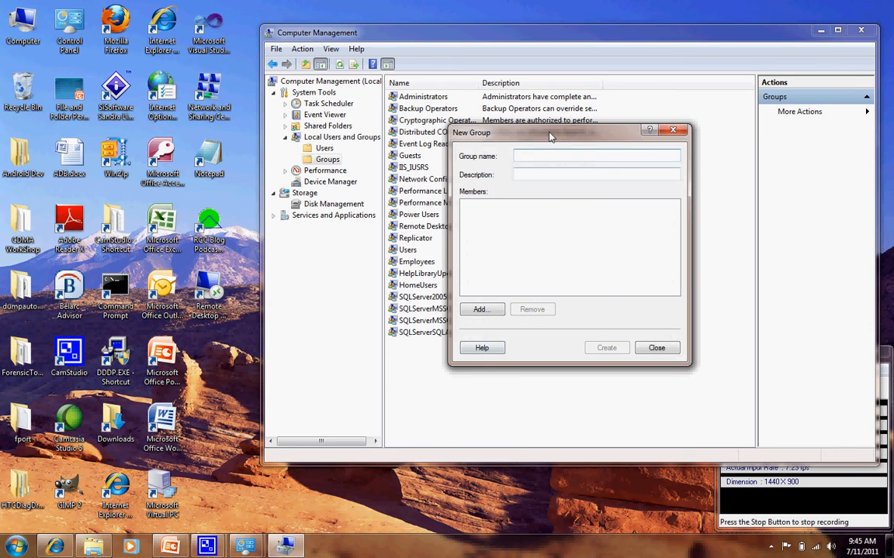
{"action": "type", "text": "Managers"}
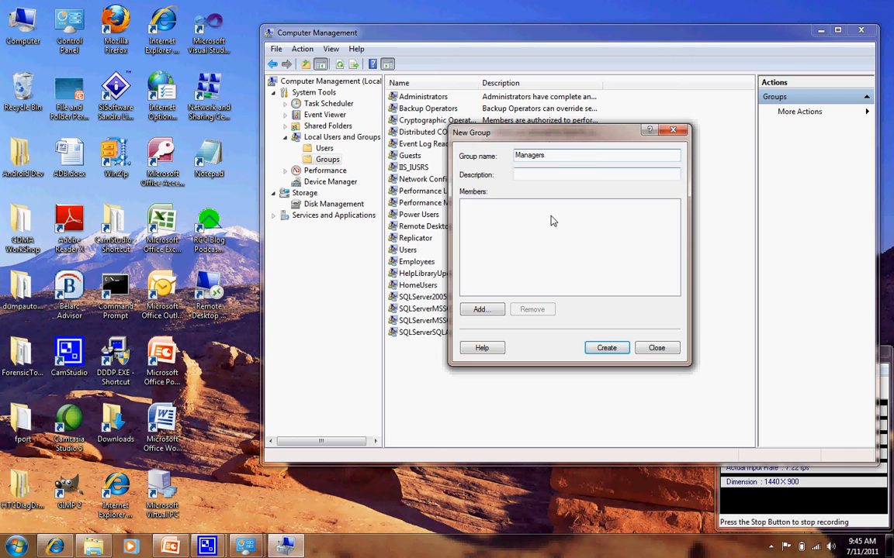
{"action": "left_click", "coordinate": [603, 348]}
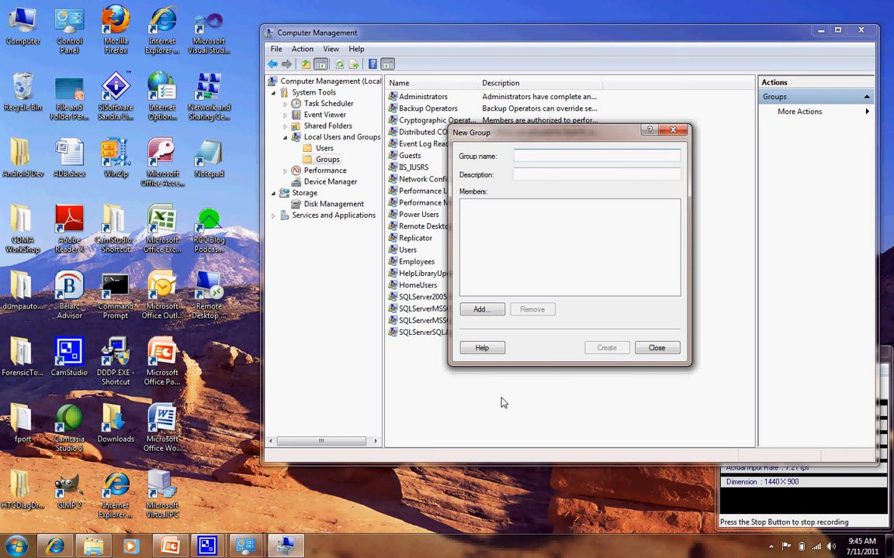
{"action": "left_click", "coordinate": [657, 348]}
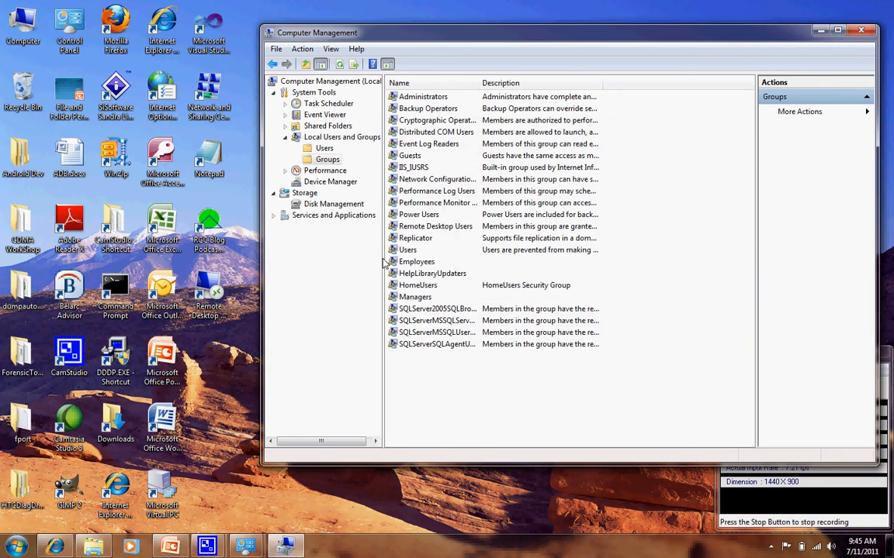
{"action": "left_click", "coordinate": [414, 265]}
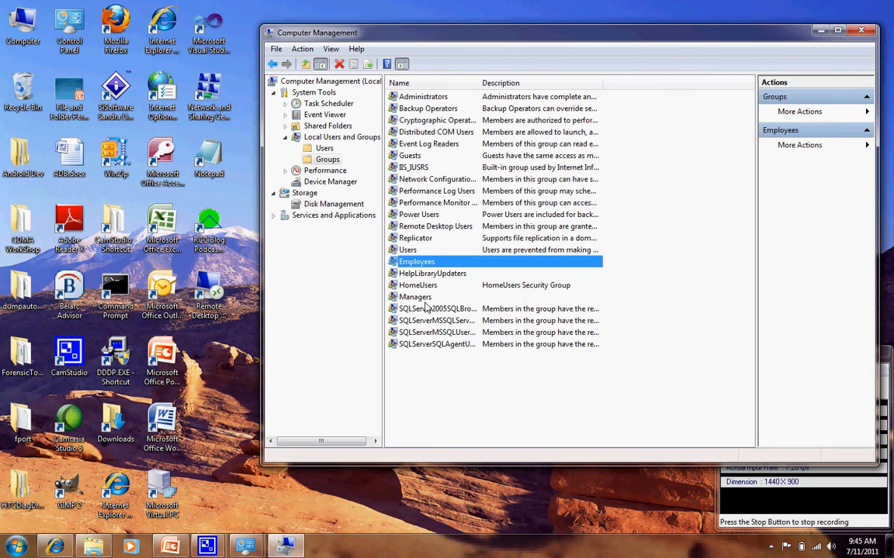
{"action": "left_click", "coordinate": [424, 298]}
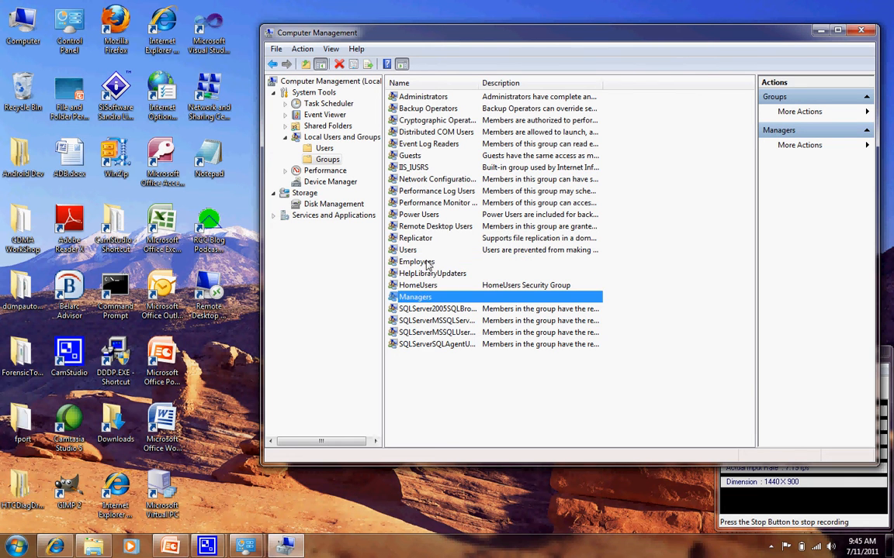
{"action": "left_click", "coordinate": [423, 264]}
{"action": "left_click", "coordinate": [426, 299]}
Open the Users folder under Local Users and Groups.
{"action": "left_click", "coordinate": [325, 151]}
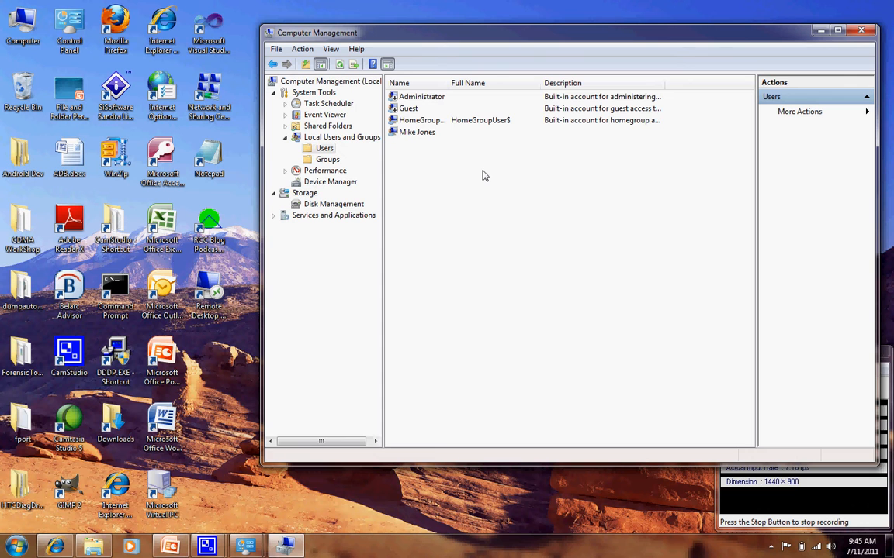
{"action": "right_click", "coordinate": [412, 159]}
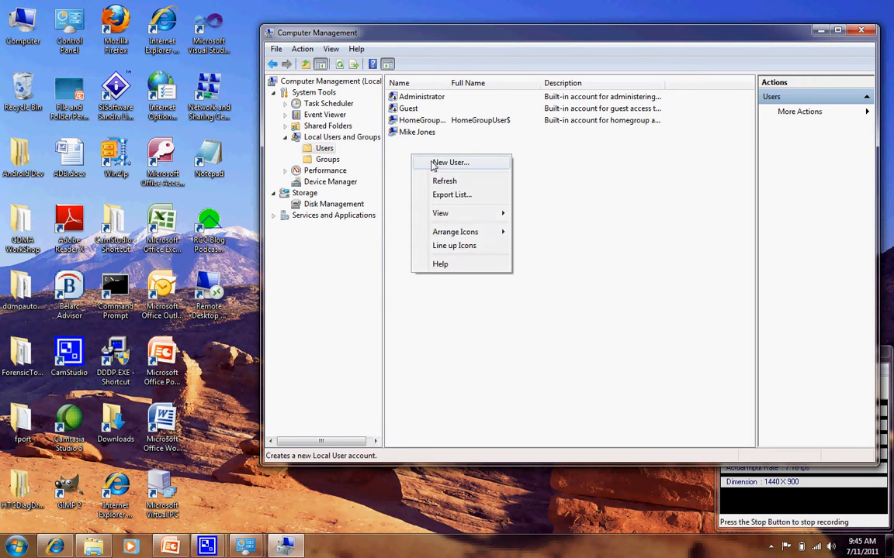
{"action": "left_click", "coordinate": [436, 162]}
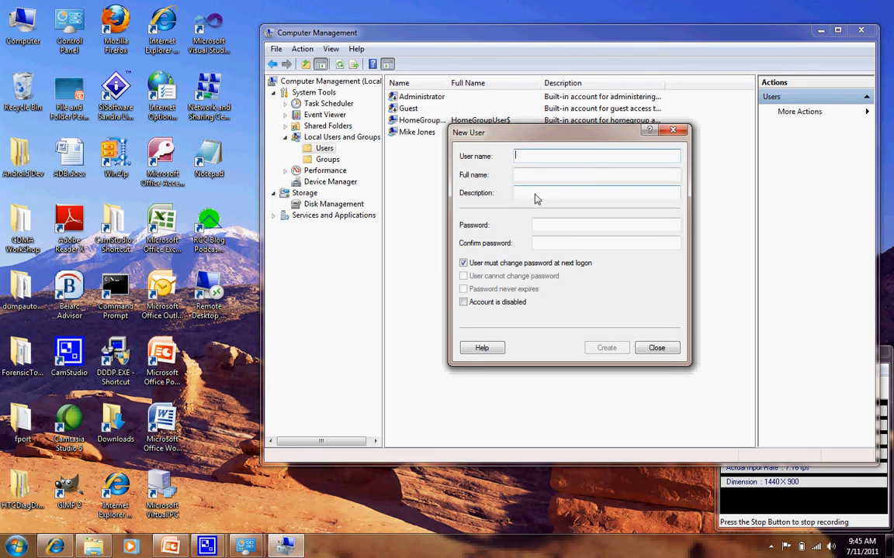
{"action": "left_click", "coordinate": [658, 346]}
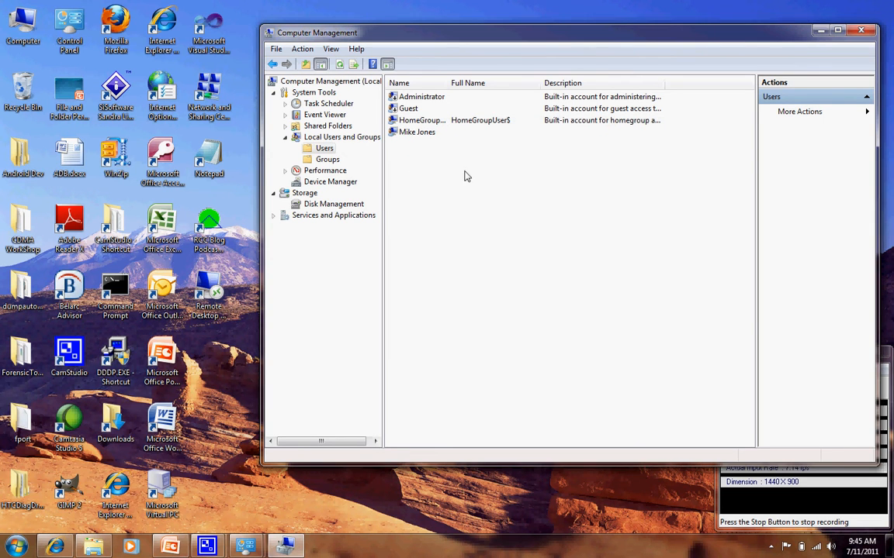
Create a new local user named Emp1, leaving the full name, description and password blank.
{"action": "right_click", "coordinate": [458, 167]}
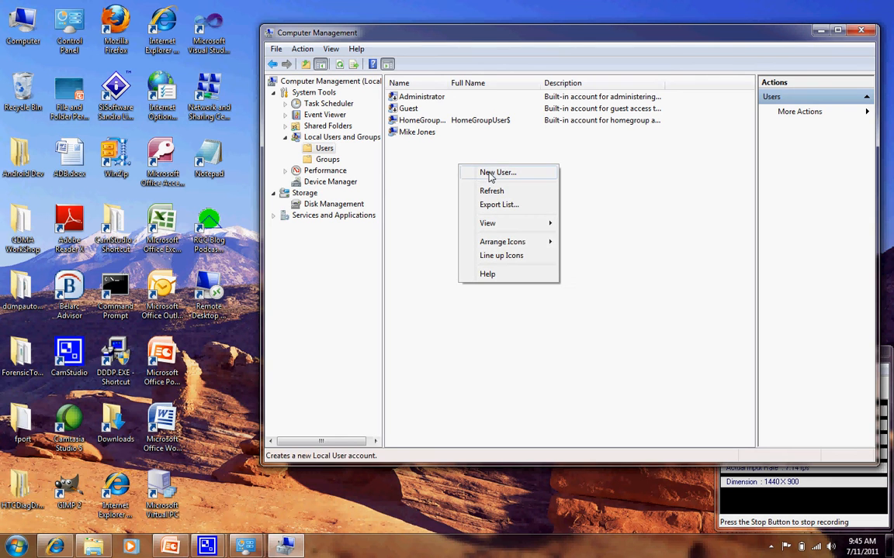
{"action": "left_click", "coordinate": [491, 174]}
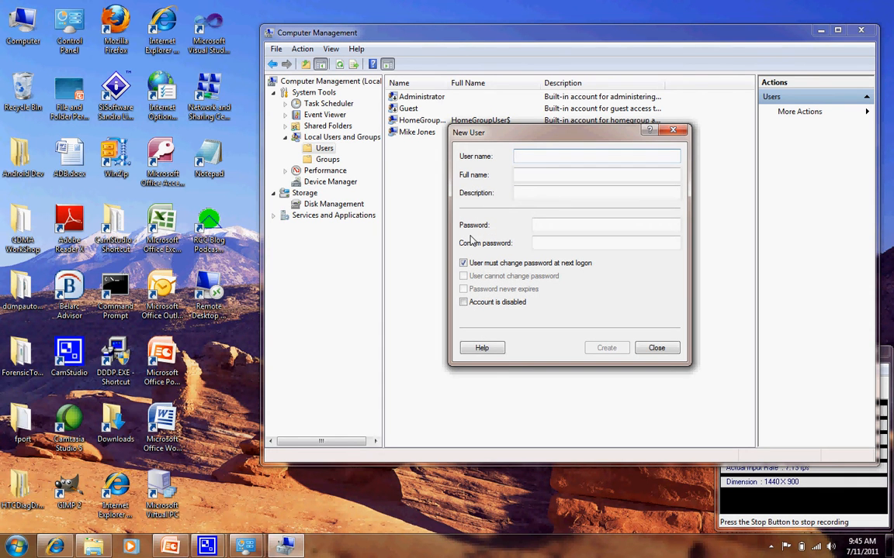
{"action": "type", "text": "Emp"}
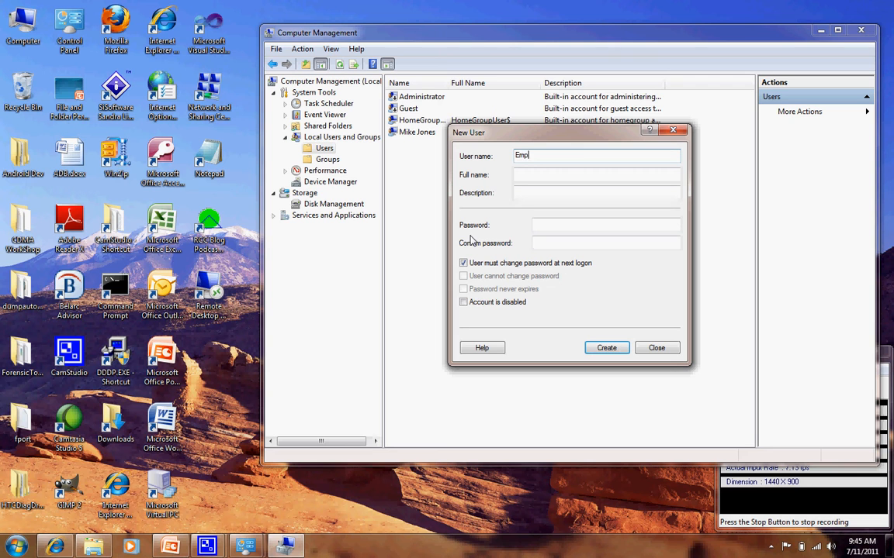
{"action": "type", "text": "1"}
{"action": "key", "text": "Return"}
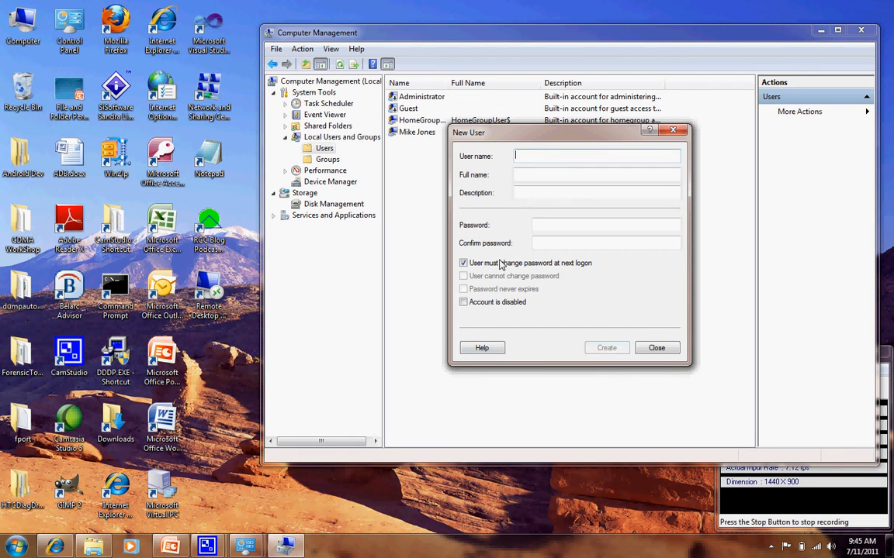
{"action": "left_click", "coordinate": [656, 348]}
Create a second local user named Emp2 with only the user name filled in.
{"action": "right_click", "coordinate": [399, 161]}
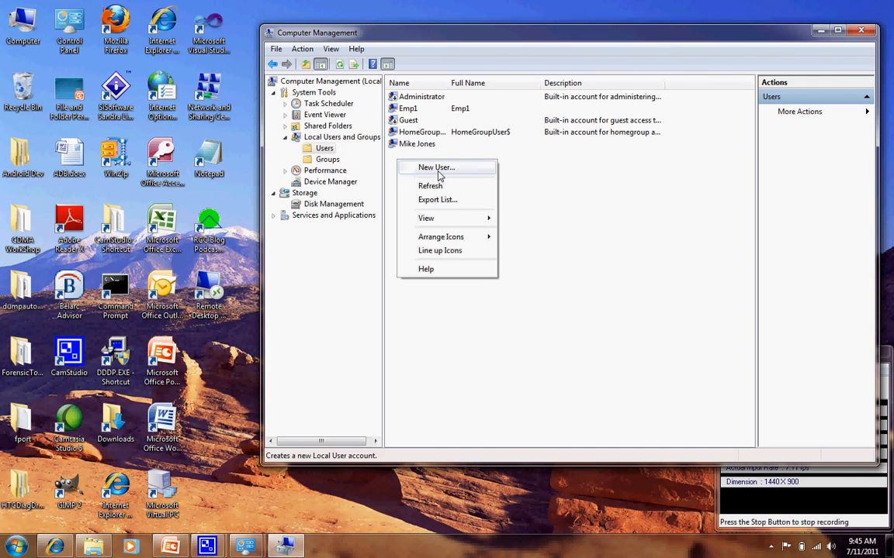
{"action": "left_click", "coordinate": [435, 169]}
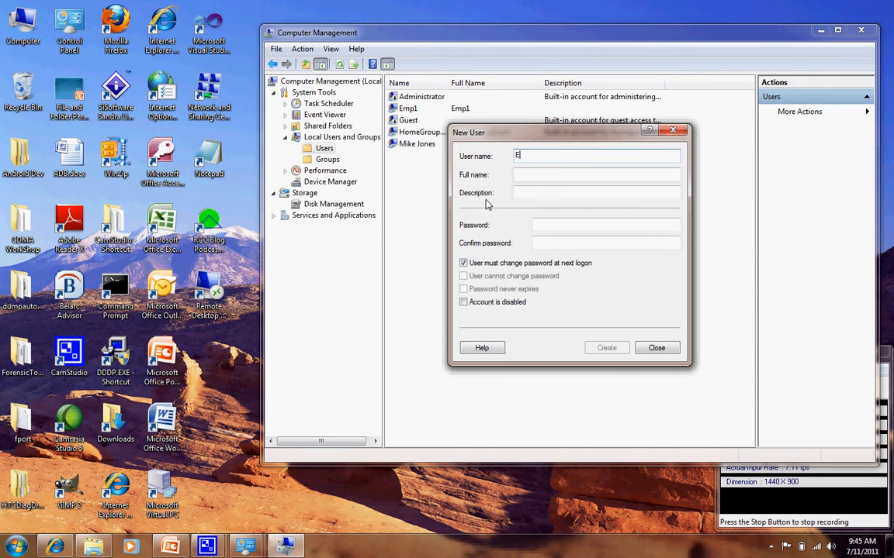
{"action": "type", "text": "Emp2"}
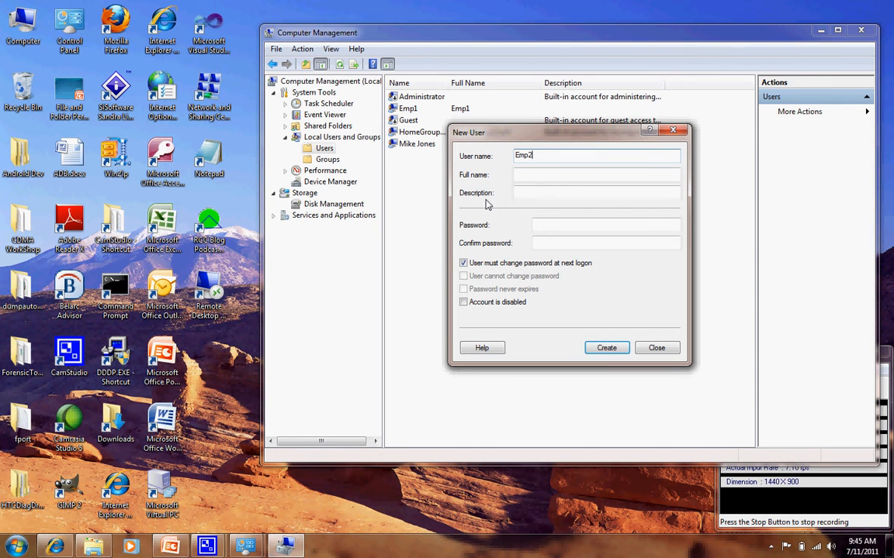
{"action": "left_click", "coordinate": [600, 349]}
Create two more local users named Mgr1 and Mgr2, and close the new user dialog.
{"action": "type", "text": "M"}
{"action": "left_click", "coordinate": [604, 347]}
{"action": "left_click", "coordinate": [598, 355]}
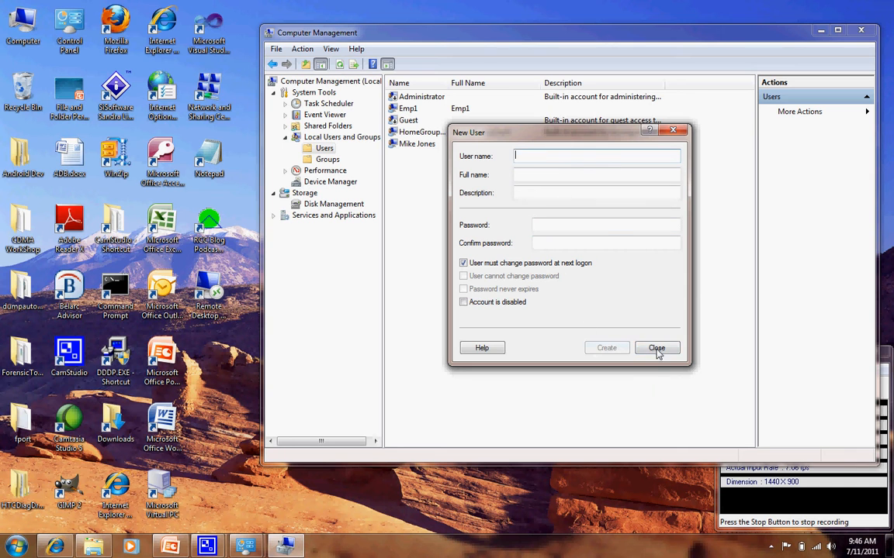
{"action": "left_click", "coordinate": [656, 351]}
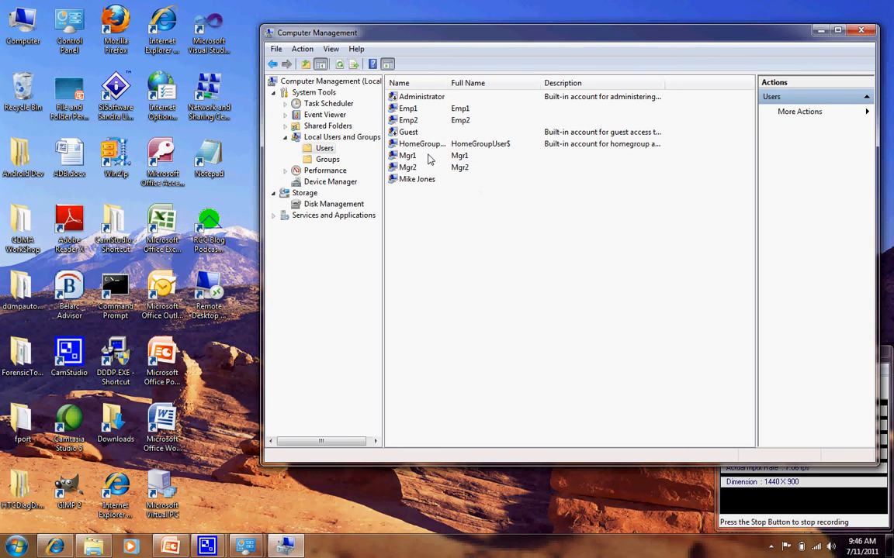
{"action": "left_click", "coordinate": [408, 110]}
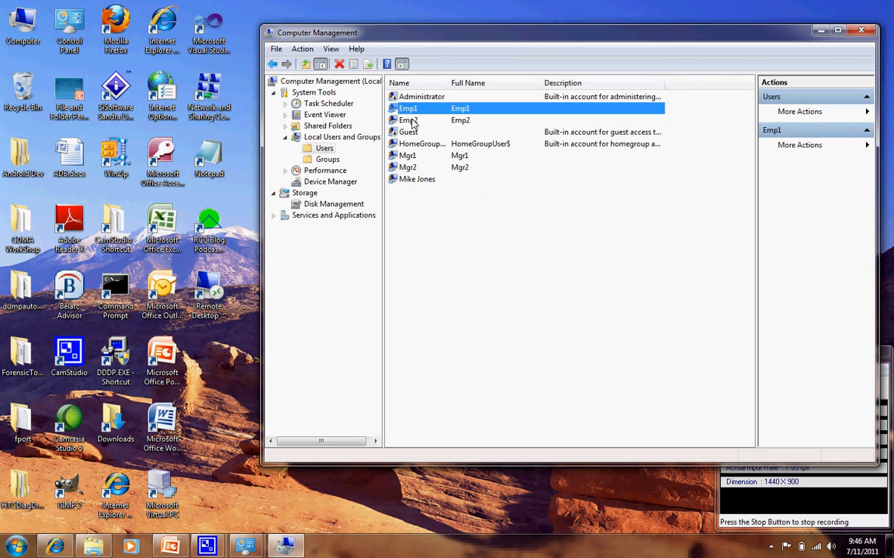
{"action": "left_click", "coordinate": [411, 122]}
{"action": "left_click", "coordinate": [409, 156]}
{"action": "left_click", "coordinate": [409, 167]}
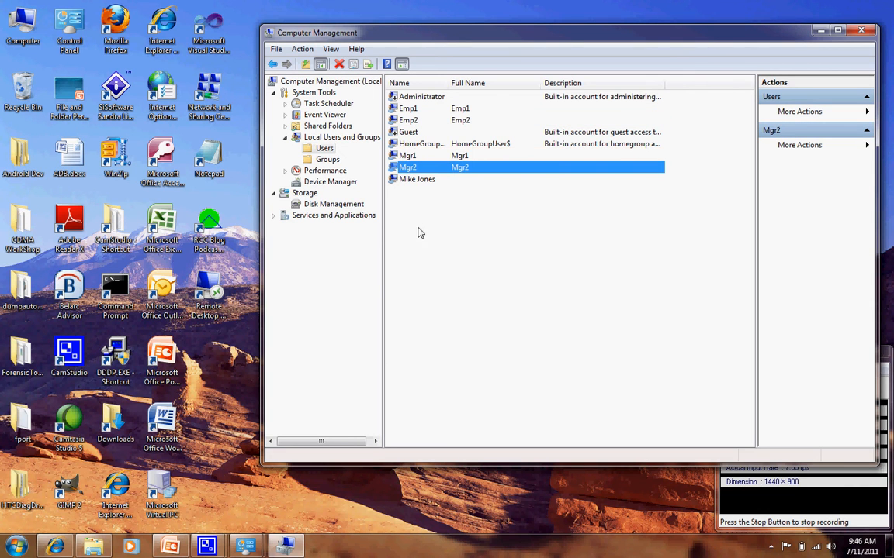
{"action": "left_click", "coordinate": [407, 110]}
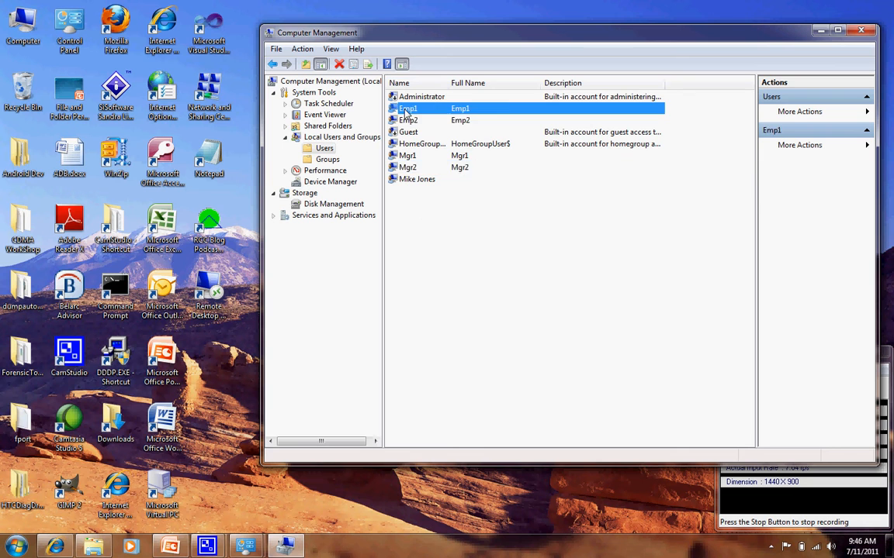
{"action": "right_click", "coordinate": [406, 112]}
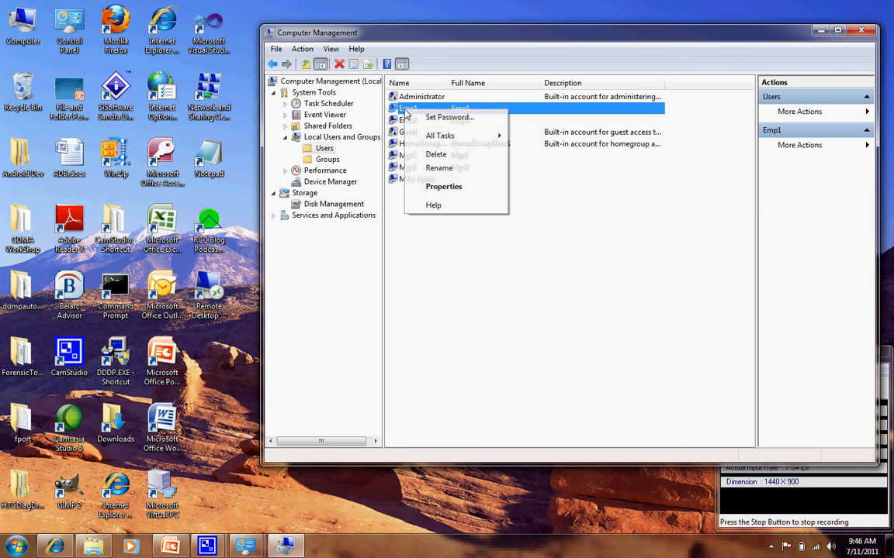
{"action": "left_click", "coordinate": [447, 258]}
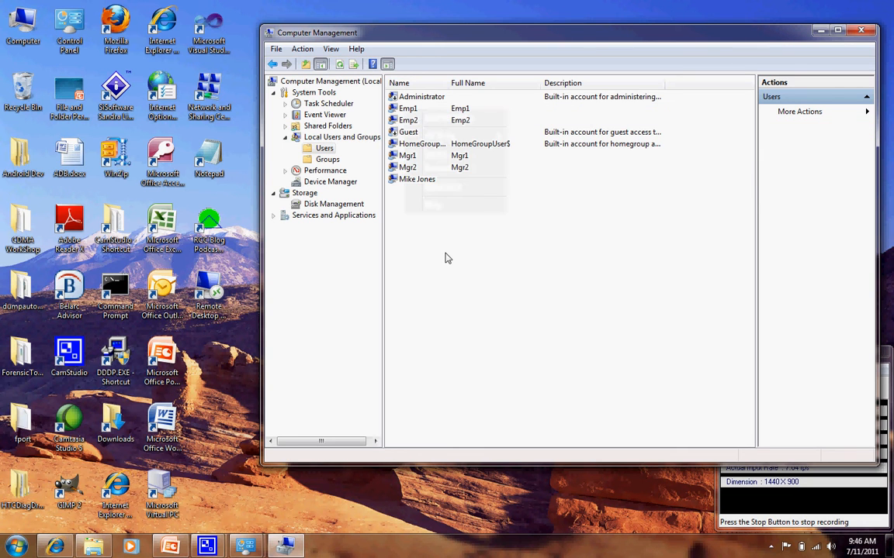
Return to the Groups folder under Local Users and Groups.
{"action": "left_click", "coordinate": [330, 161]}
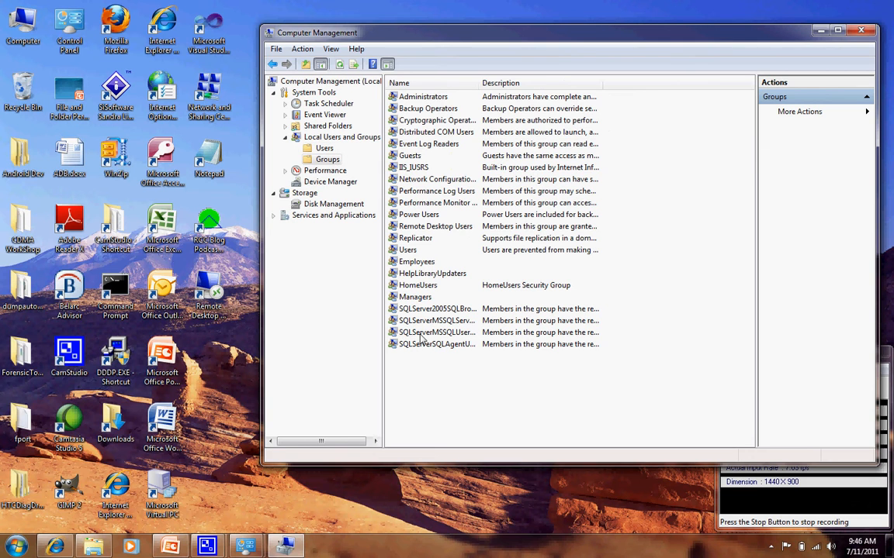
{"action": "left_click", "coordinate": [422, 266]}
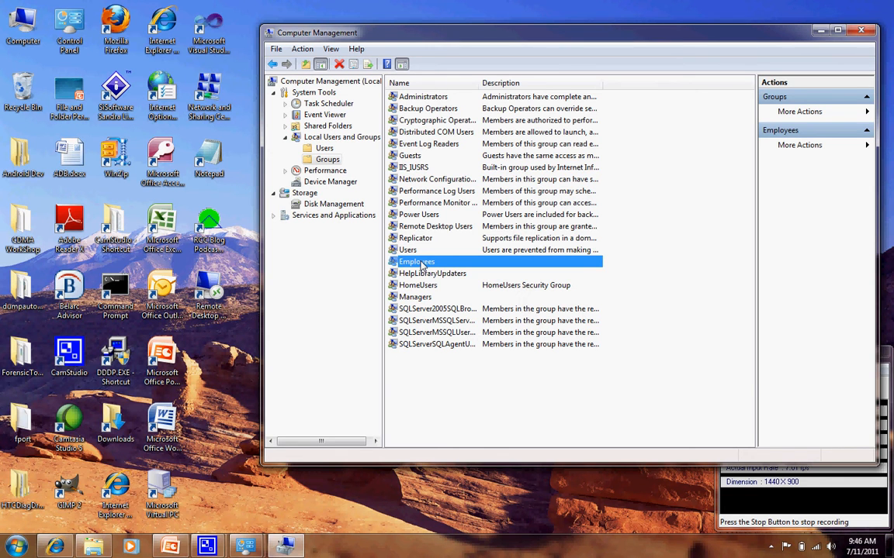
{"action": "double_click", "coordinate": [421, 266]}
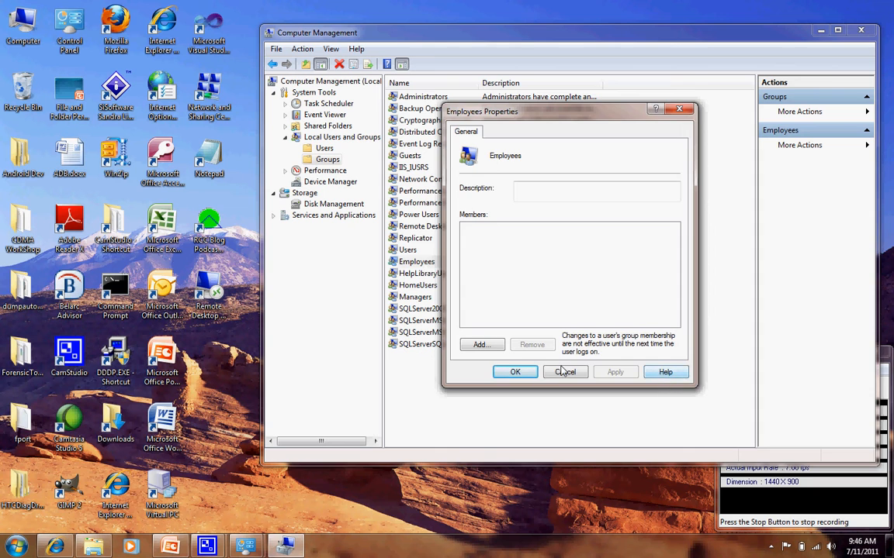
{"action": "left_click", "coordinate": [565, 371]}
Add the user Emp1 to the Employees group's members, checking the name against the local computer.
{"action": "right_click", "coordinate": [405, 263]}
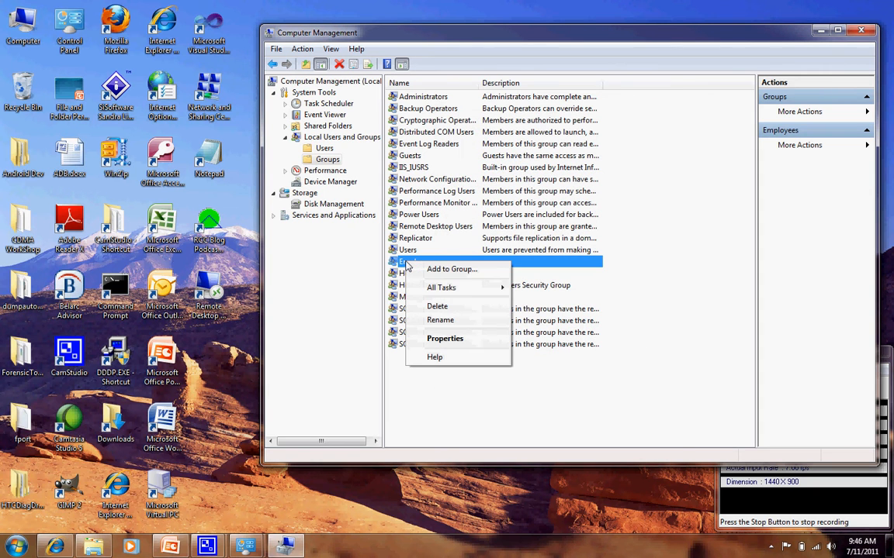
{"action": "mouse_move", "coordinate": [465, 287]}
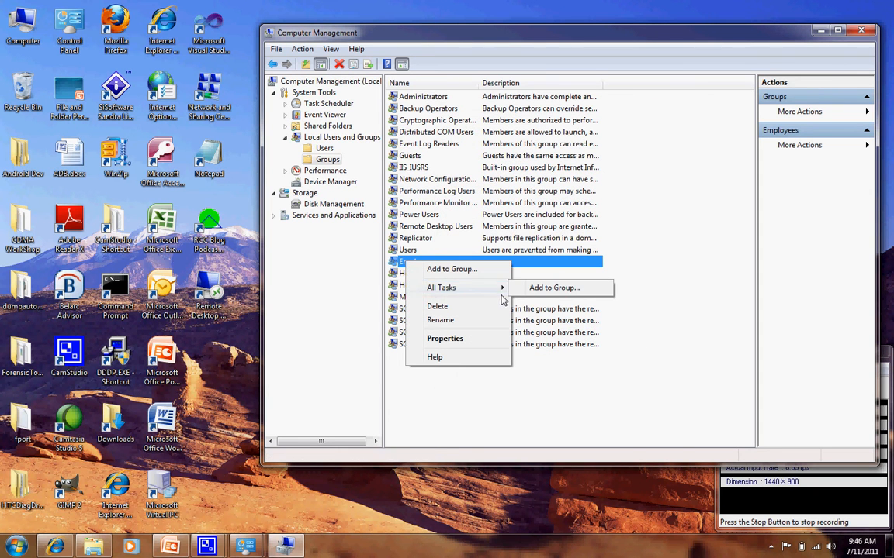
{"action": "left_click", "coordinate": [526, 290]}
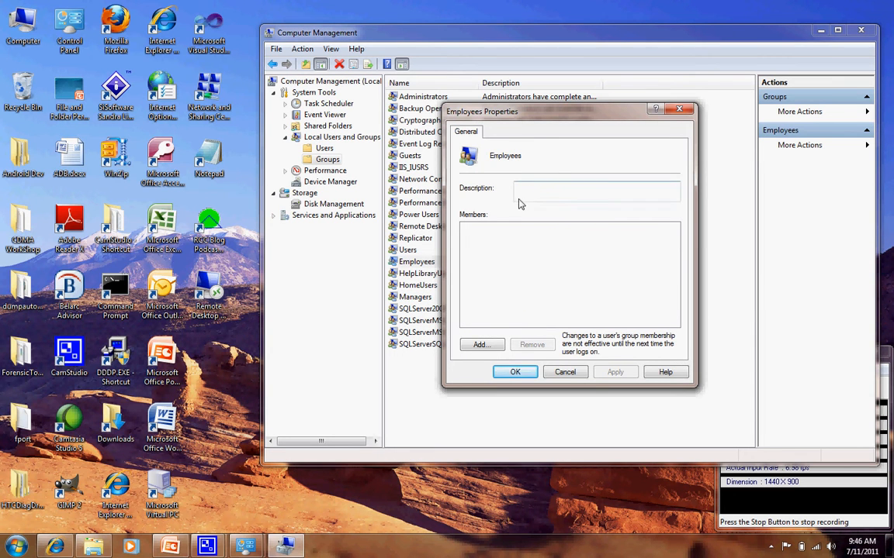
{"action": "left_click", "coordinate": [481, 346]}
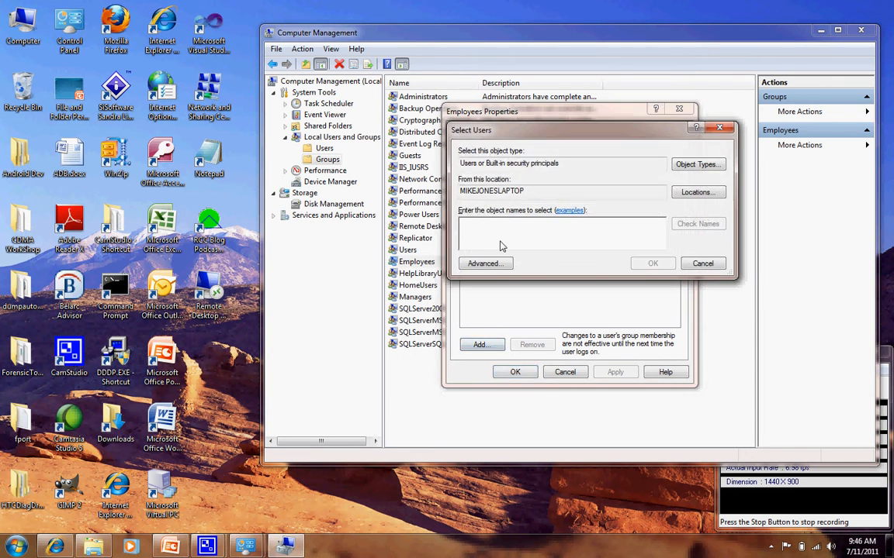
{"action": "type", "text": "Emp1"}
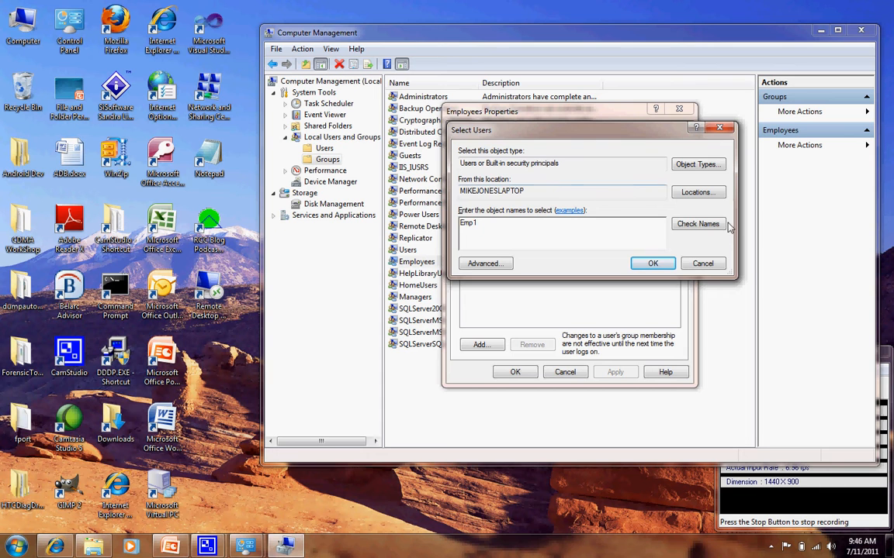
{"action": "left_click", "coordinate": [687, 225]}
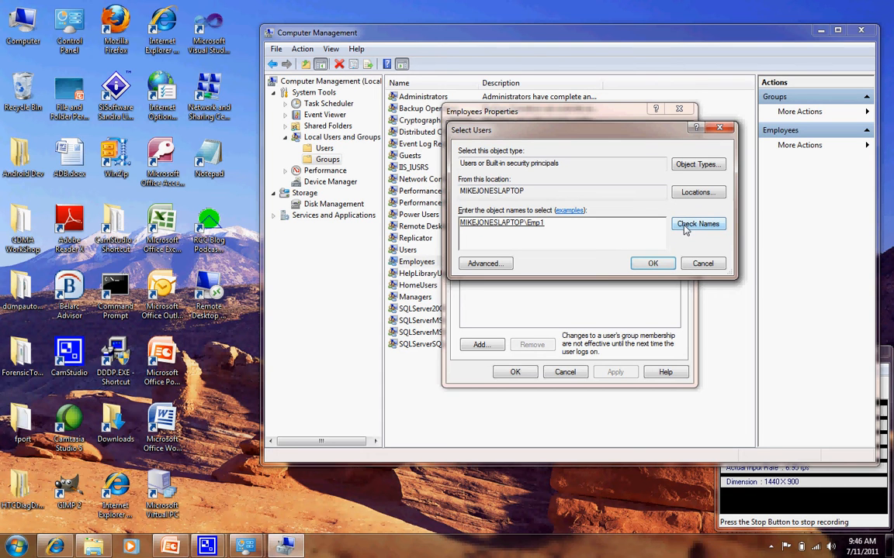
{"action": "left_click", "coordinate": [652, 263]}
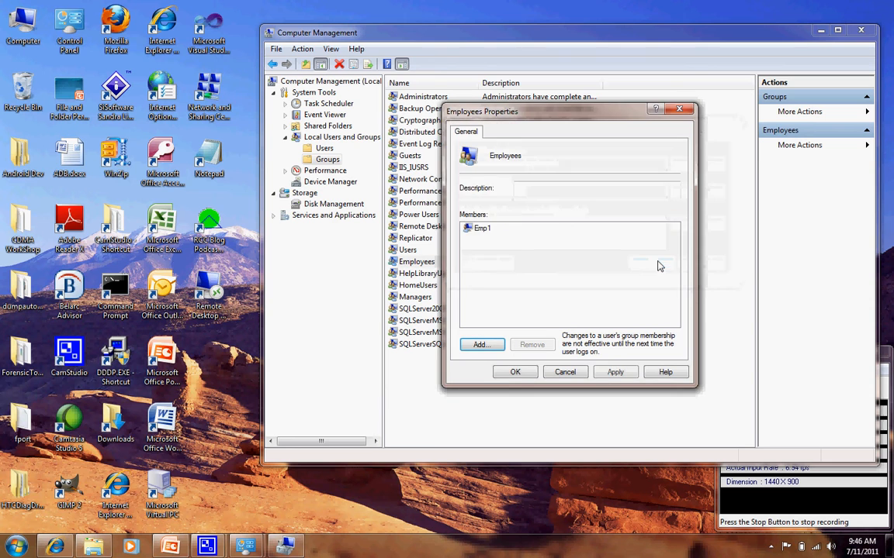
Add the user Emp2 to the Employees group's members, correcting the mistyped name before accepting it.
{"action": "left_click", "coordinate": [479, 345]}
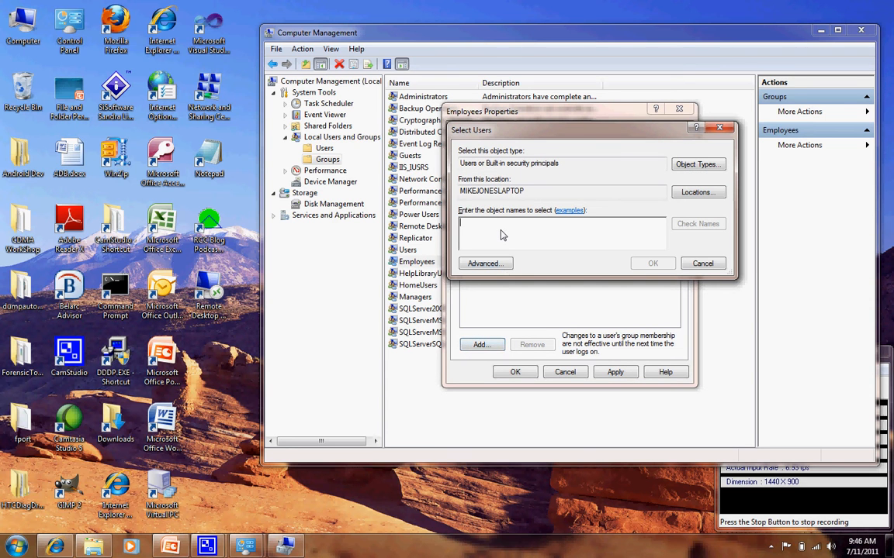
{"action": "type", "text": "Emp2, Mike"}
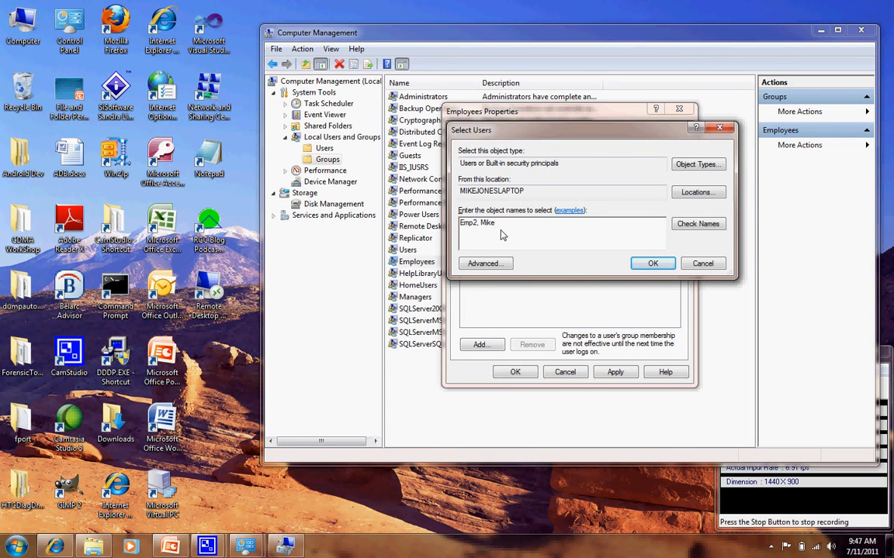
{"action": "left_click", "coordinate": [674, 229]}
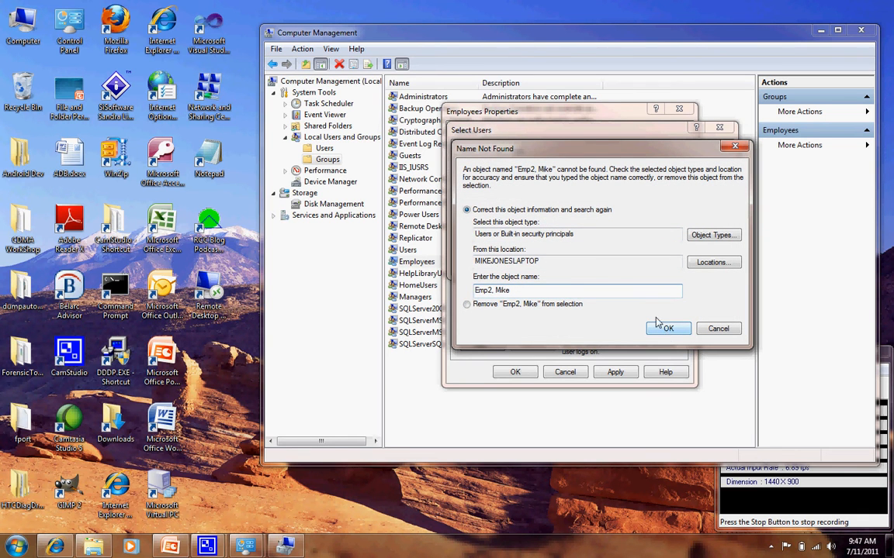
{"action": "left_click", "coordinate": [668, 330]}
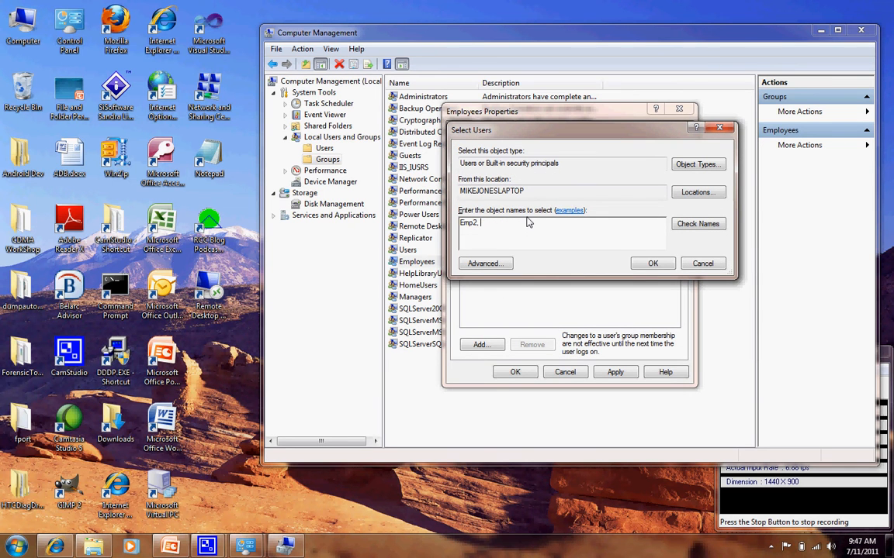
{"action": "left_click", "coordinate": [650, 264]}
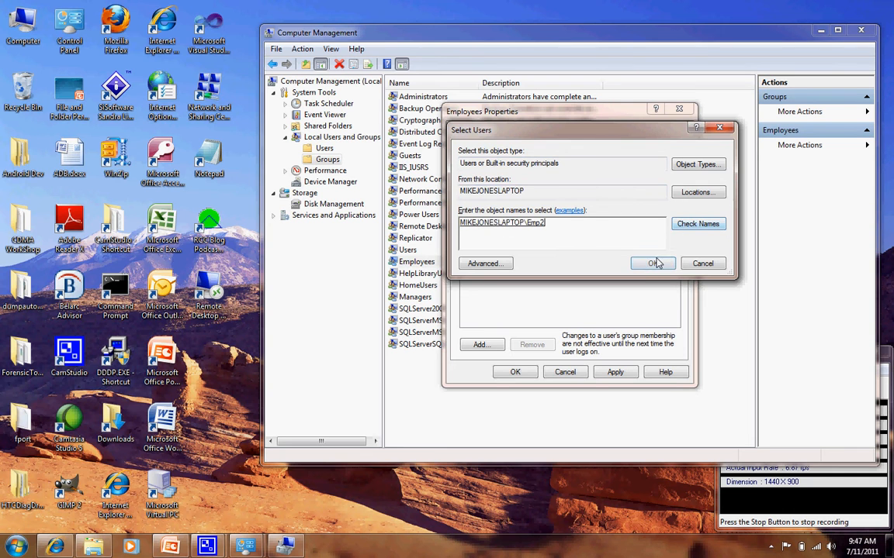
Add the user Mgr1 to the Employees group's members, checking the name against the local computer.
{"action": "left_click", "coordinate": [482, 344]}
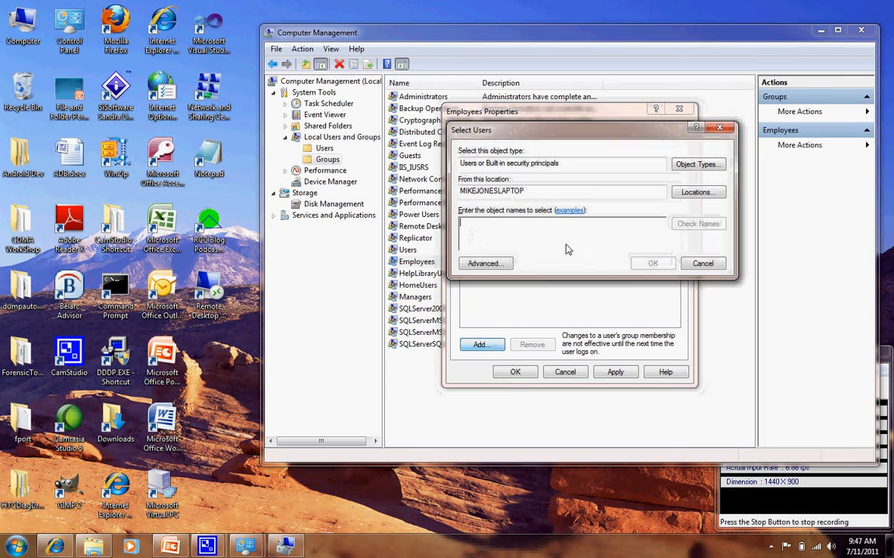
{"action": "type", "text": "mgr1"}
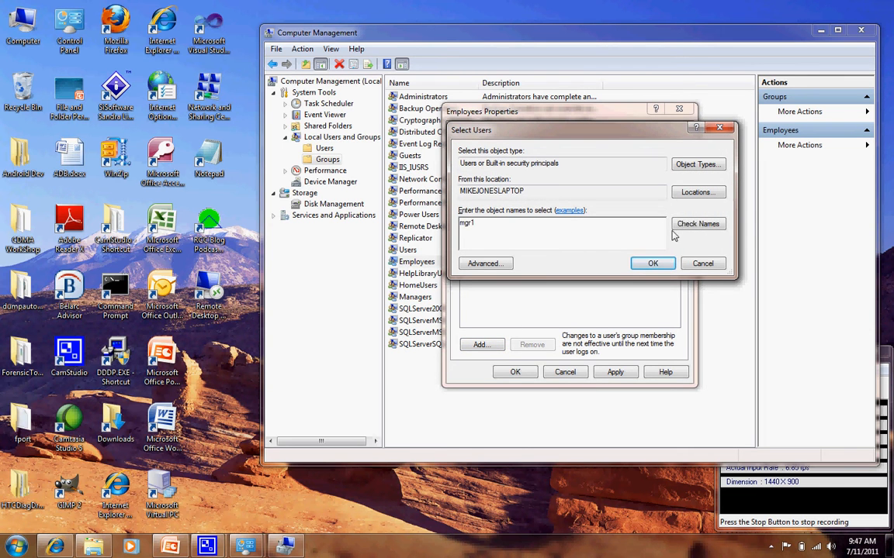
{"action": "left_click", "coordinate": [689, 224]}
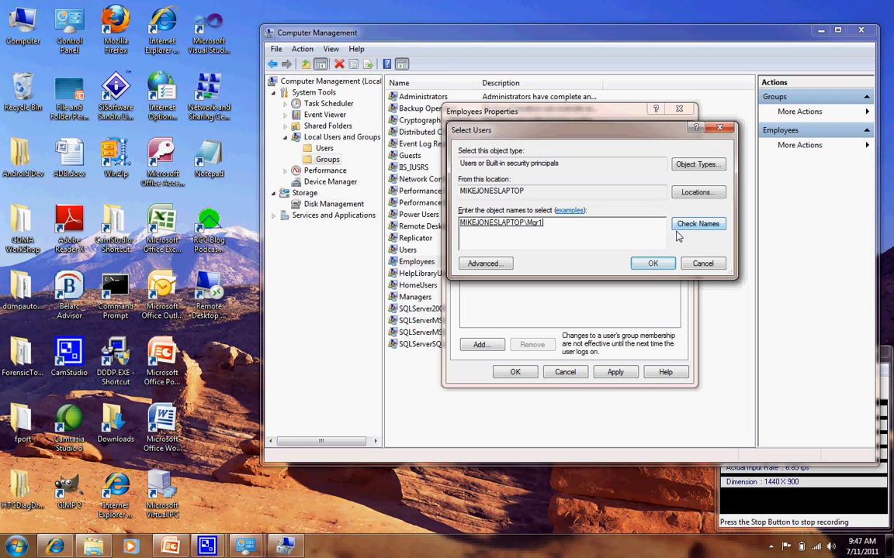
{"action": "left_click", "coordinate": [653, 265]}
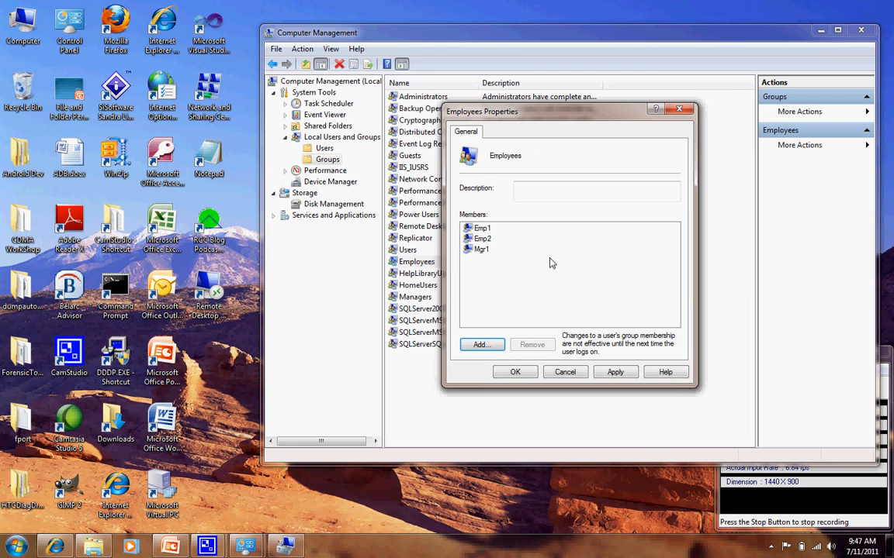
Add the user Mgr2 to the Employees group as well, checking the name against the local computer.
{"action": "left_click", "coordinate": [493, 350]}
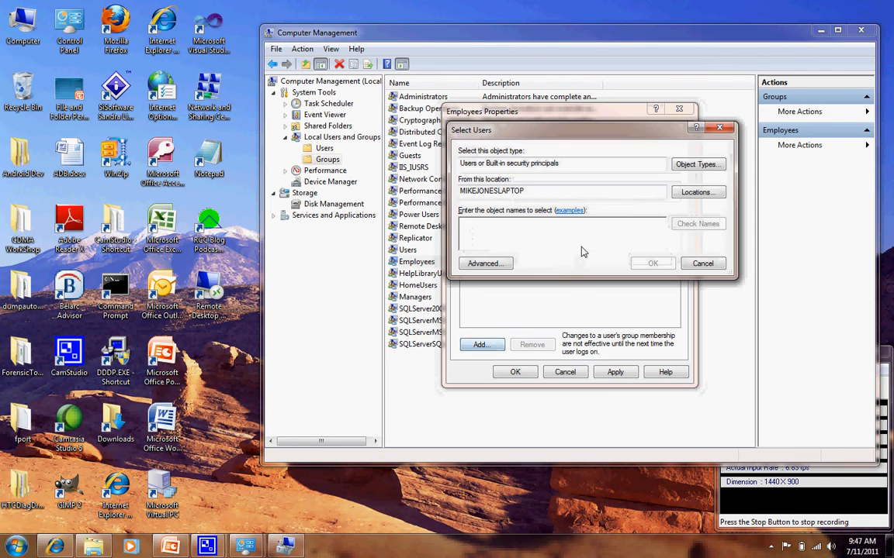
{"action": "type", "text": "mgr2"}
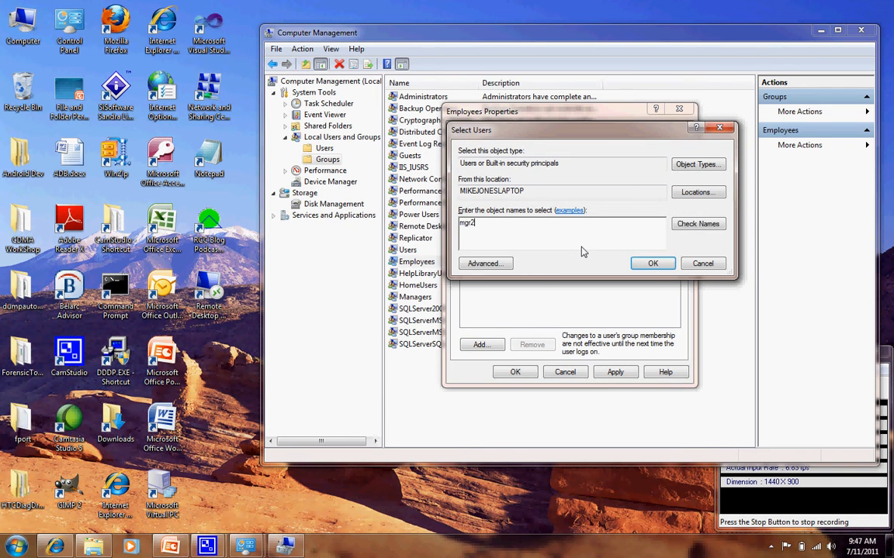
{"action": "left_click", "coordinate": [697, 224]}
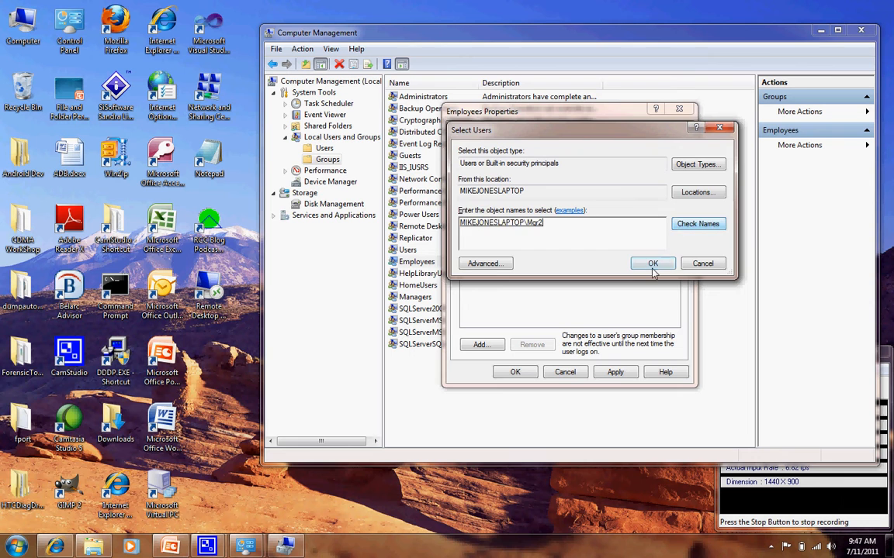
{"action": "left_click", "coordinate": [653, 265]}
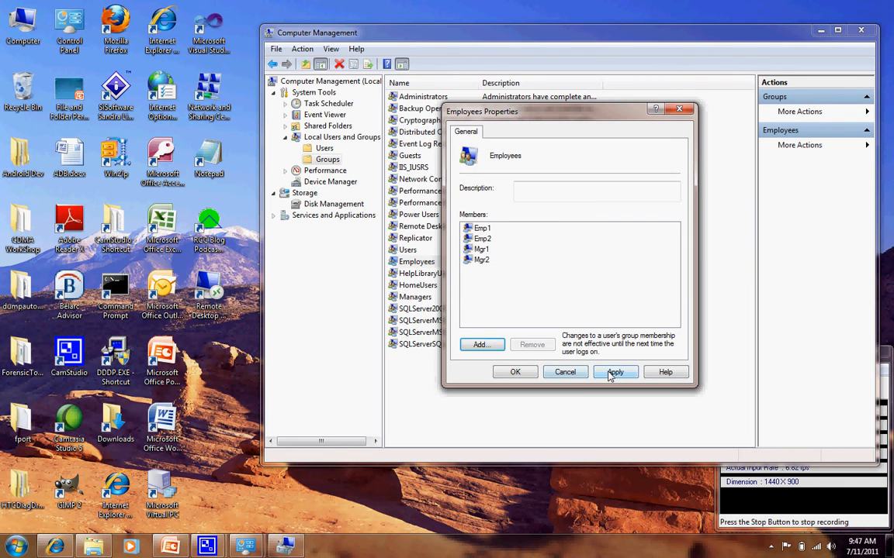
Add the built-in Administrator account to the Employees group's members, using the full account name for the name check.
{"action": "left_click", "coordinate": [475, 344]}
{"action": "type", "text": "admin"}
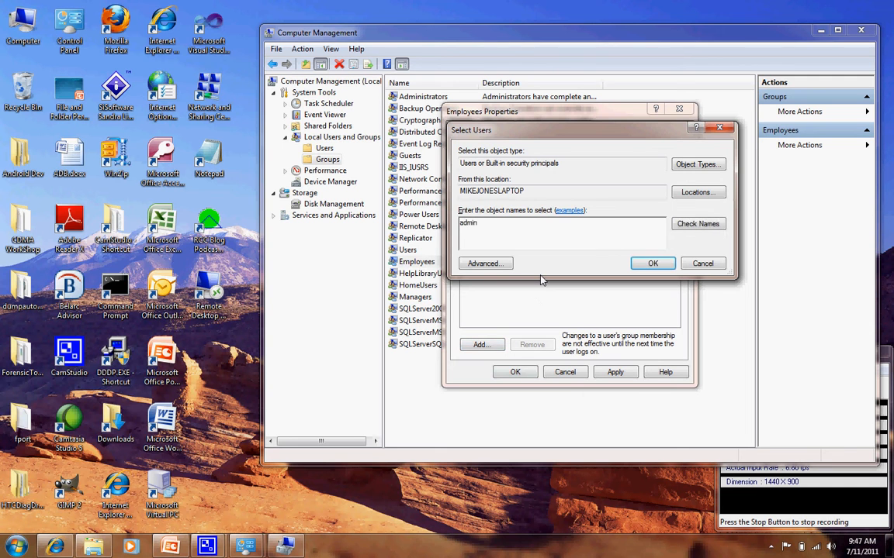
{"action": "left_click", "coordinate": [697, 223]}
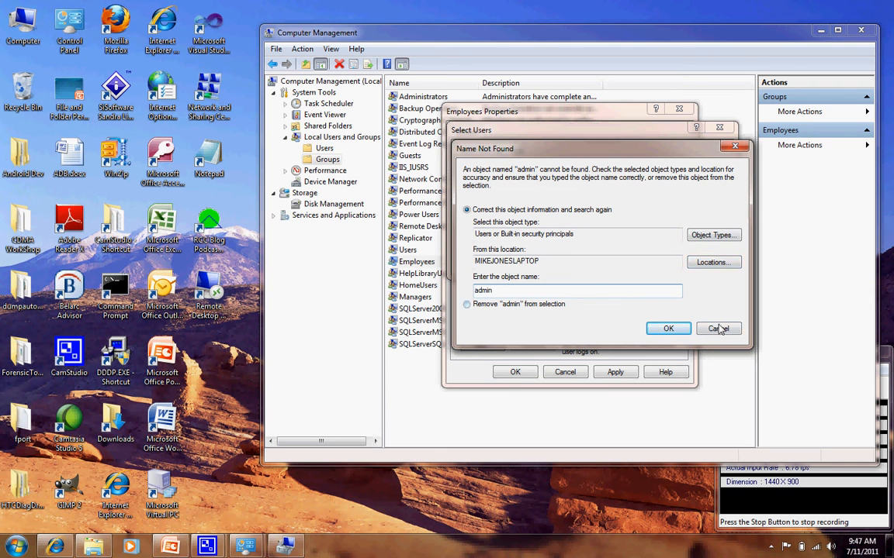
{"action": "left_click", "coordinate": [718, 329]}
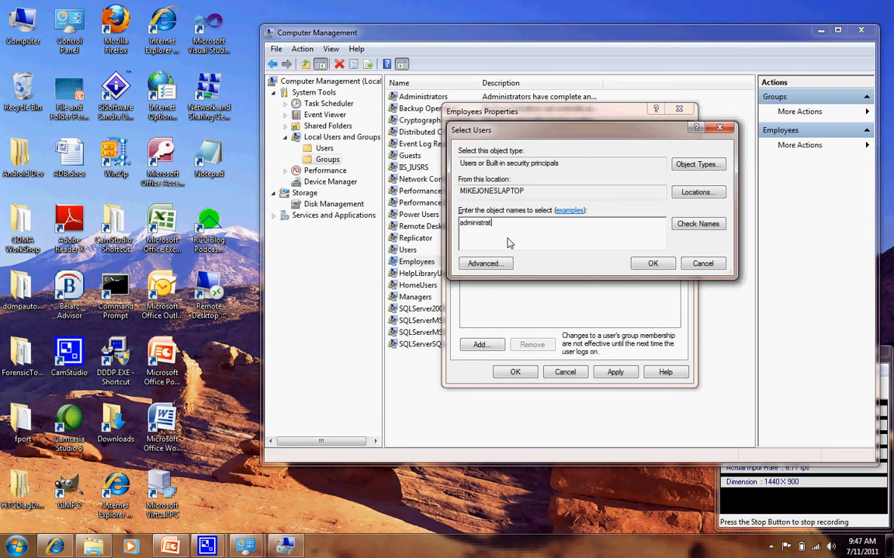
{"action": "left_click", "coordinate": [694, 225]}
{"action": "left_click", "coordinate": [650, 263]}
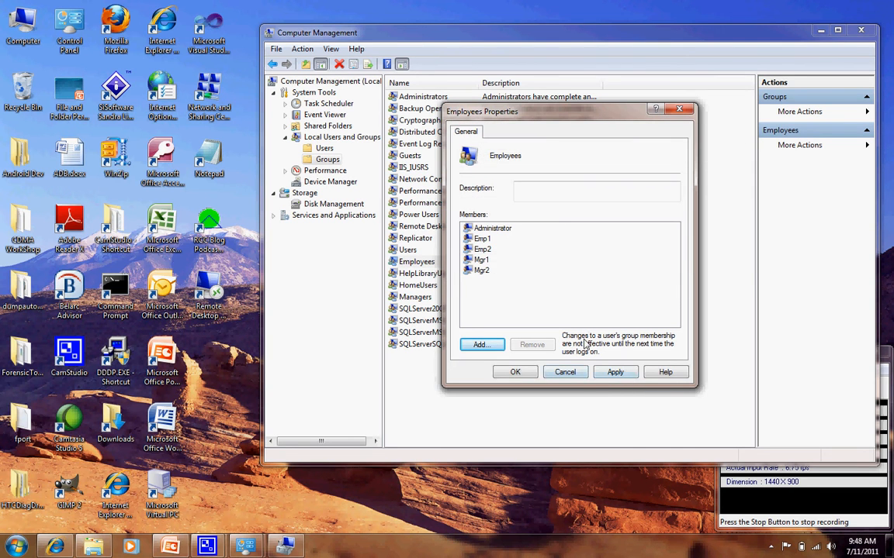
Save the Employees group's membership, and reopen the group's properties to review its members.
{"action": "left_click", "coordinate": [613, 372]}
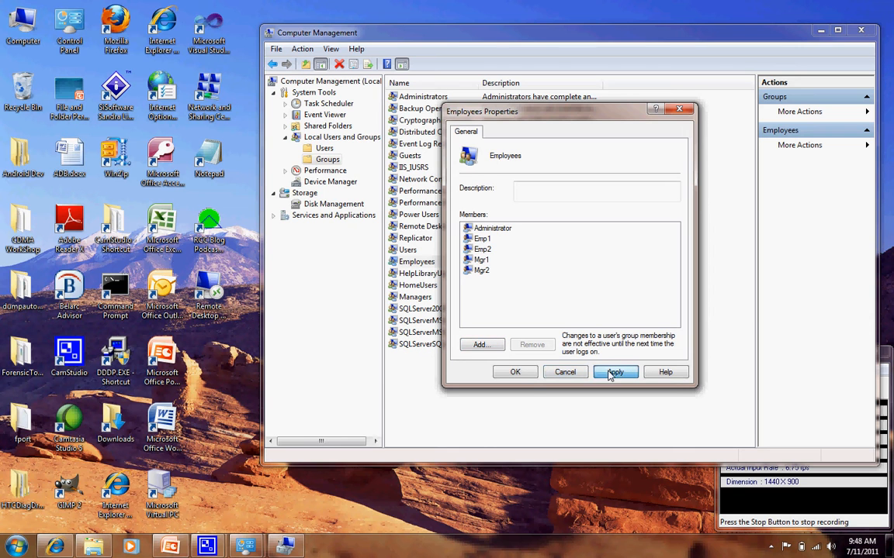
{"action": "left_click", "coordinate": [523, 374]}
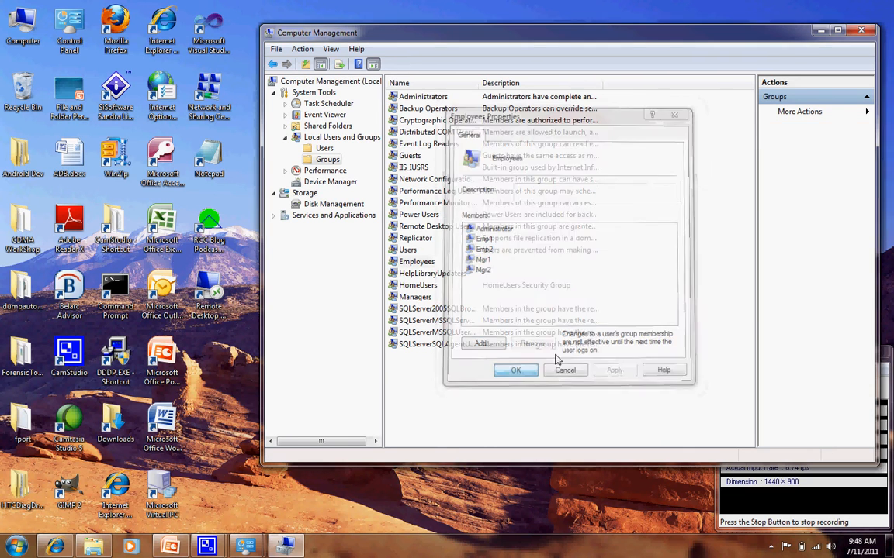
{"action": "double_click", "coordinate": [425, 264]}
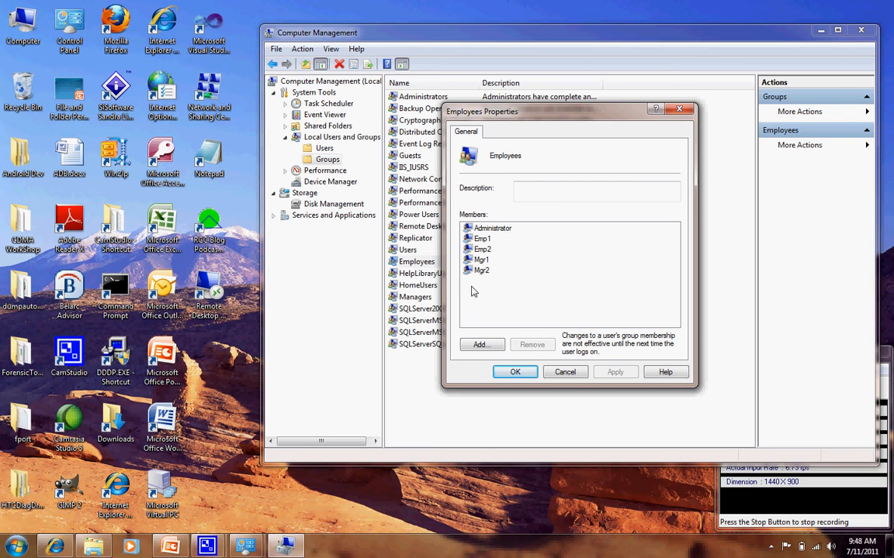
{"action": "left_click", "coordinate": [510, 373]}
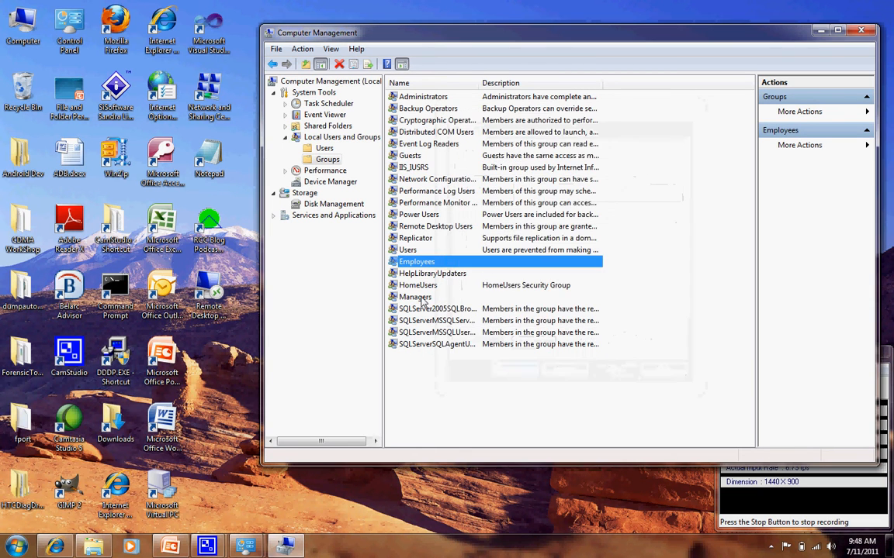
Open the Managers group's properties and add the user Mgr1 as a member, checking the name.
{"action": "left_click", "coordinate": [419, 298]}
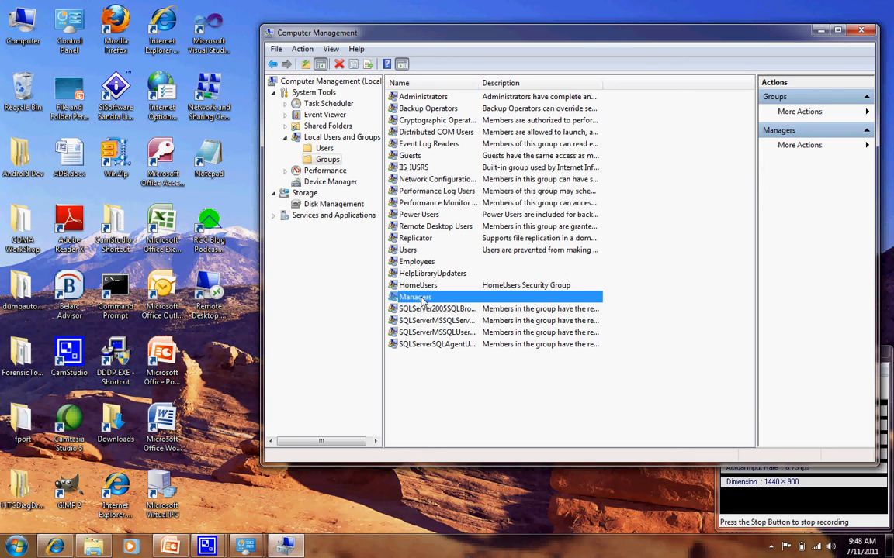
{"action": "right_click", "coordinate": [423, 300]}
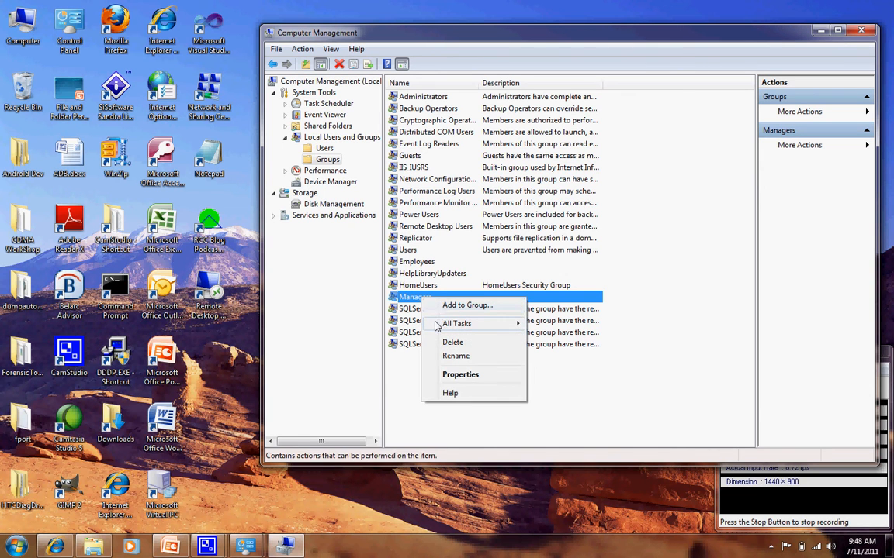
{"action": "mouse_move", "coordinate": [439, 326]}
{"action": "left_click", "coordinate": [460, 375]}
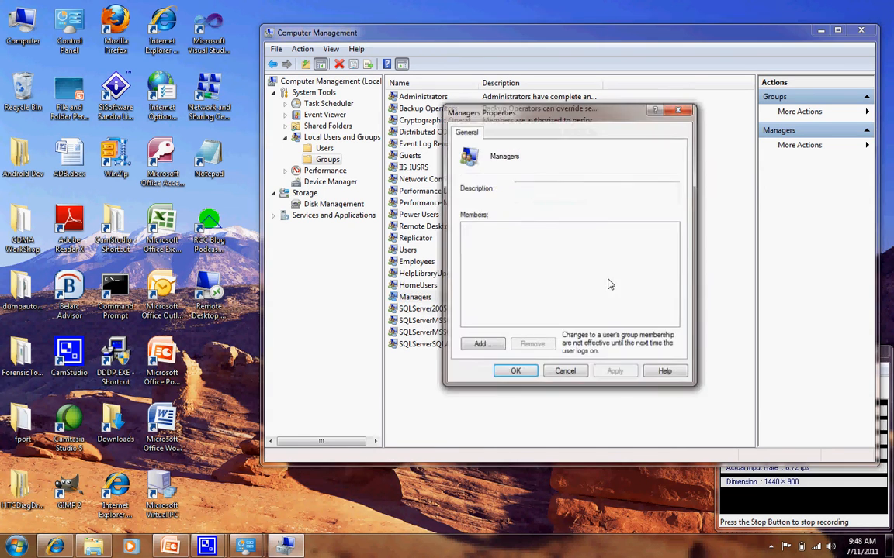
{"action": "left_click", "coordinate": [481, 343]}
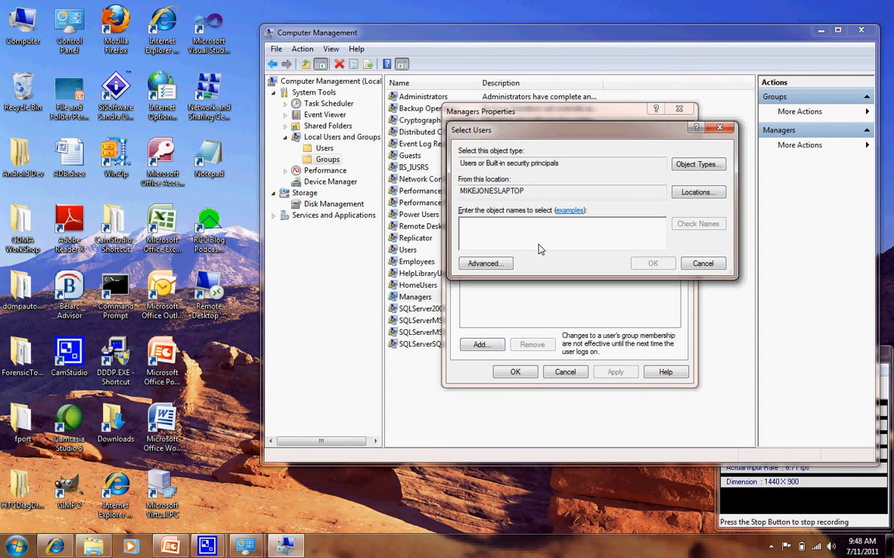
{"action": "type", "text": "mgr1"}
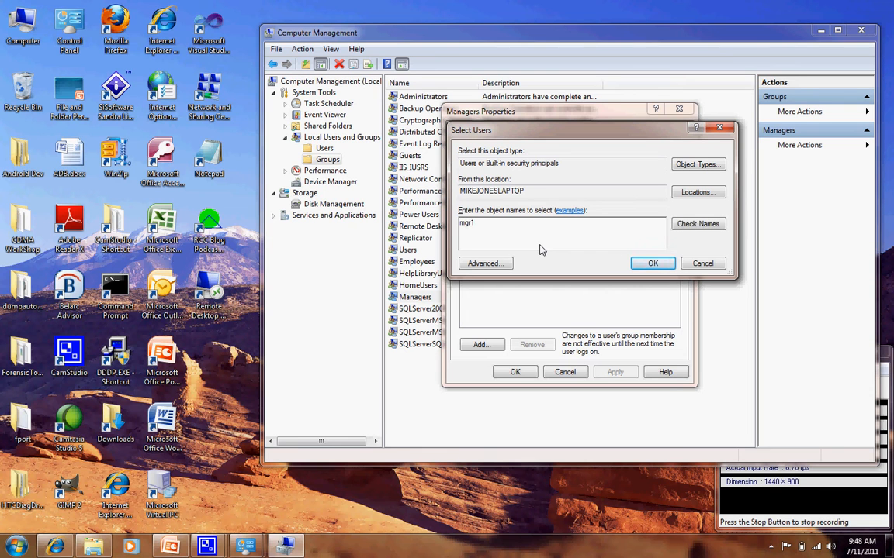
{"action": "left_click", "coordinate": [698, 224]}
{"action": "left_click", "coordinate": [650, 264]}
Add the user Mgr2 to the Managers group's members, checking the name against the local computer.
{"action": "left_click", "coordinate": [470, 348]}
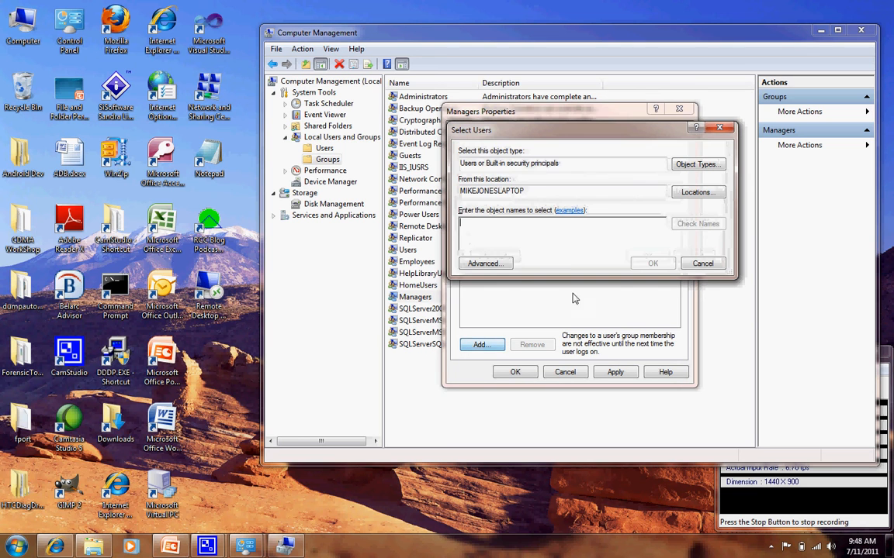
{"action": "type", "text": "mgr"}
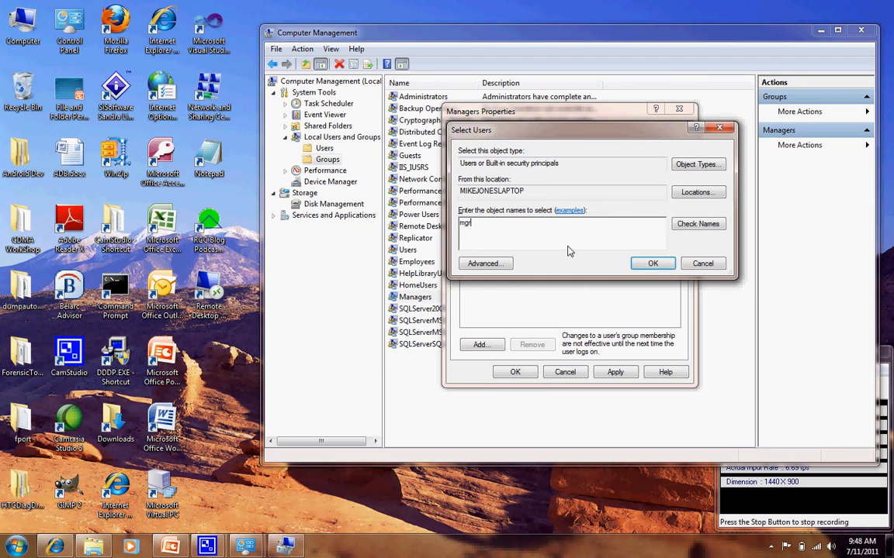
{"action": "type", "text": "2"}
{"action": "left_click", "coordinate": [697, 224]}
{"action": "left_click", "coordinate": [654, 264]}
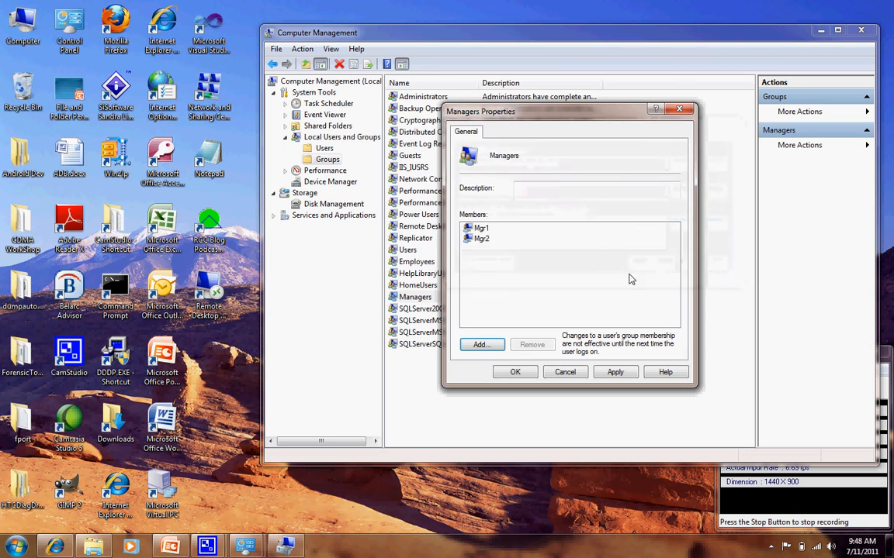
Add the Administrator account to the Managers group and save the group's membership.
{"action": "left_click", "coordinate": [477, 345]}
{"action": "type", "text": "administrator"}
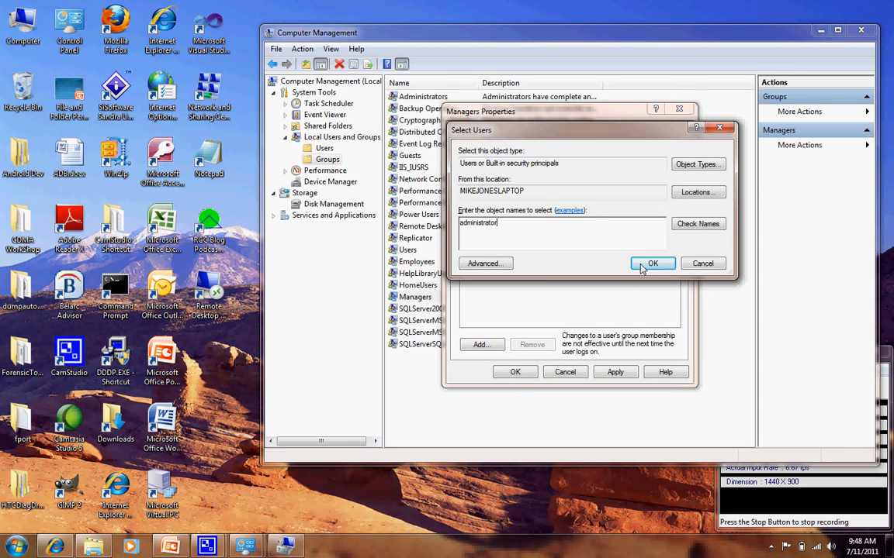
{"action": "left_click", "coordinate": [650, 263]}
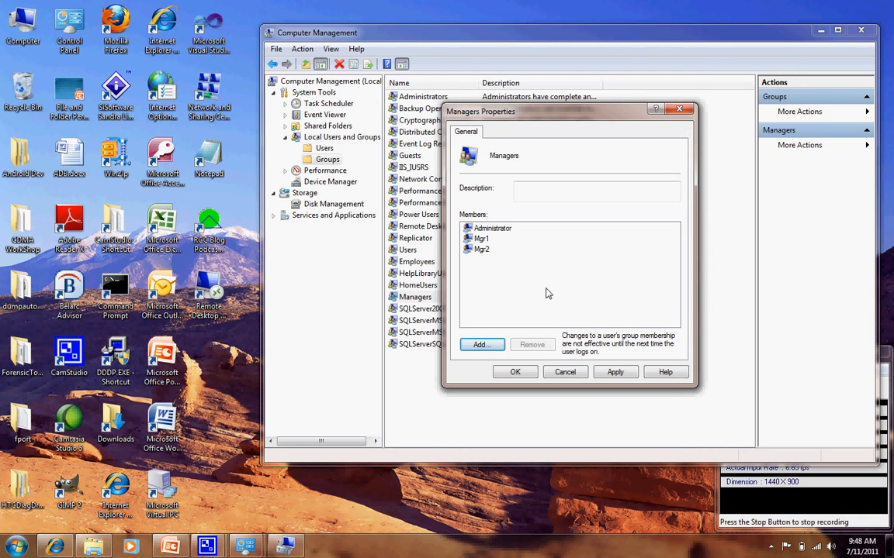
{"action": "left_click", "coordinate": [614, 374]}
{"action": "left_click", "coordinate": [516, 373]}
Reopen the Managers group's properties to review its members, and close Computer Management.
{"action": "double_click", "coordinate": [416, 297]}
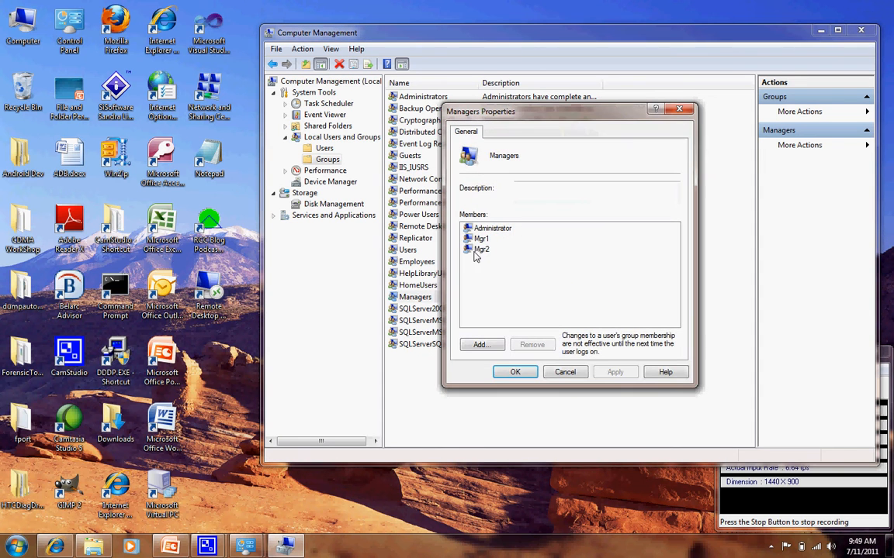
{"action": "left_click", "coordinate": [515, 372]}
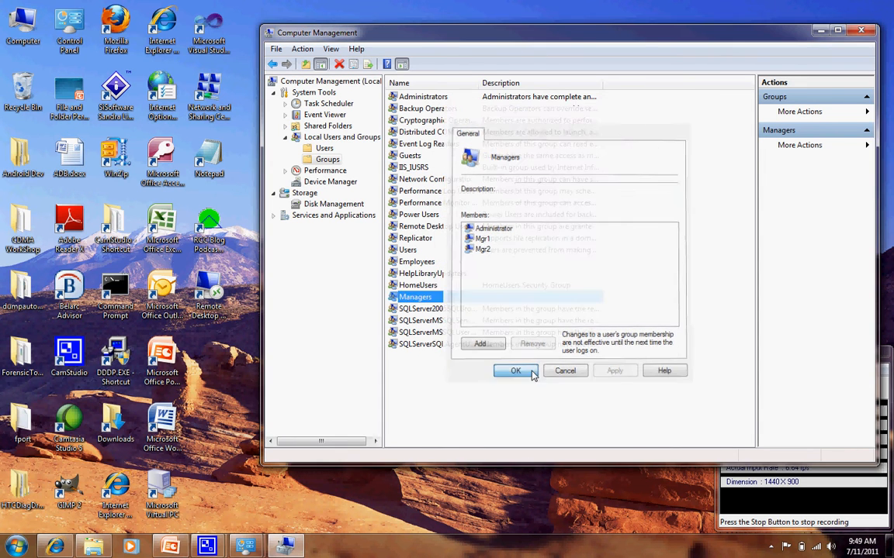
{"action": "left_click", "coordinate": [860, 33]}
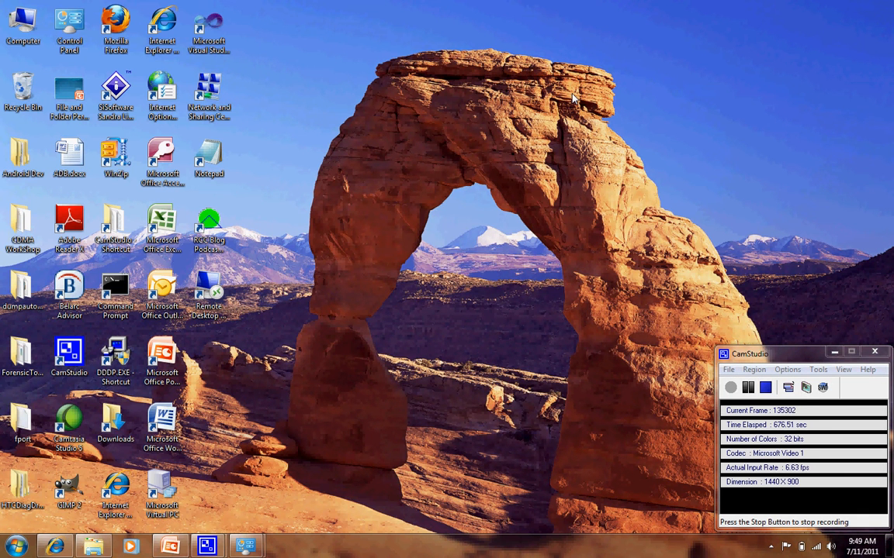
Create a new folder on the desktop named XYZ Inc.
{"action": "right_click", "coordinate": [382, 111]}
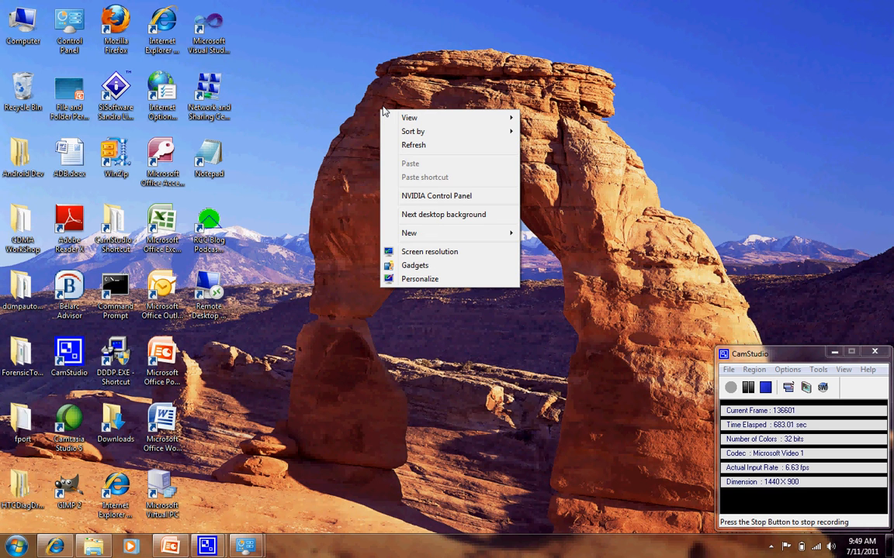
{"action": "mouse_move", "coordinate": [423, 237]}
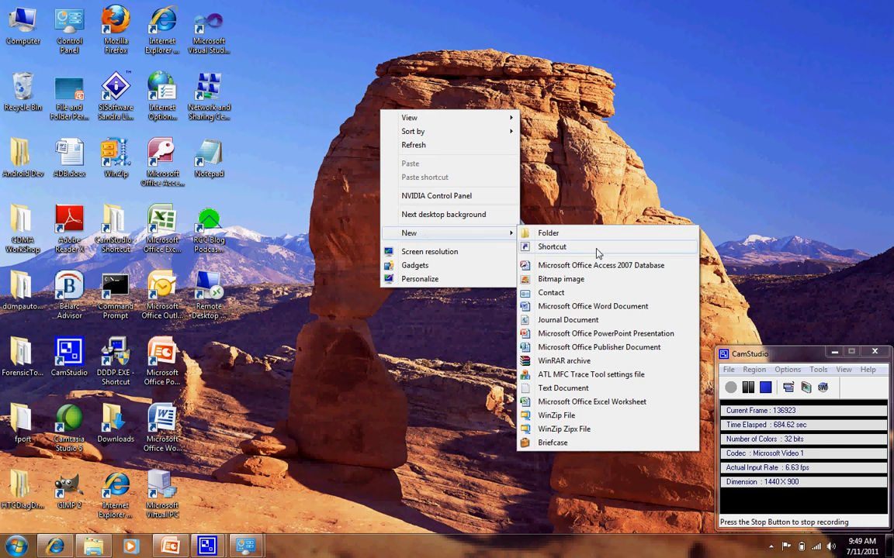
{"action": "left_click", "coordinate": [527, 214]}
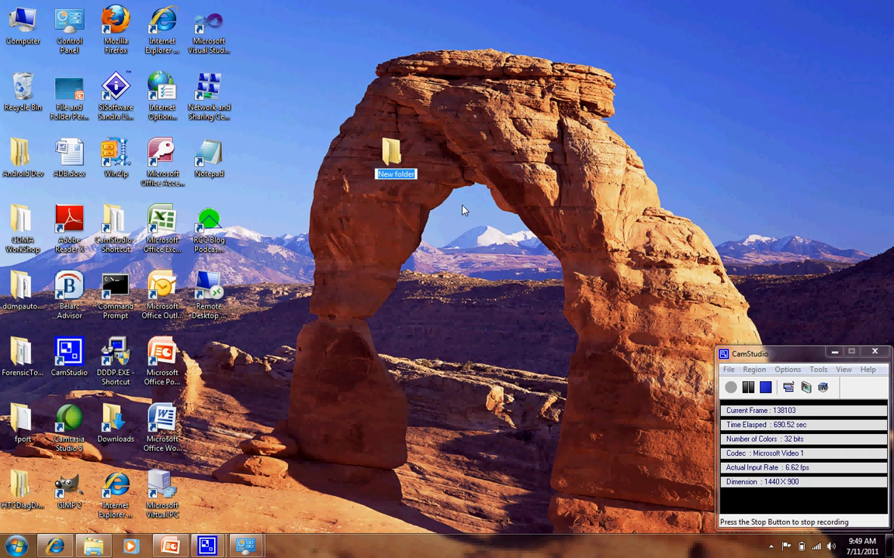
{"action": "type", "text": "xYZ"}
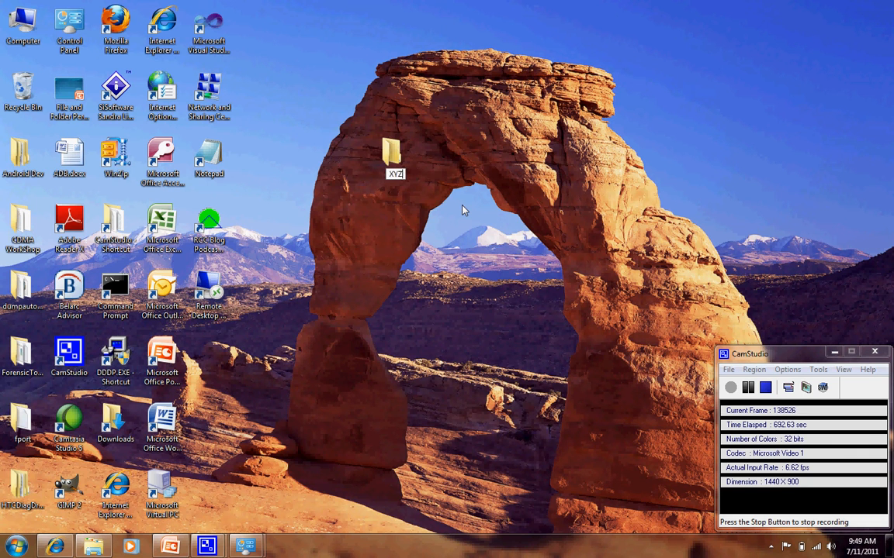
{"action": "type", "text": " Inc."}
{"action": "key", "text": "Return"}
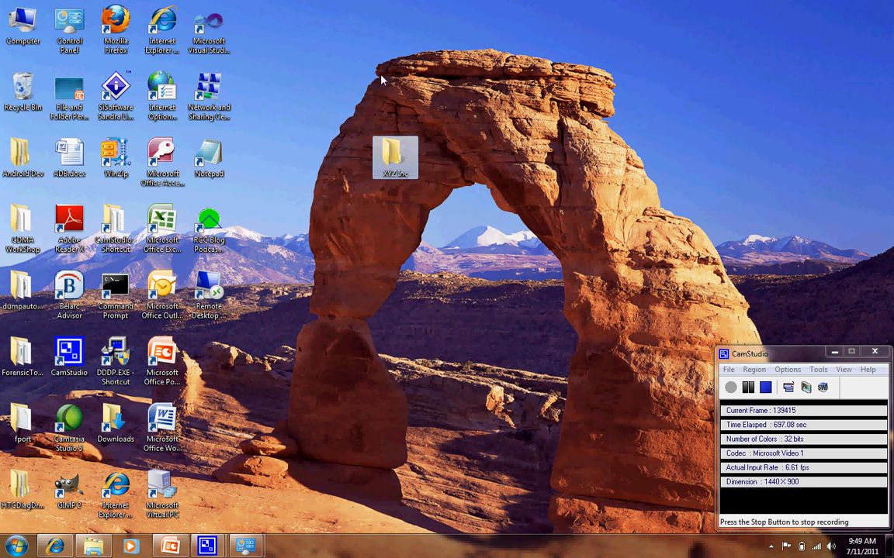
Open the XYZ Inc folder and create a subfolder in it named Employees.
{"action": "double_click", "coordinate": [395, 163]}
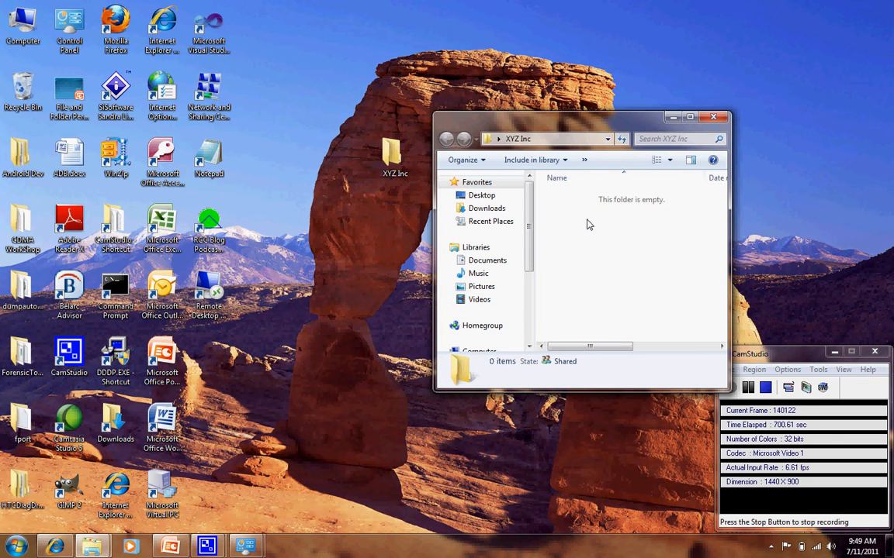
{"action": "right_click", "coordinate": [587, 224]}
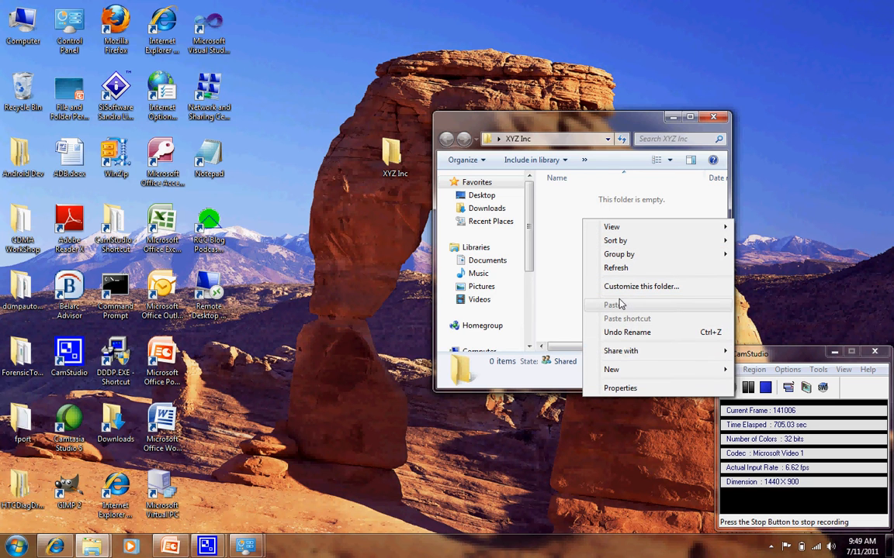
{"action": "mouse_move", "coordinate": [625, 370]}
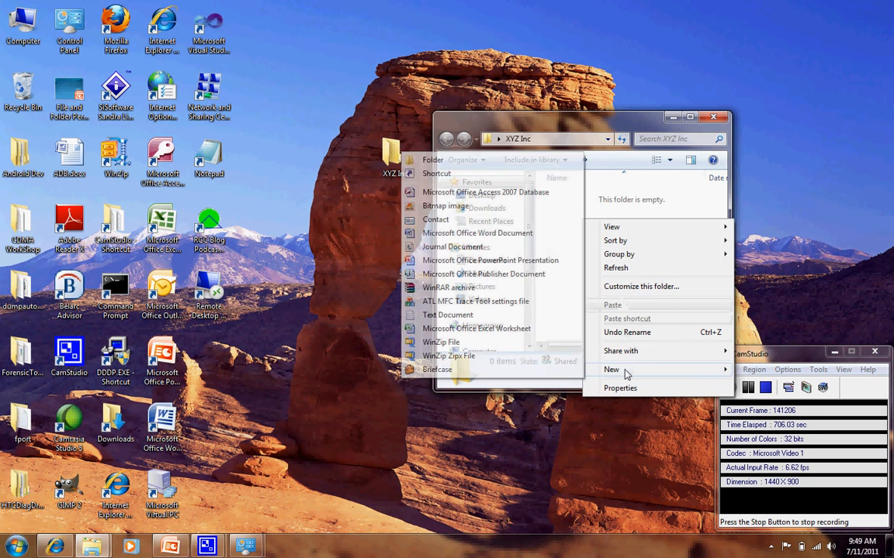
{"action": "left_click", "coordinate": [480, 160]}
{"action": "type", "text": "Em"}
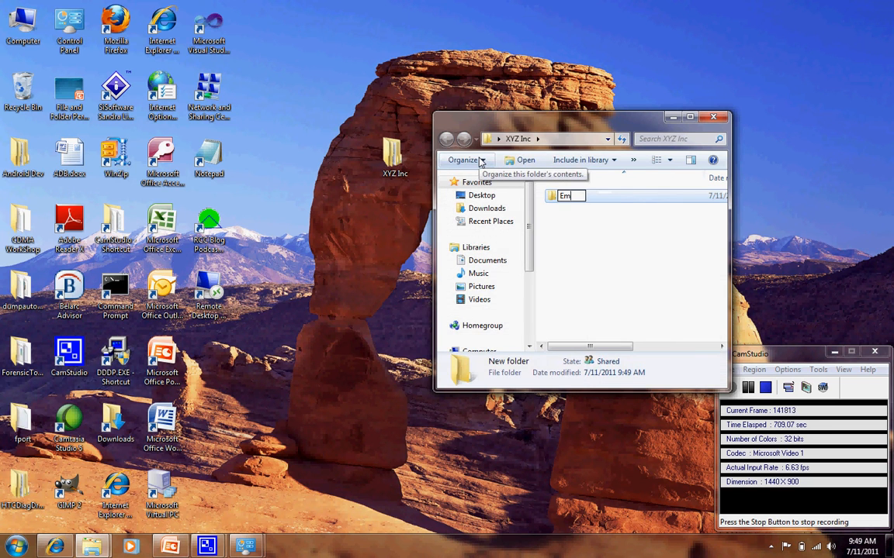
{"action": "type", "text": "ployees"}
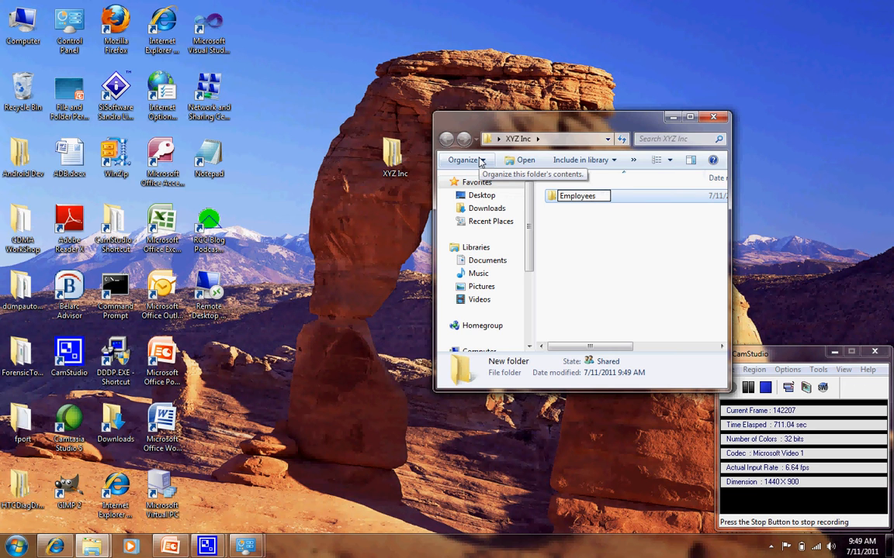
{"action": "key", "text": "Return"}
Create a second subfolder in XYZ Inc named Managers.
{"action": "right_click", "coordinate": [574, 256]}
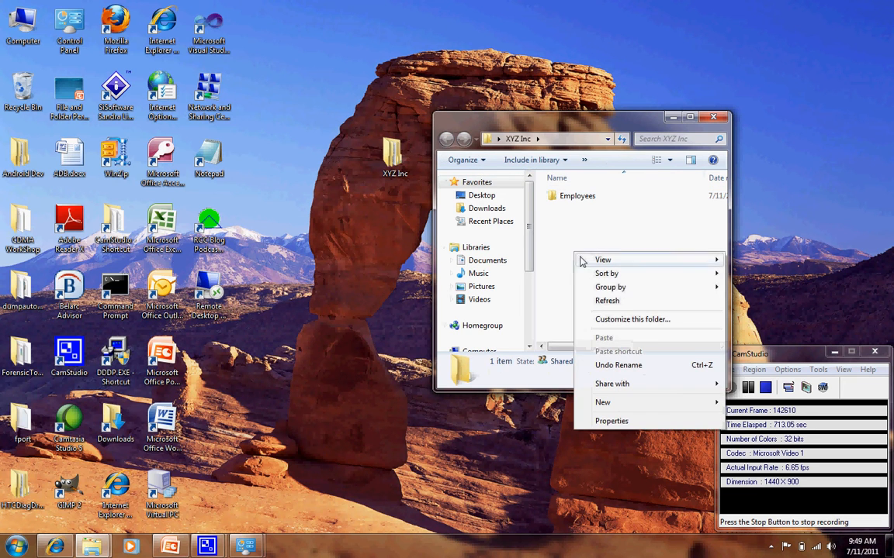
{"action": "mouse_move", "coordinate": [621, 402]}
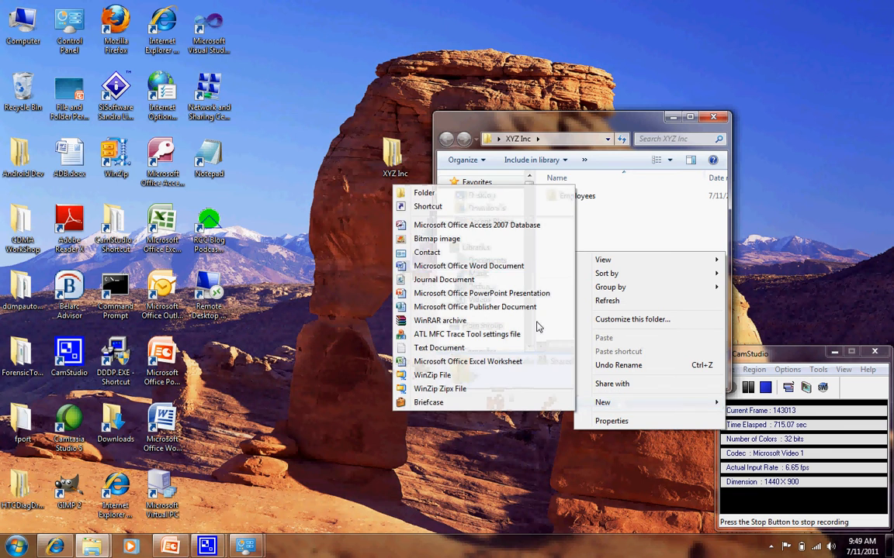
{"action": "left_click", "coordinate": [499, 194]}
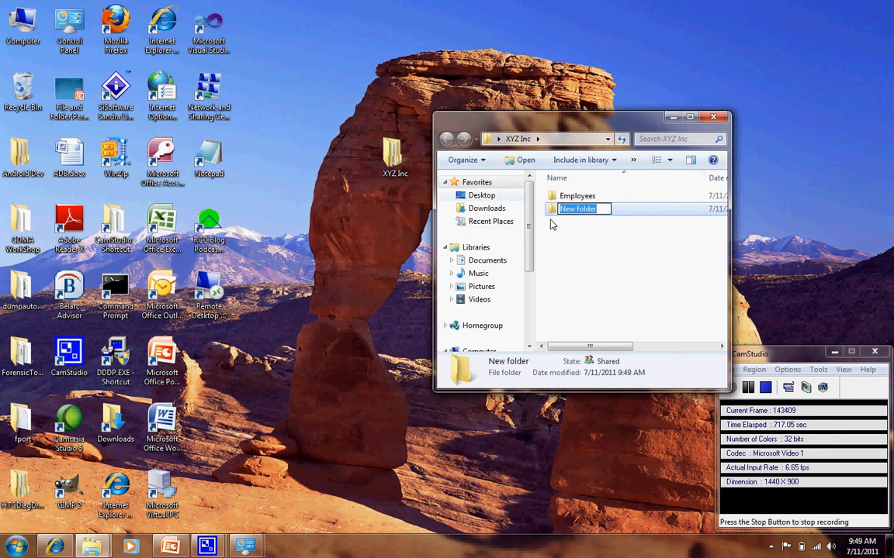
{"action": "type", "text": "Managers"}
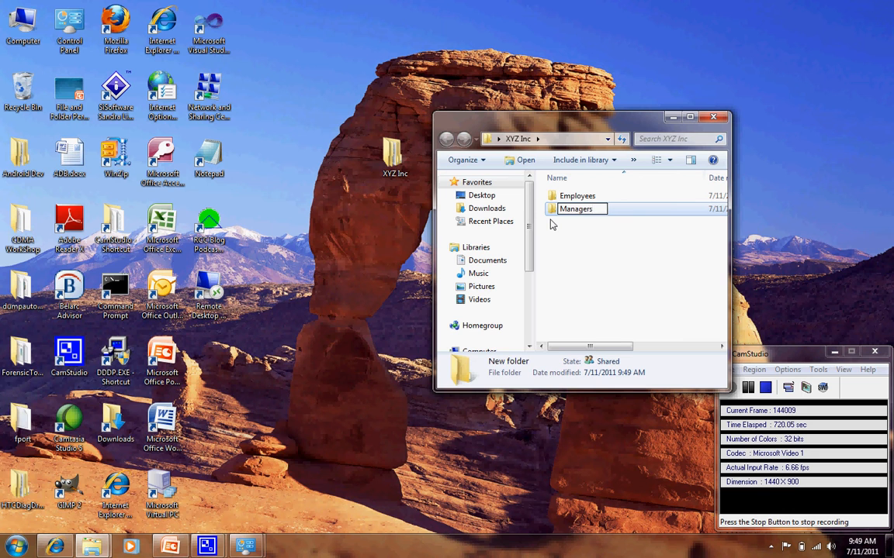
{"action": "key", "text": "Return"}
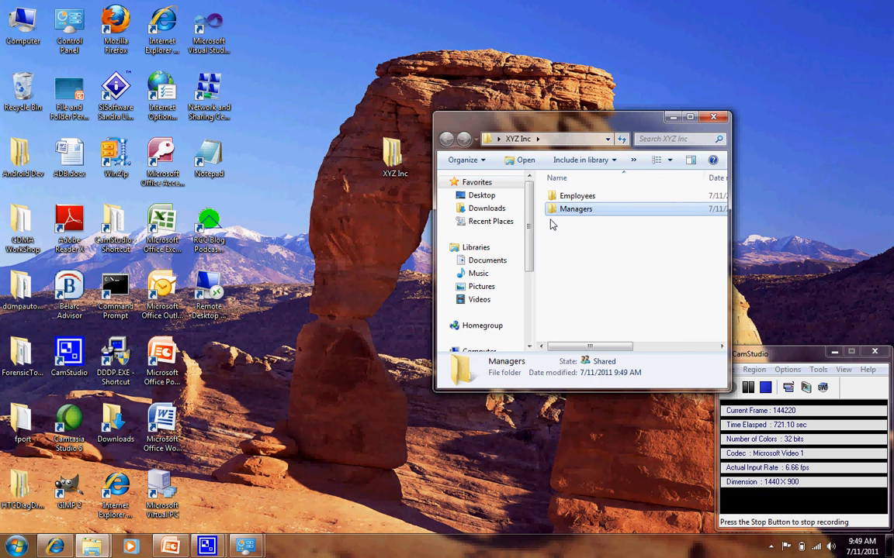
Open the Employees folder and create a subfolder in it named Employee 1.
{"action": "double_click", "coordinate": [592, 200]}
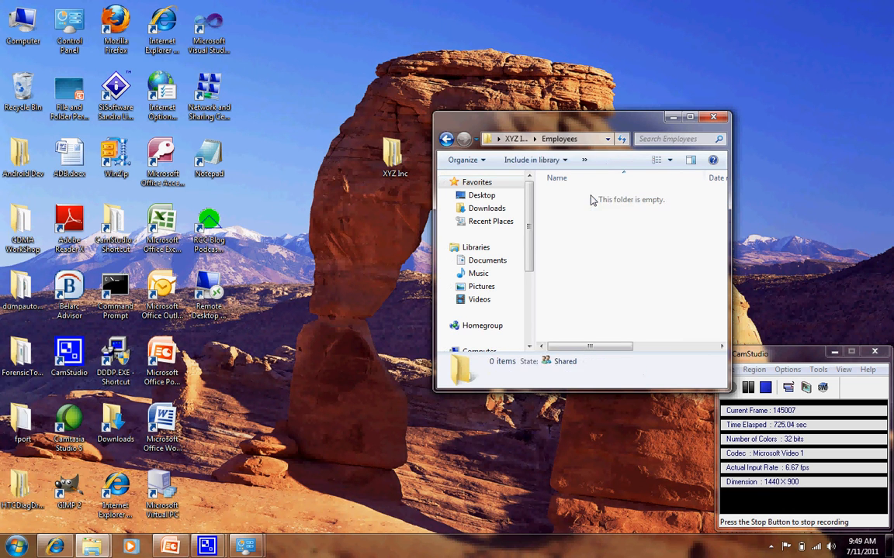
{"action": "right_click", "coordinate": [575, 222]}
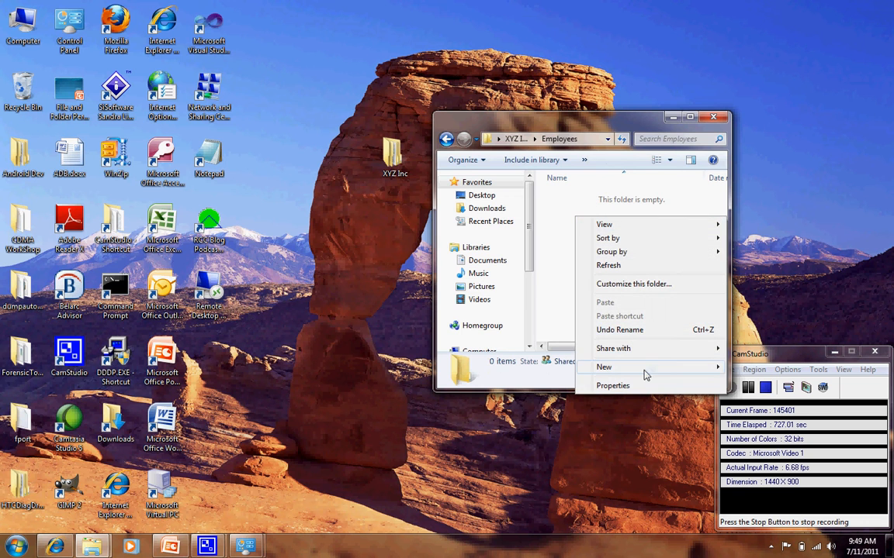
{"action": "mouse_move", "coordinate": [648, 365]}
{"action": "left_click", "coordinate": [423, 157]}
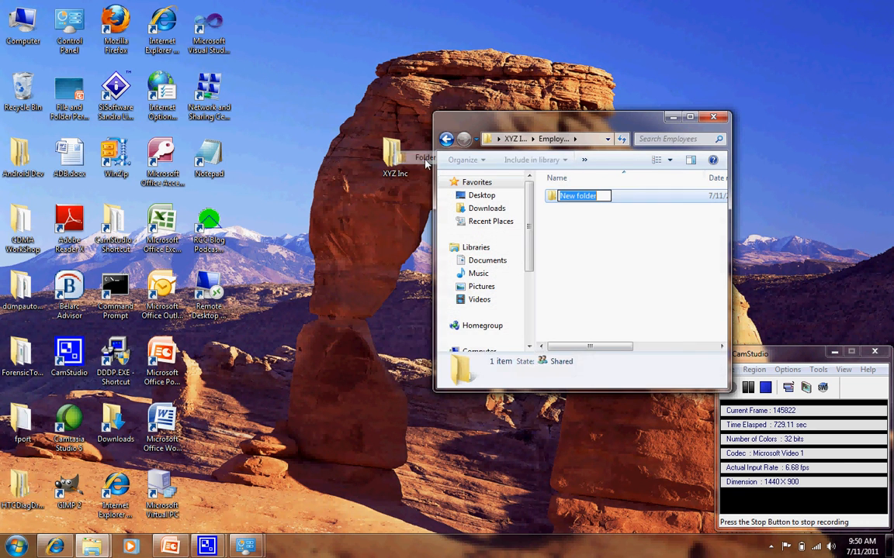
{"action": "type", "text": "Employye"}
{"action": "key", "text": "BackSpace"}
{"action": "key", "text": "BackSpace"}
{"action": "type", "text": "ee 1"}
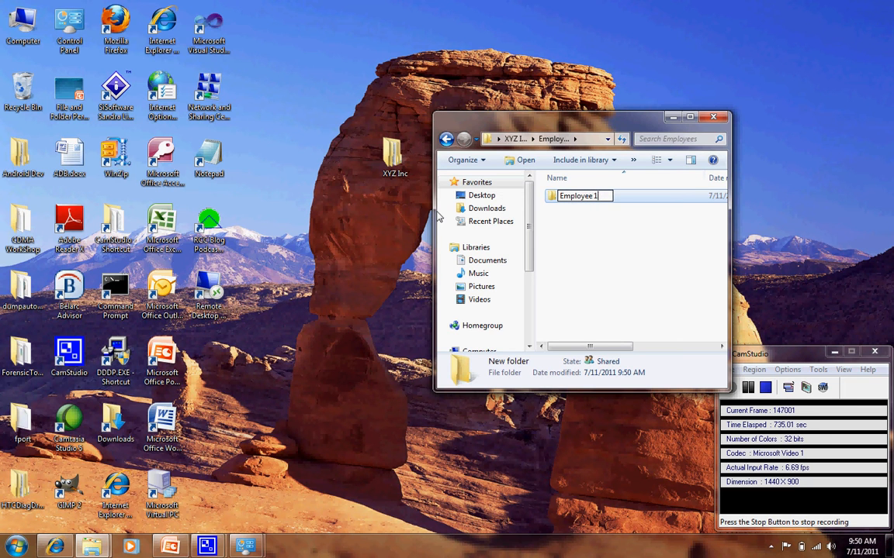
{"action": "key", "text": "Return"}
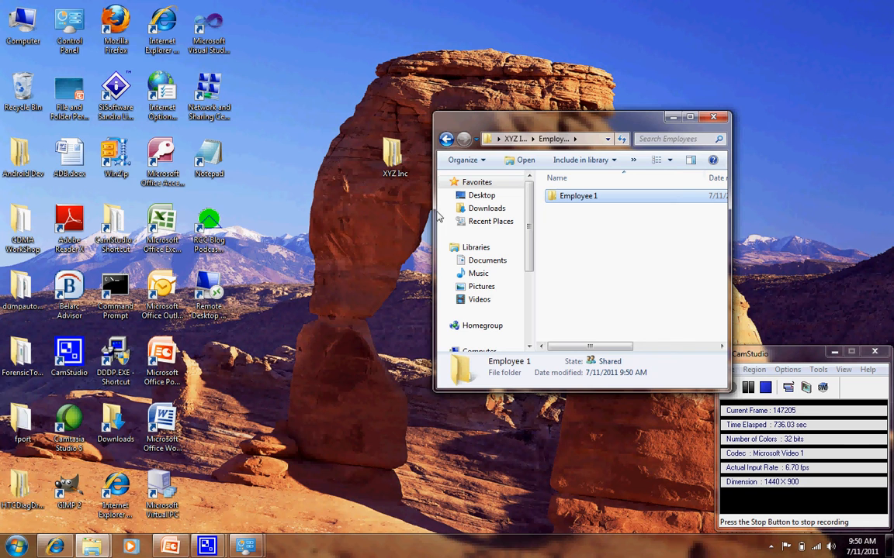
Create another subfolder in the Employees folder named Employee 2.
{"action": "right_click", "coordinate": [588, 237]}
{"action": "mouse_move", "coordinate": [636, 394]}
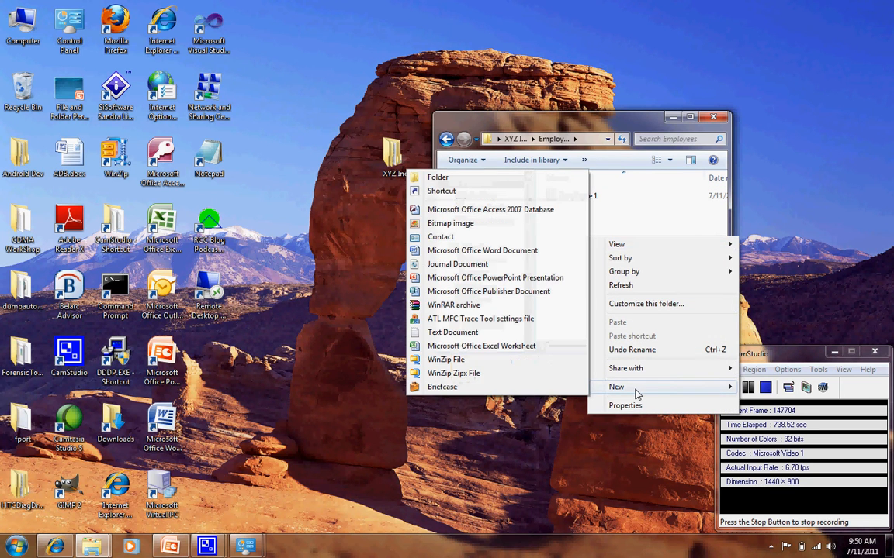
{"action": "left_click", "coordinate": [504, 182]}
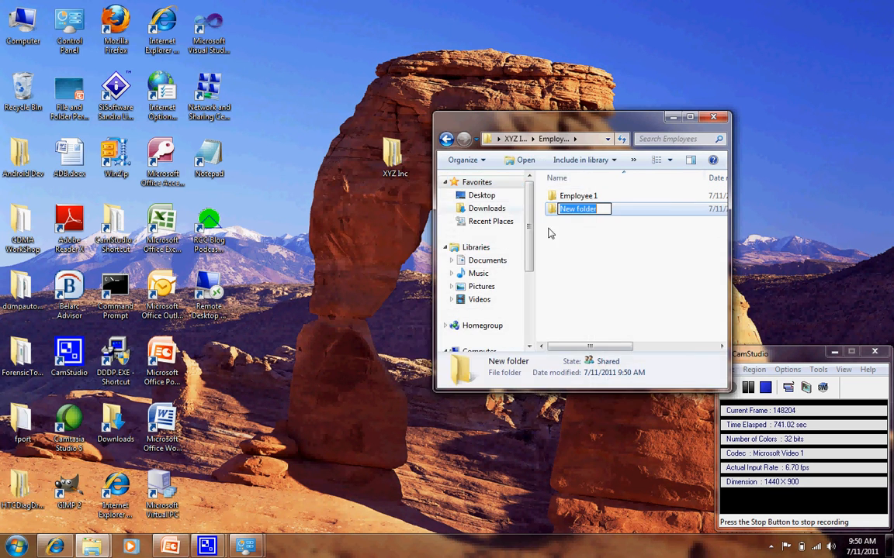
{"action": "type", "text": "Employee 2"}
{"action": "key", "text": "Return"}
Go back to XYZ Inc, open the Managers folder and create a subfolder named Manager 1.
{"action": "left_click", "coordinate": [446, 140]}
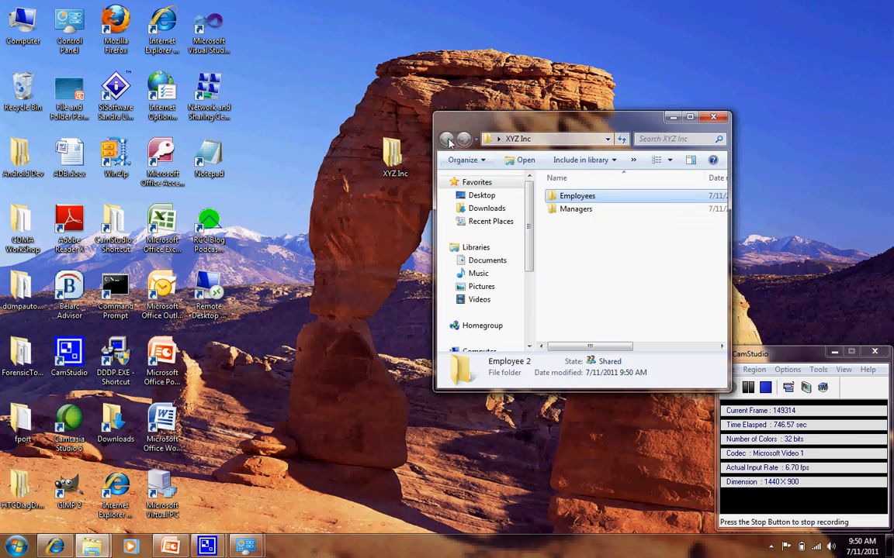
{"action": "double_click", "coordinate": [574, 209]}
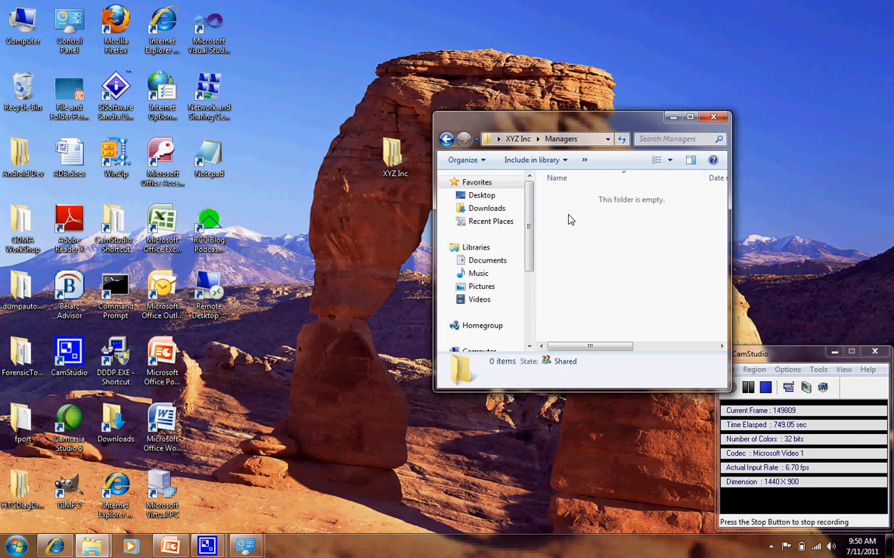
{"action": "right_click", "coordinate": [570, 218]}
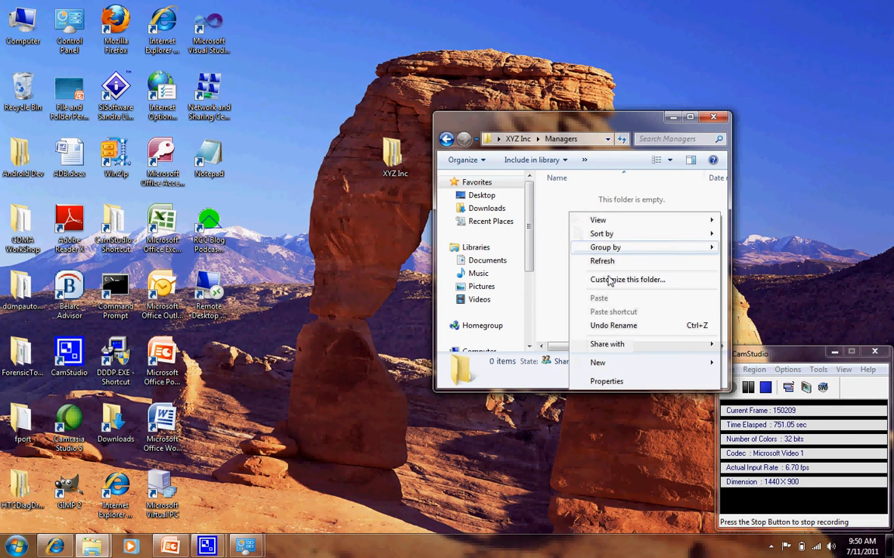
{"action": "mouse_move", "coordinate": [609, 360]}
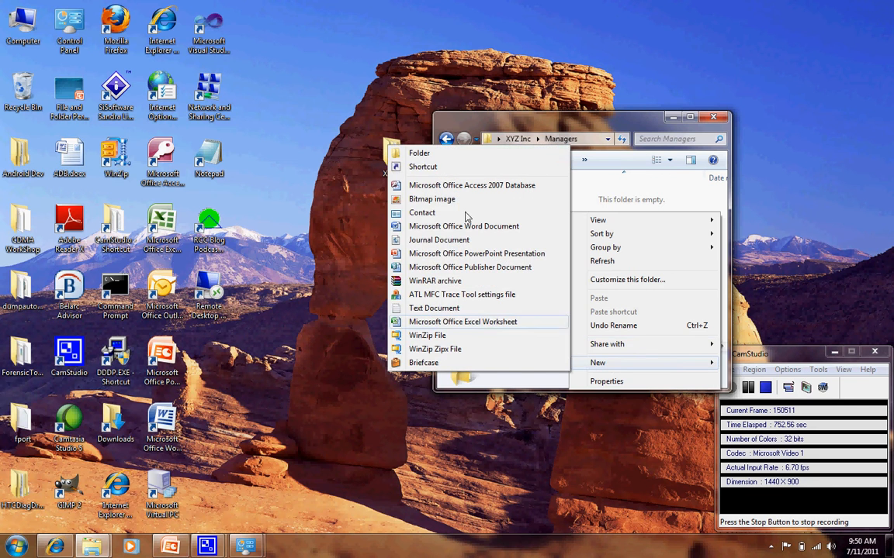
{"action": "left_click", "coordinate": [459, 152]}
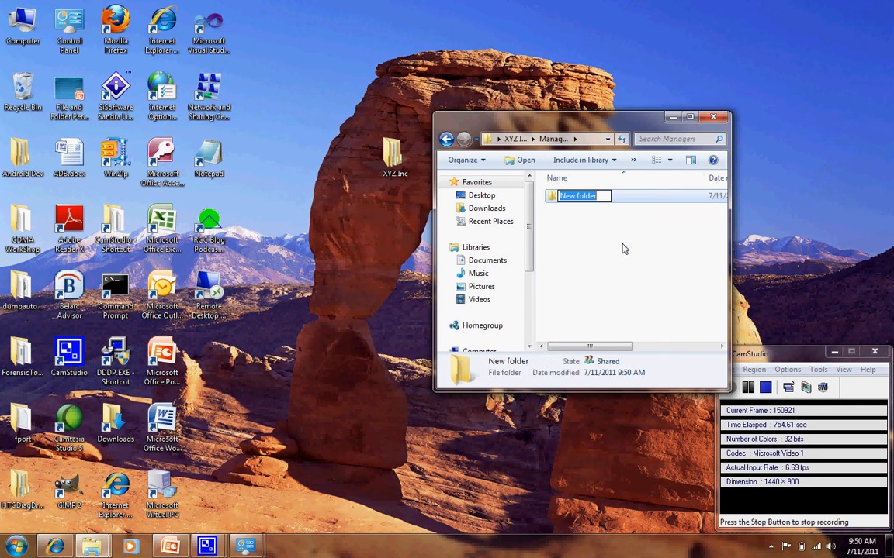
{"action": "type", "text": "Manager"}
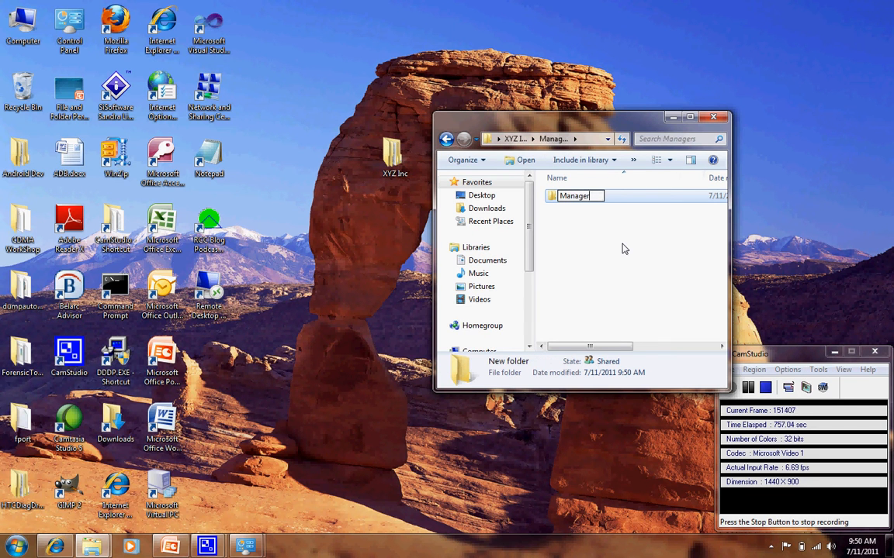
{"action": "type", "text": " 1"}
{"action": "key", "text": "Return"}
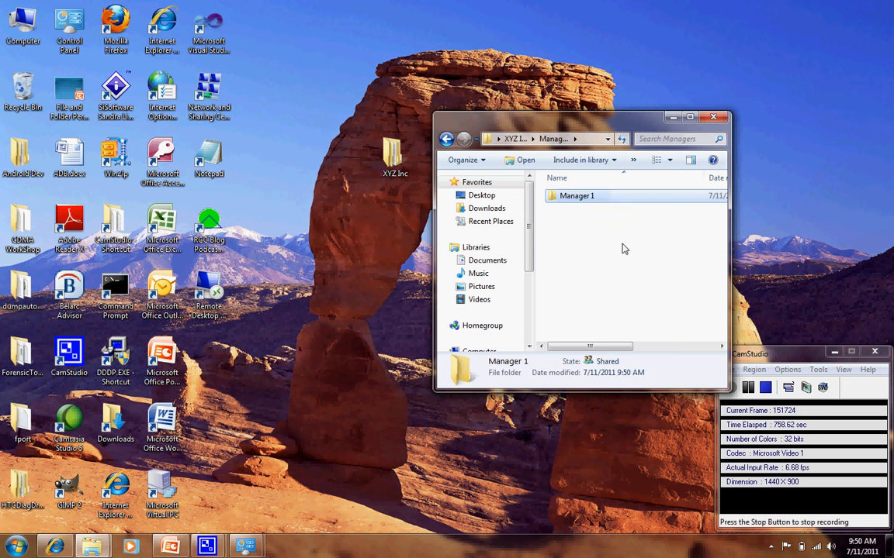
Create another subfolder in the Managers folder named Manager 2.
{"action": "left_click", "coordinate": [615, 247]}
{"action": "right_click", "coordinate": [615, 248]}
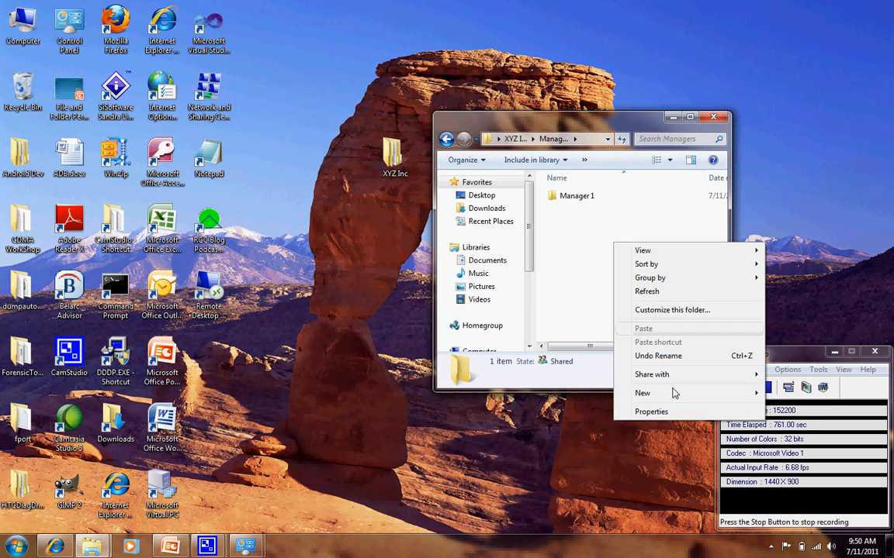
{"action": "mouse_move", "coordinate": [674, 393]}
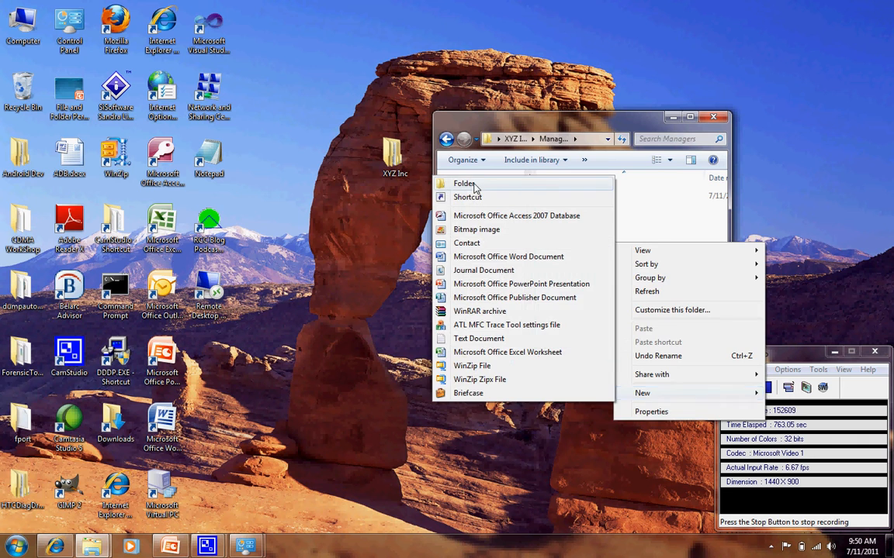
{"action": "left_click", "coordinate": [475, 185]}
{"action": "type", "text": "Manager 2"}
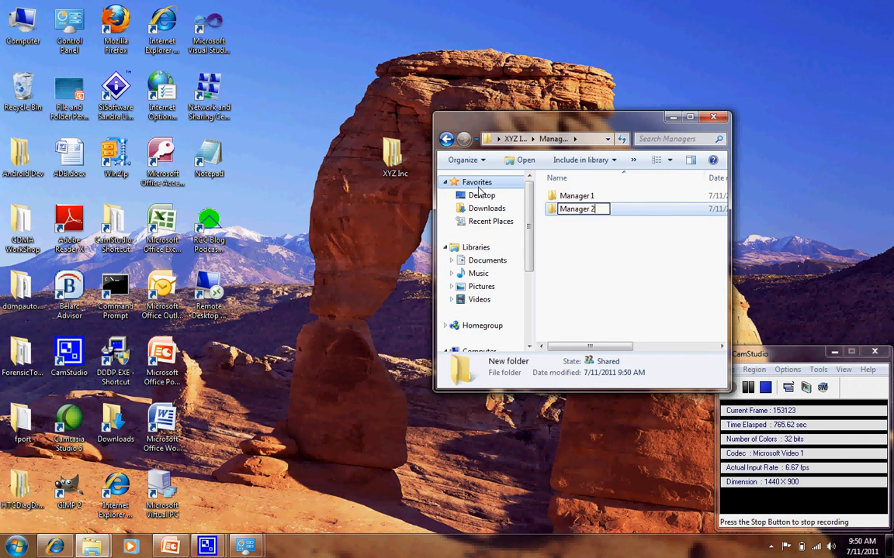
{"action": "key", "text": "Return"}
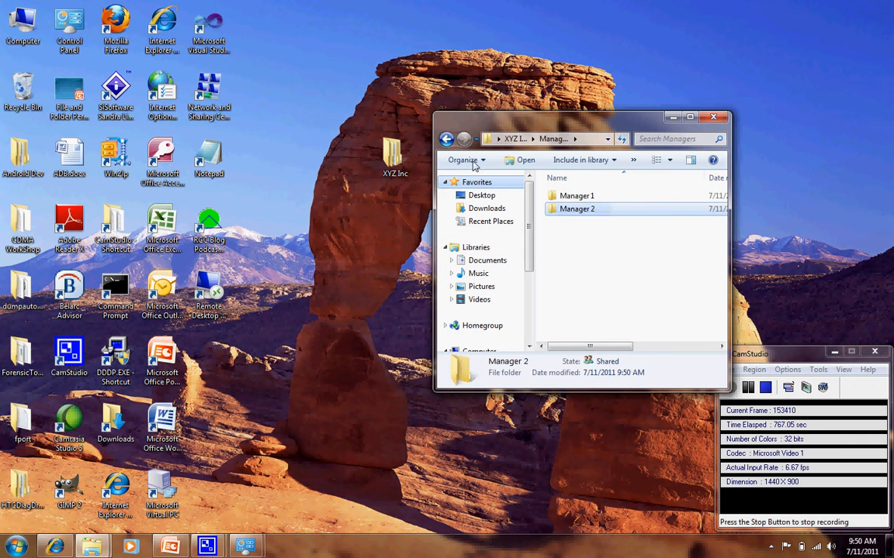
Go back to XYZ Inc, look inside the Employees folder and its Employee 2 subfolder, and close the folder window.
{"action": "left_click", "coordinate": [446, 139]}
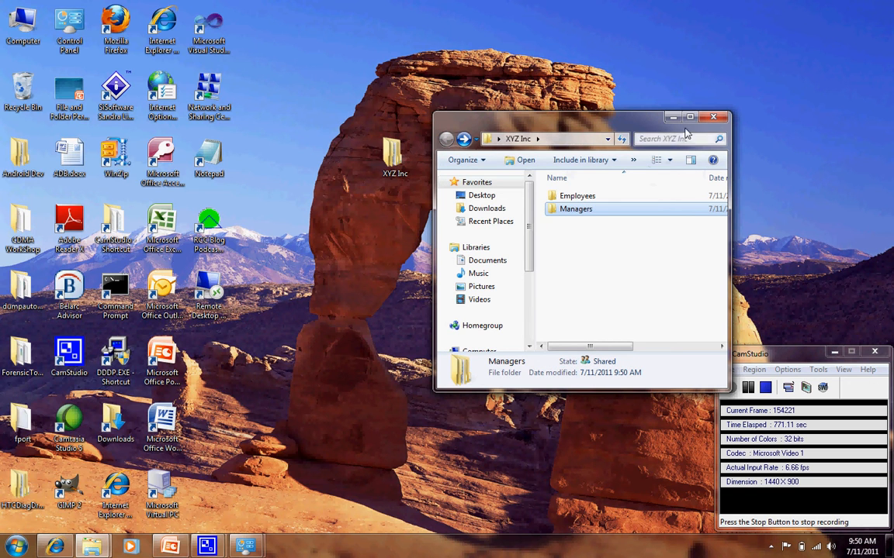
{"action": "left_click", "coordinate": [571, 198]}
{"action": "double_click", "coordinate": [572, 198]}
{"action": "double_click", "coordinate": [572, 208]}
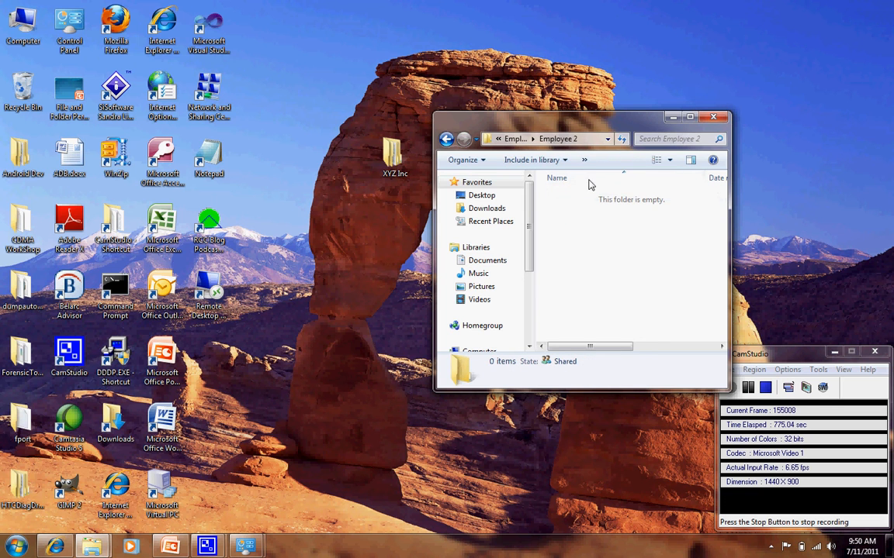
{"action": "left_click", "coordinate": [713, 118]}
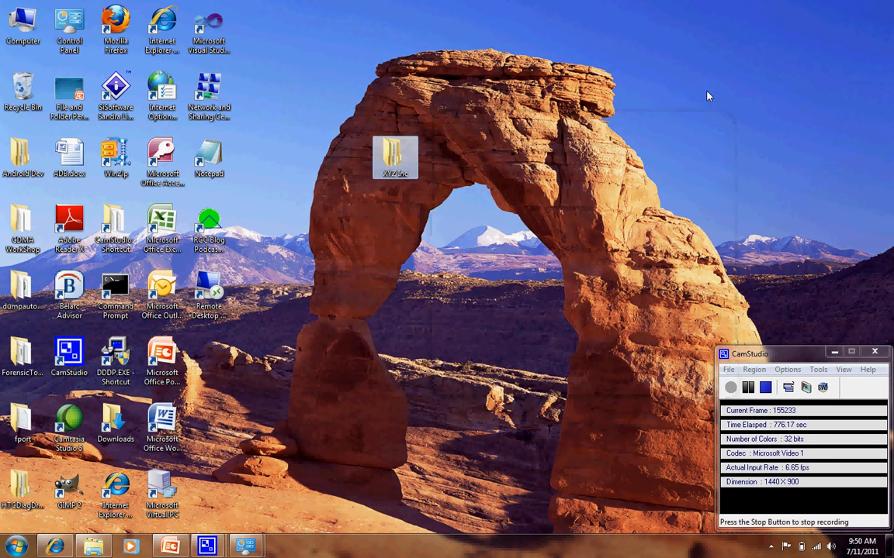
Open the advanced security settings of the XYZ Inc folder on the desktop.
{"action": "right_click", "coordinate": [403, 161]}
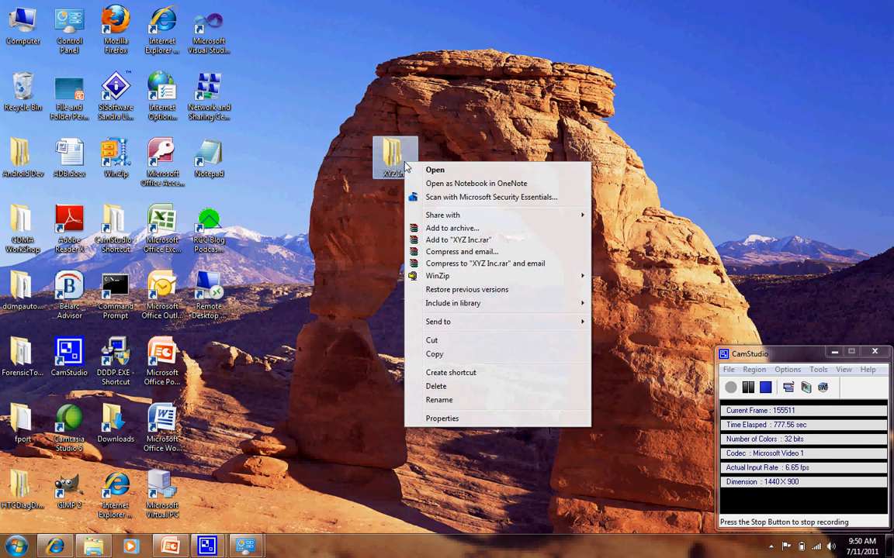
{"action": "left_click", "coordinate": [442, 419]}
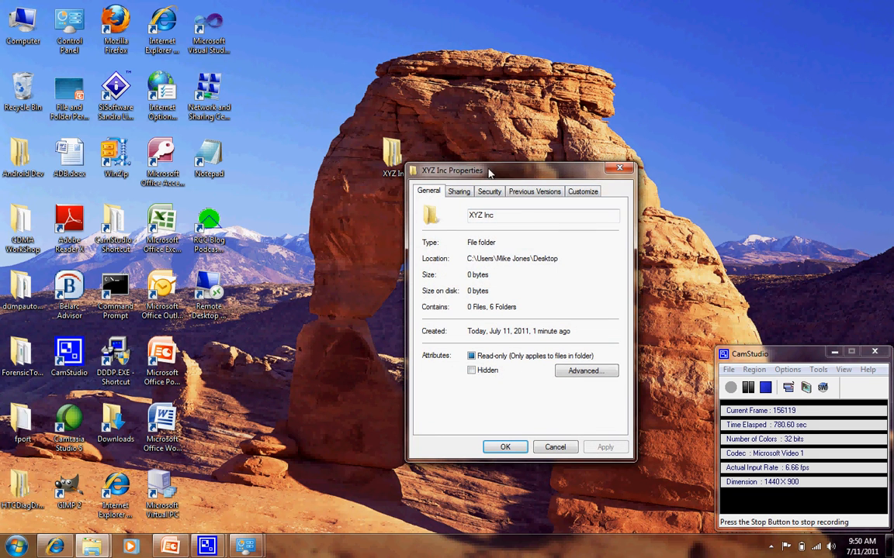
{"action": "left_click_drag", "start_coordinate": [489, 172], "coordinate": [555, 78]}
{"action": "left_click", "coordinate": [555, 98]}
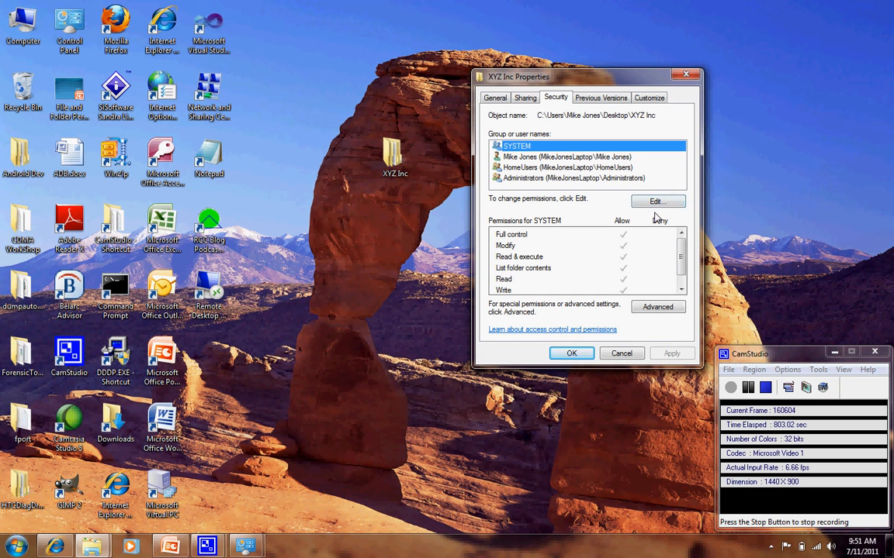
{"action": "left_click", "coordinate": [657, 307]}
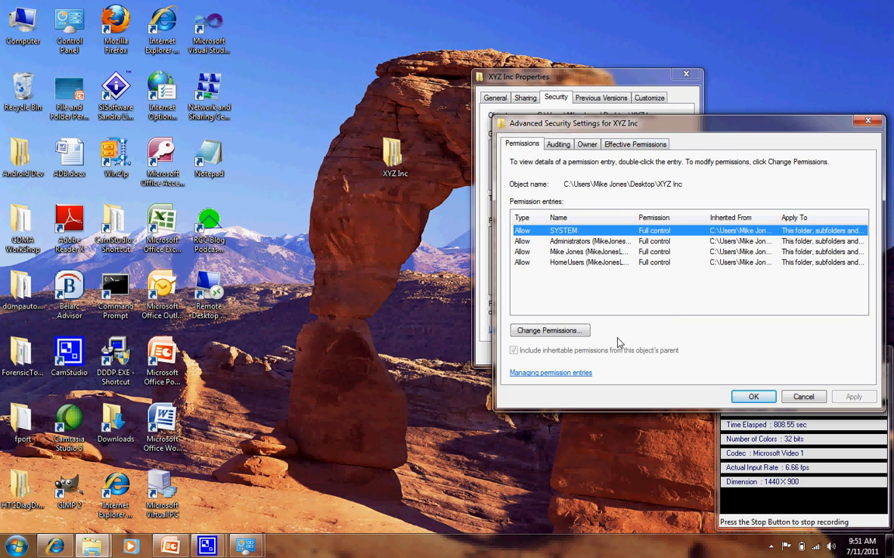
Review the owner and the editable permission entries of XYZ Inc without changing anything.
{"action": "left_click", "coordinate": [586, 146]}
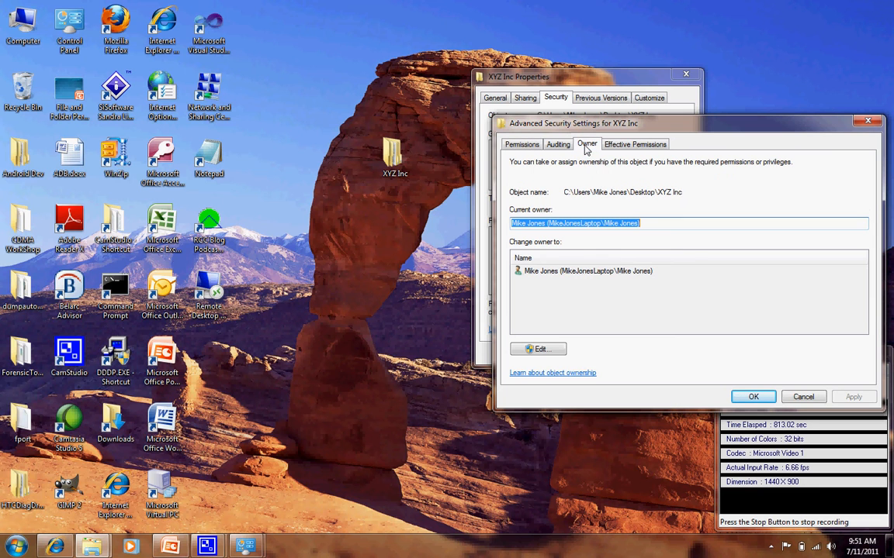
{"action": "left_click", "coordinate": [532, 149]}
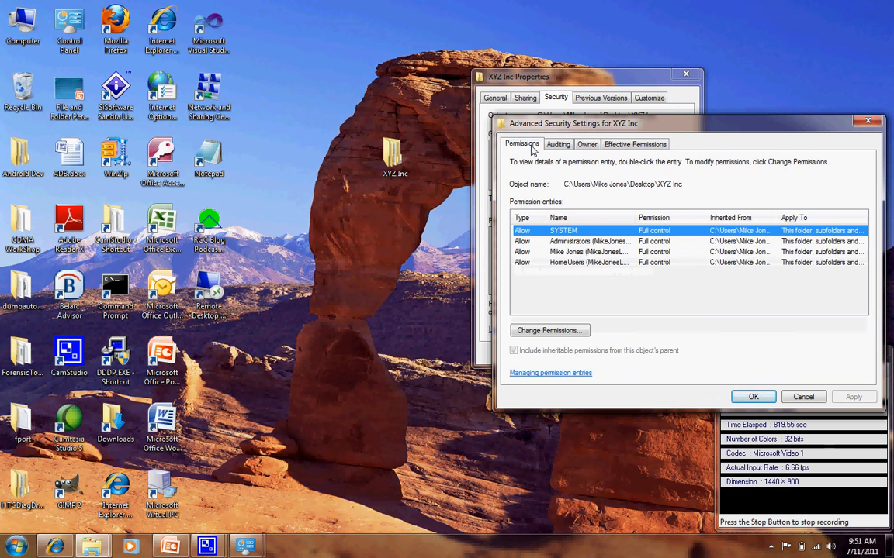
{"action": "left_click", "coordinate": [553, 330]}
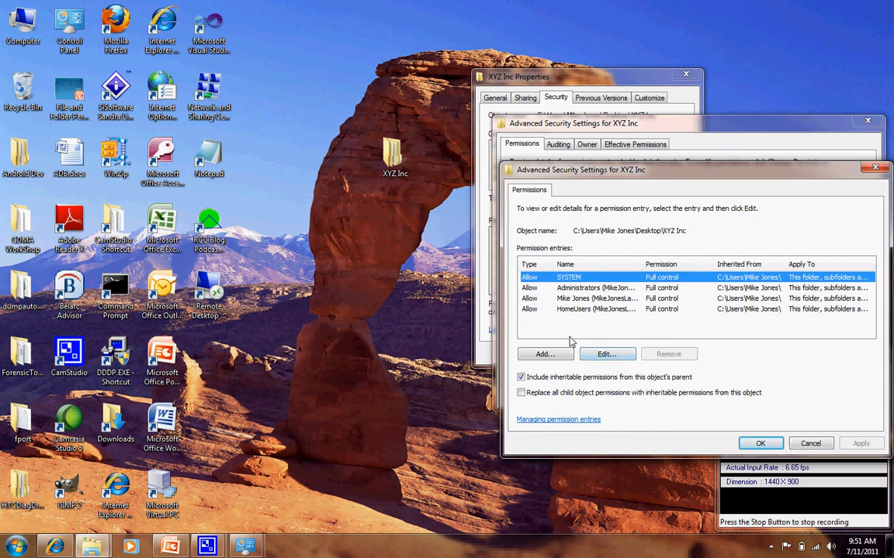
{"action": "left_click", "coordinate": [811, 443]}
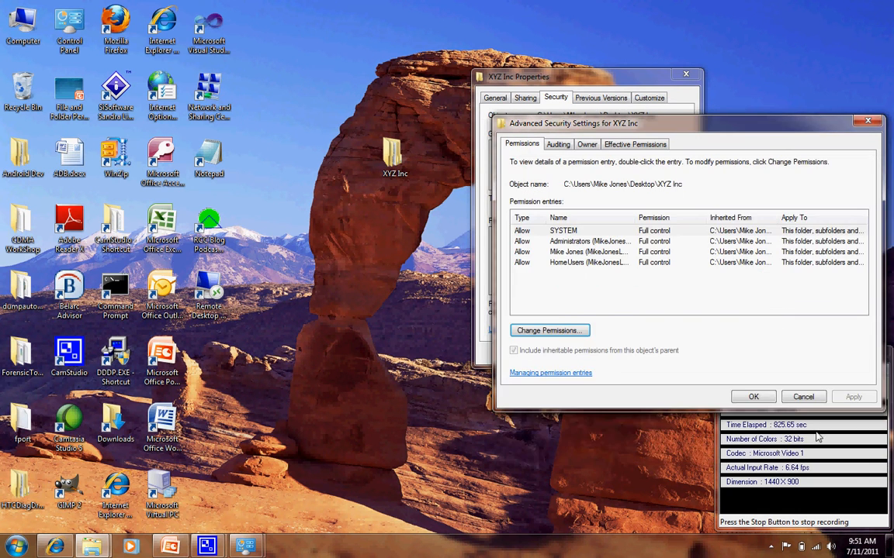
Add a permission entry to XYZ Inc that allows user Emp1 Full control.
{"action": "left_click", "coordinate": [561, 332]}
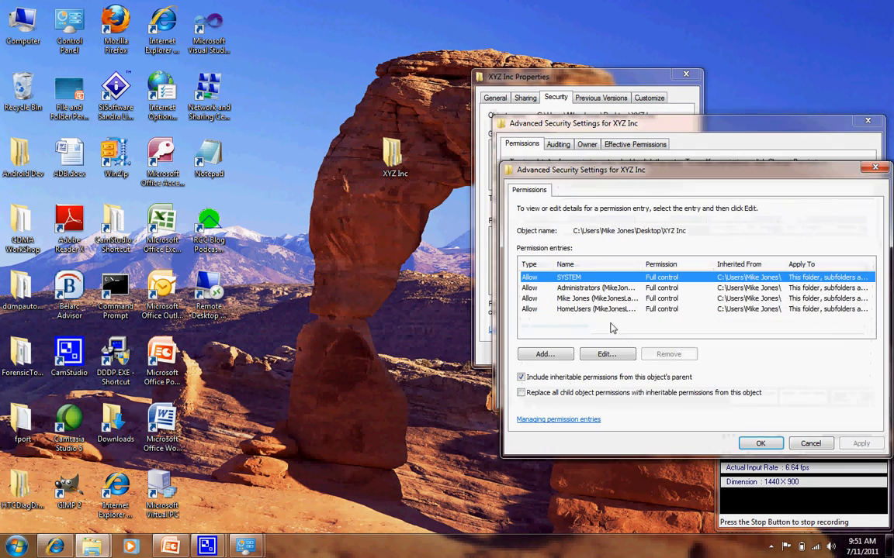
{"action": "left_click", "coordinate": [560, 355]}
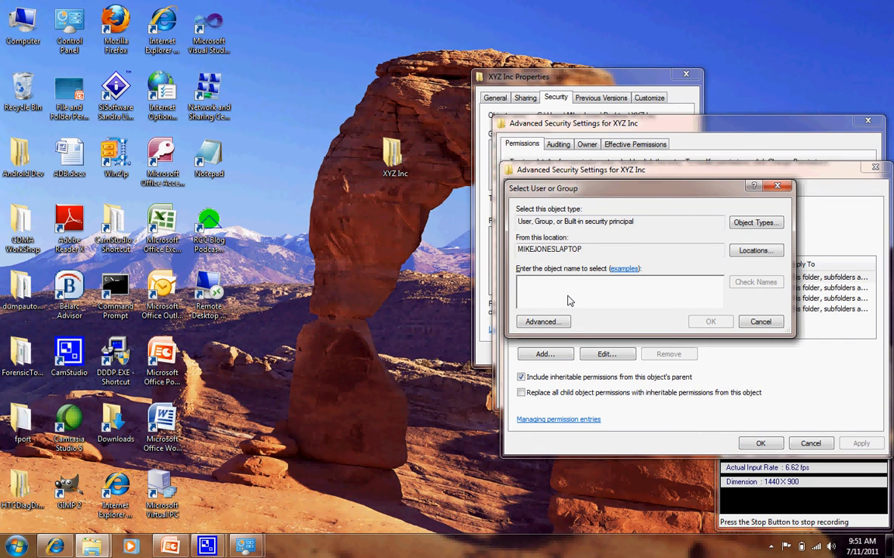
{"action": "type", "text": "emp1"}
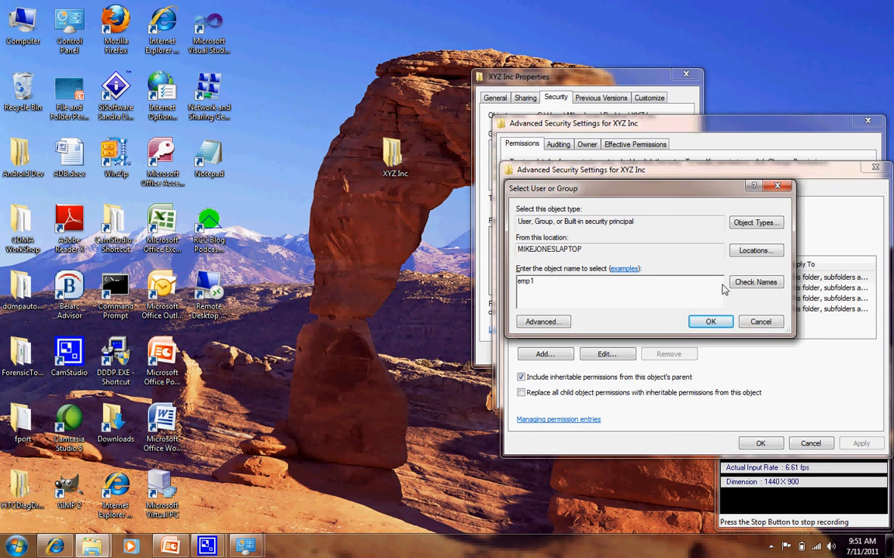
{"action": "left_click", "coordinate": [740, 286]}
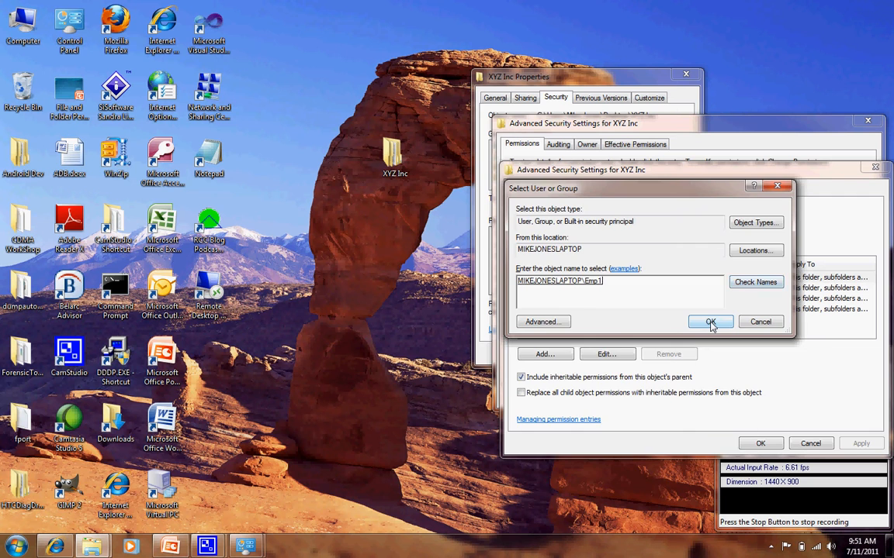
{"action": "left_click", "coordinate": [708, 322]}
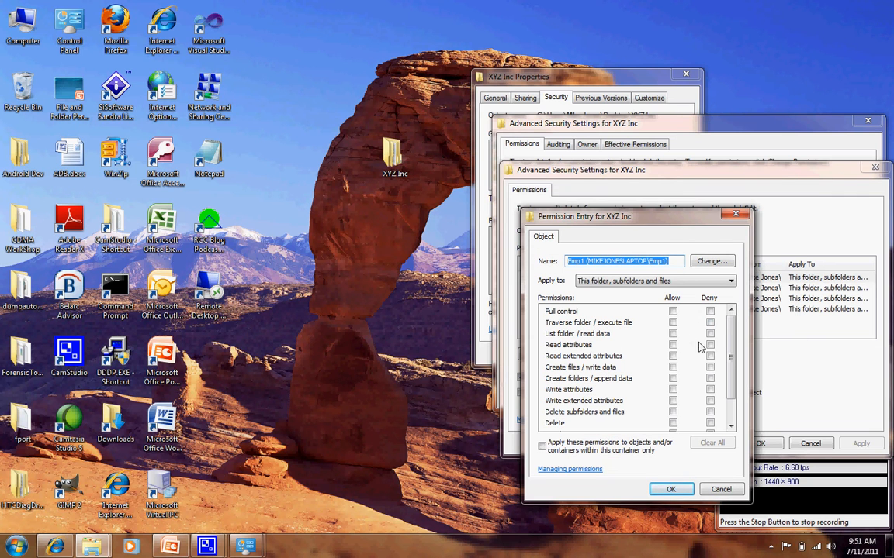
{"action": "left_click", "coordinate": [673, 312]}
{"action": "left_click", "coordinate": [686, 489]}
Add a permission entry to XYZ Inc that allows user Emp2 Full control.
{"action": "left_click", "coordinate": [570, 353]}
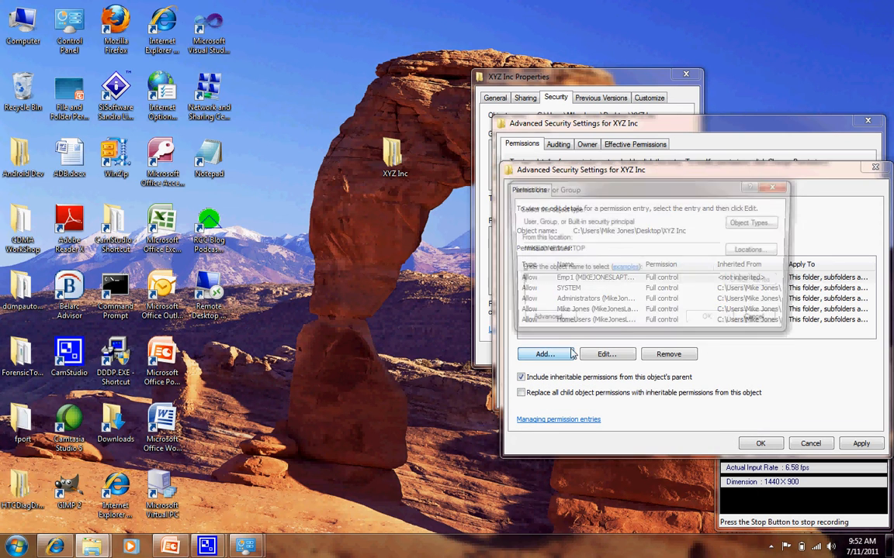
{"action": "type", "text": "emp2"}
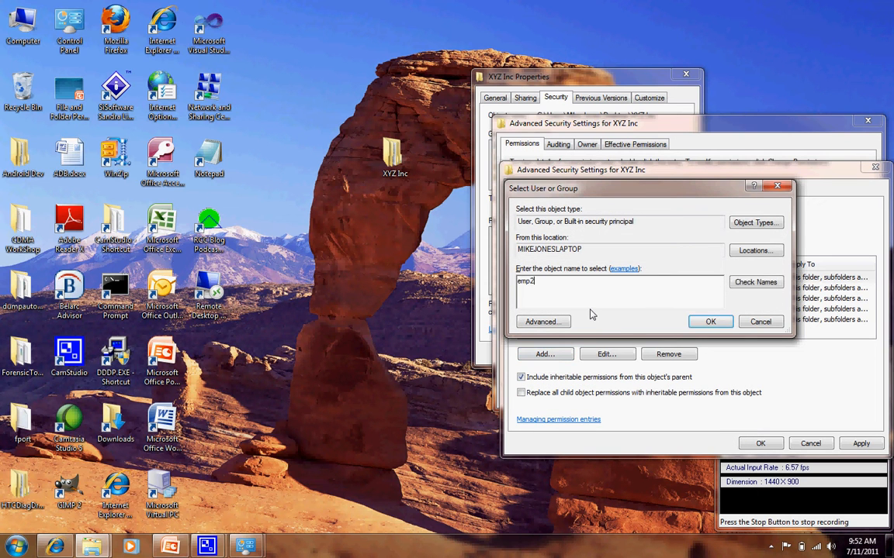
{"action": "left_click", "coordinate": [760, 283]}
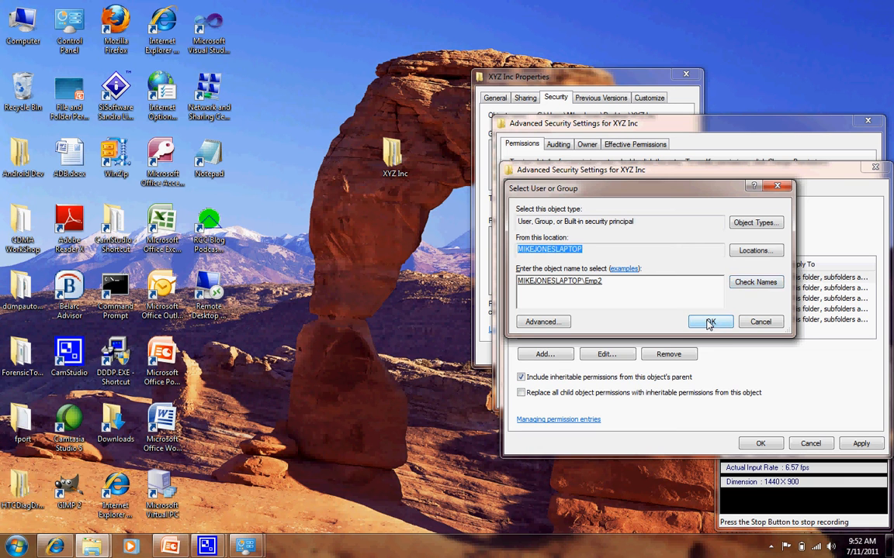
{"action": "left_click", "coordinate": [709, 322]}
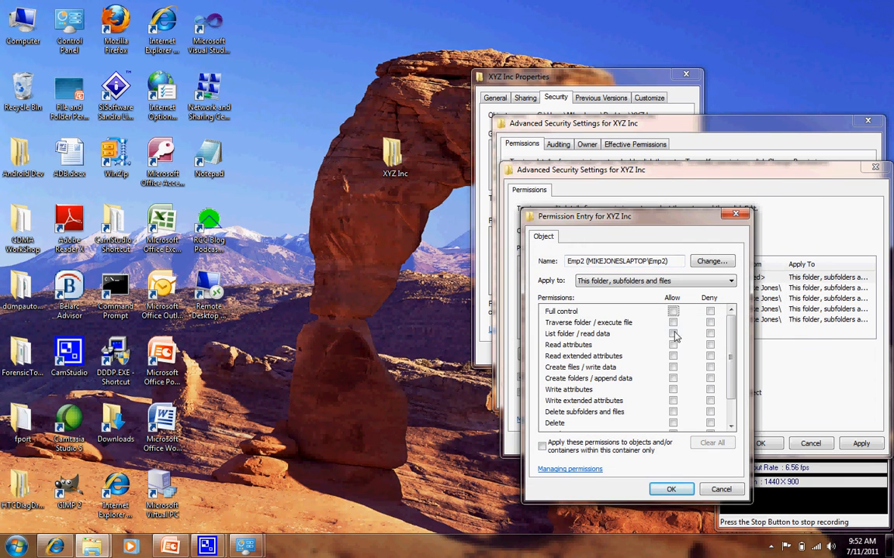
{"action": "left_click", "coordinate": [673, 311]}
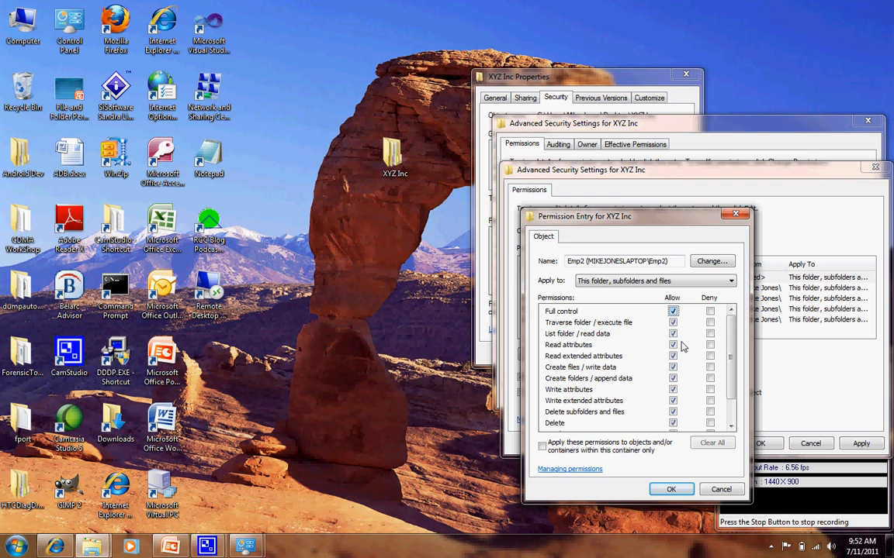
{"action": "left_click", "coordinate": [672, 490]}
Add a permission entry to XYZ Inc that allows user Mgr1 Full control.
{"action": "left_click", "coordinate": [551, 355]}
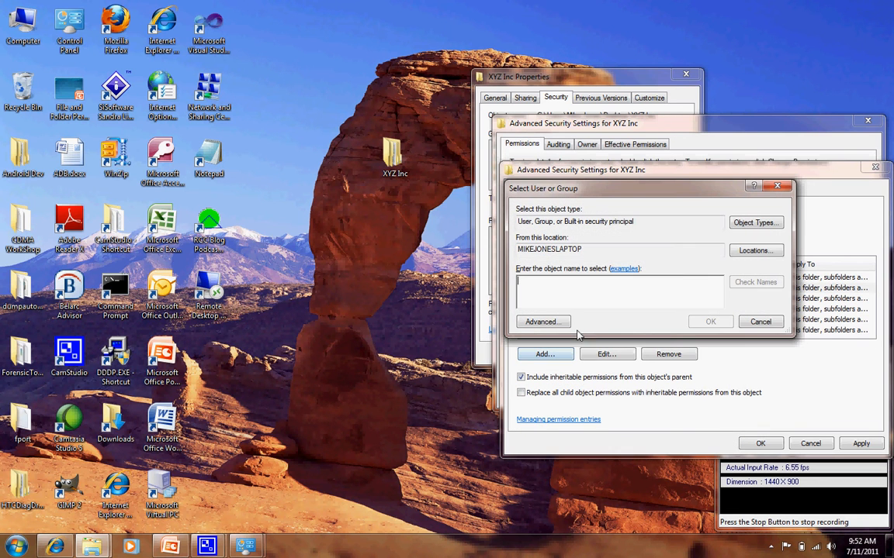
{"action": "type", "text": "mgr1"}
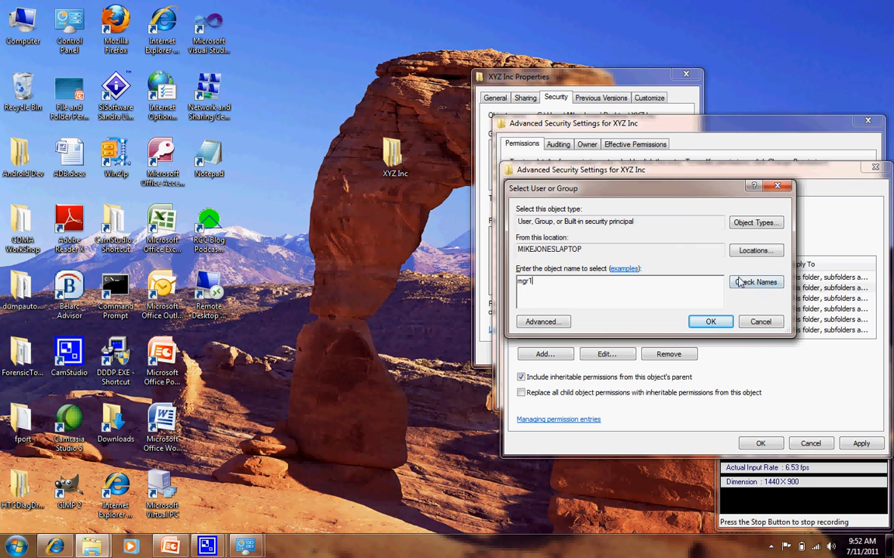
{"action": "left_click", "coordinate": [752, 283]}
{"action": "left_click", "coordinate": [710, 322]}
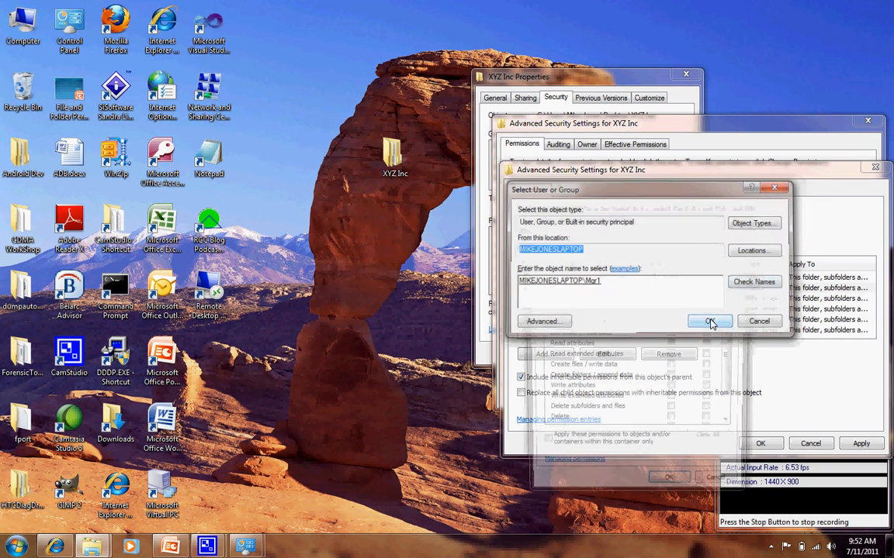
{"action": "left_click", "coordinate": [673, 312]}
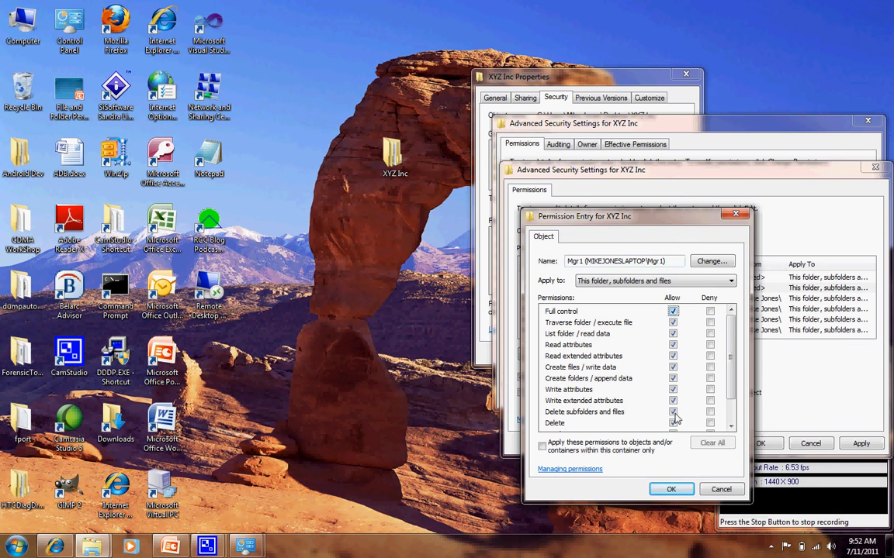
{"action": "left_click", "coordinate": [672, 489]}
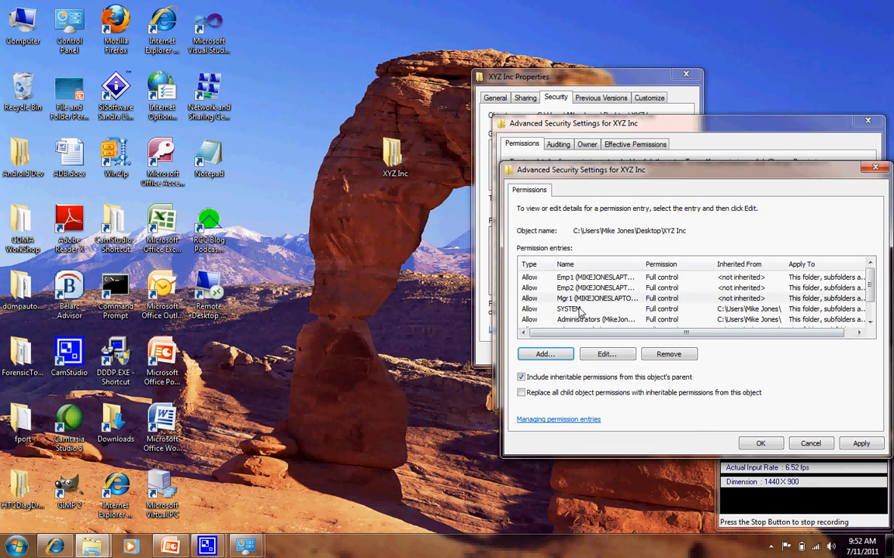
Add a permission entry to XYZ Inc that allows user Mgr2 Full control.
{"action": "left_click", "coordinate": [545, 354]}
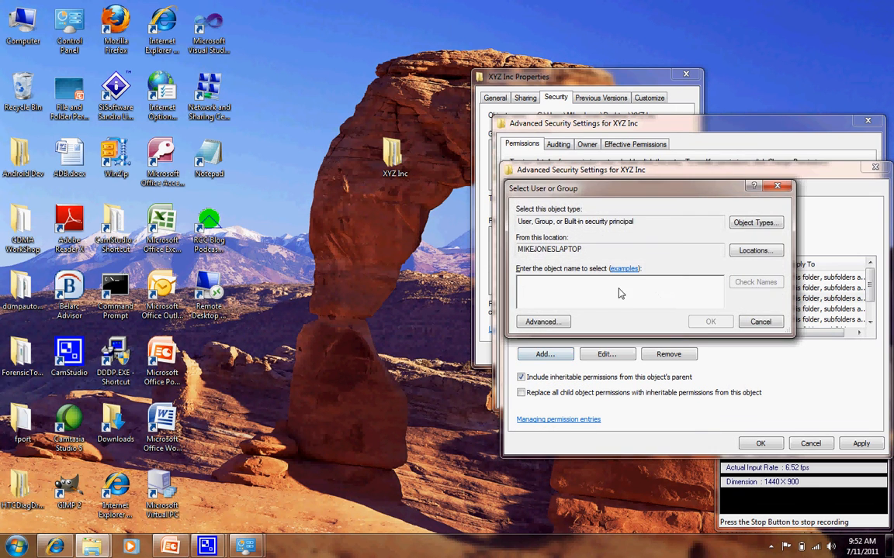
{"action": "type", "text": "mgr"}
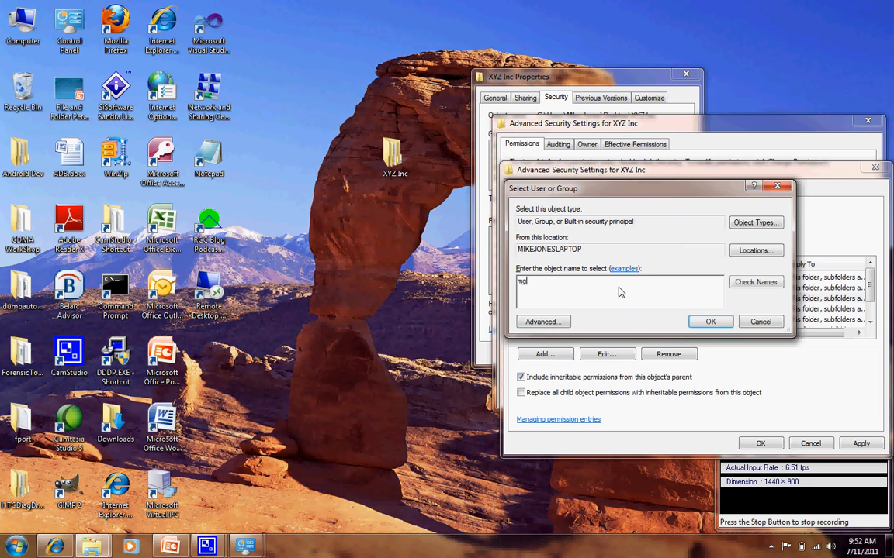
{"action": "type", "text": "2"}
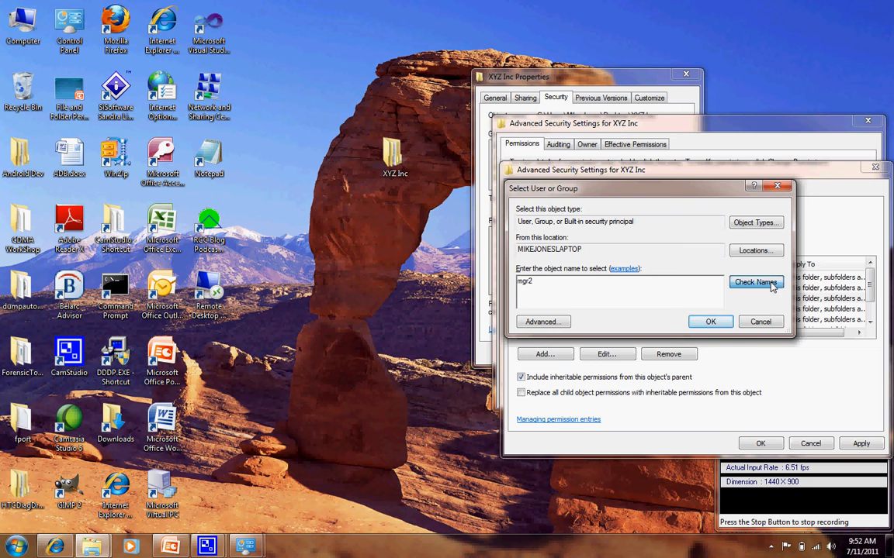
{"action": "left_click", "coordinate": [770, 284]}
{"action": "left_click", "coordinate": [706, 321]}
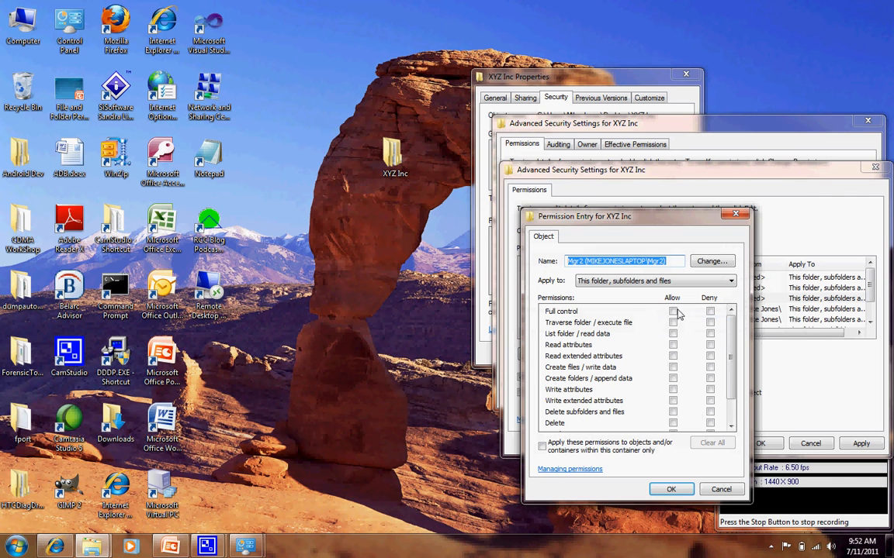
{"action": "left_click", "coordinate": [672, 312]}
{"action": "left_click", "coordinate": [671, 490]}
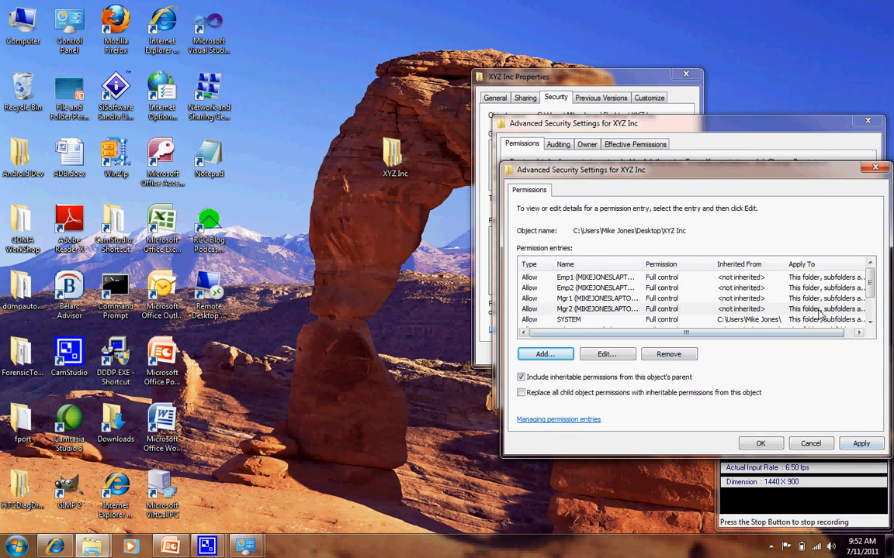
Apply the new permission entries and close both advanced security settings windows of XYZ Inc.
{"action": "left_click", "coordinate": [861, 443]}
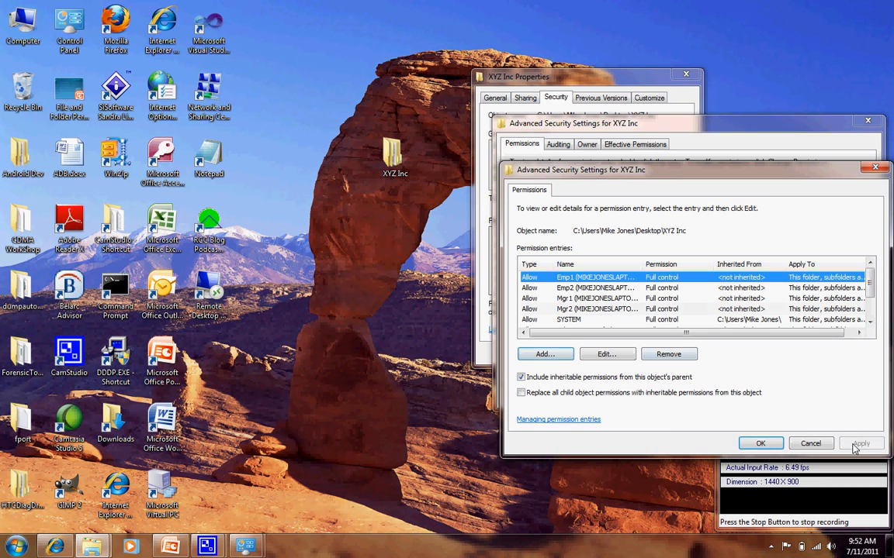
{"action": "left_click", "coordinate": [770, 443]}
{"action": "left_click", "coordinate": [754, 397]}
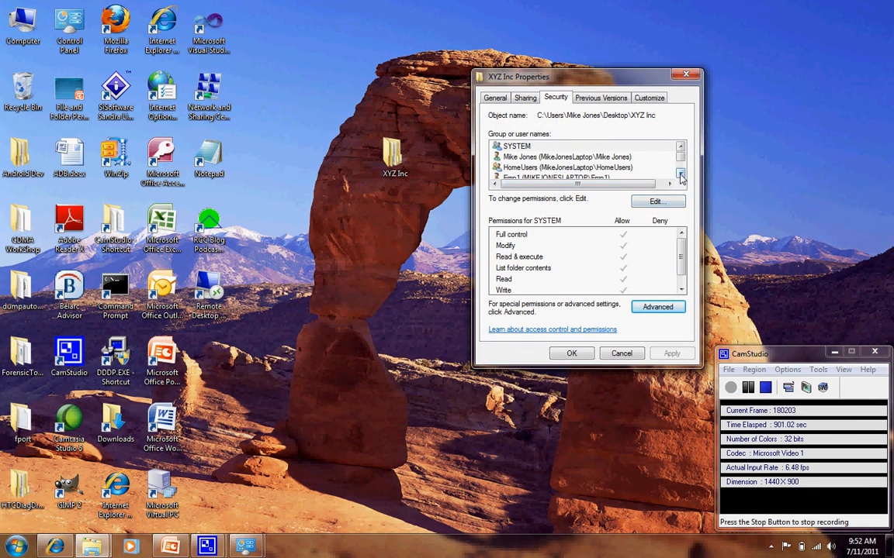
Check the permissions of user Emp1 in the XYZ Inc security properties.
{"action": "left_click", "coordinate": [681, 178]}
{"action": "left_click", "coordinate": [680, 178]}
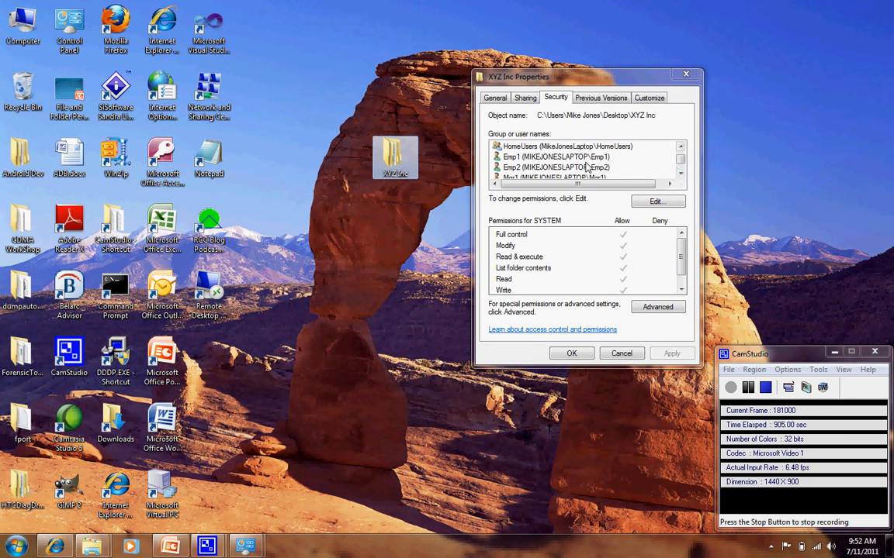
{"action": "left_click", "coordinate": [518, 155]}
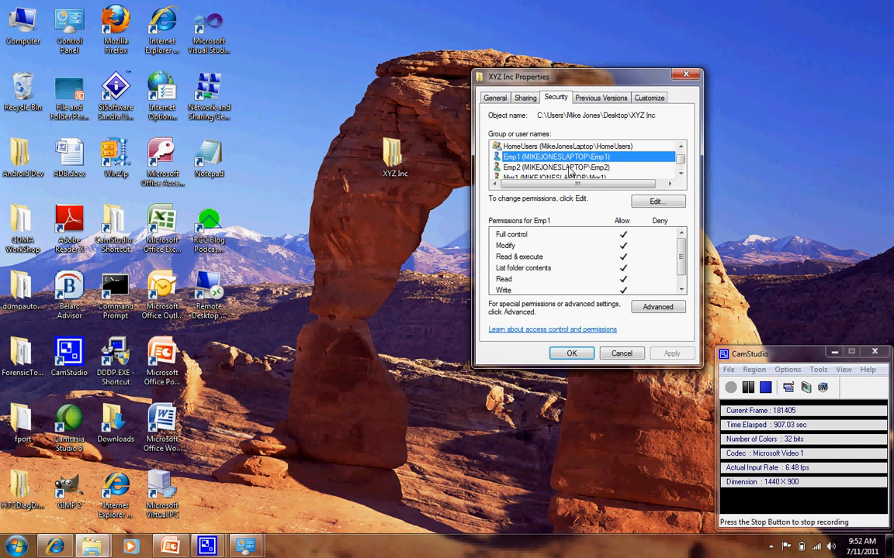
Check the XYZ Inc permissions of users Emp2 and Mgr2 and the computer owner's account, and close the folder's properties.
{"action": "left_click", "coordinate": [568, 166]}
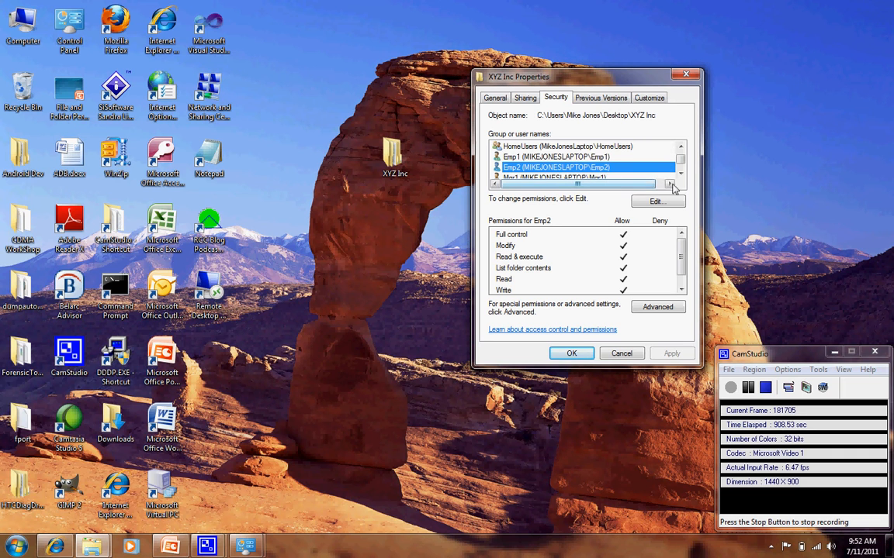
{"action": "scroll", "coordinate": [569, 170], "scroll_direction": "down", "scroll_amount": 1}
{"action": "left_click", "coordinate": [565, 160]}
{"action": "left_click", "coordinate": [566, 167]}
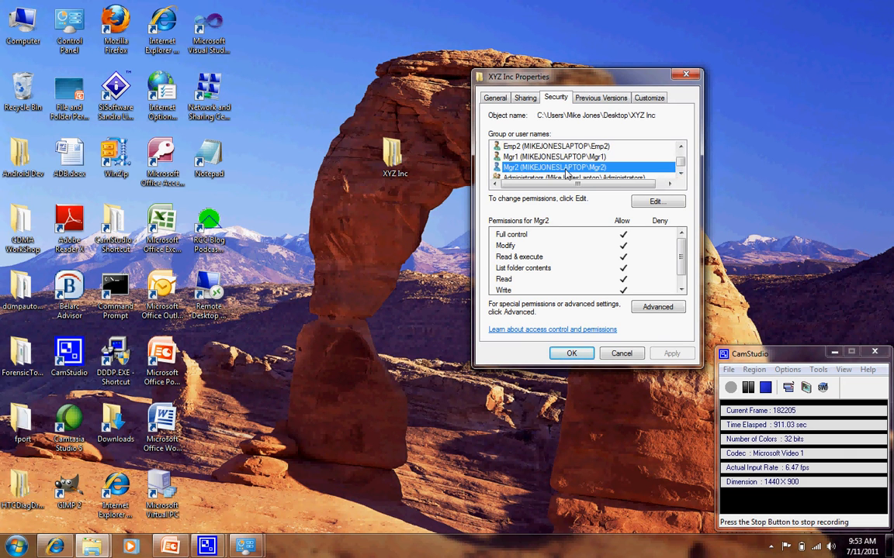
{"action": "scroll", "coordinate": [563, 169], "scroll_direction": "down", "scroll_amount": 1}
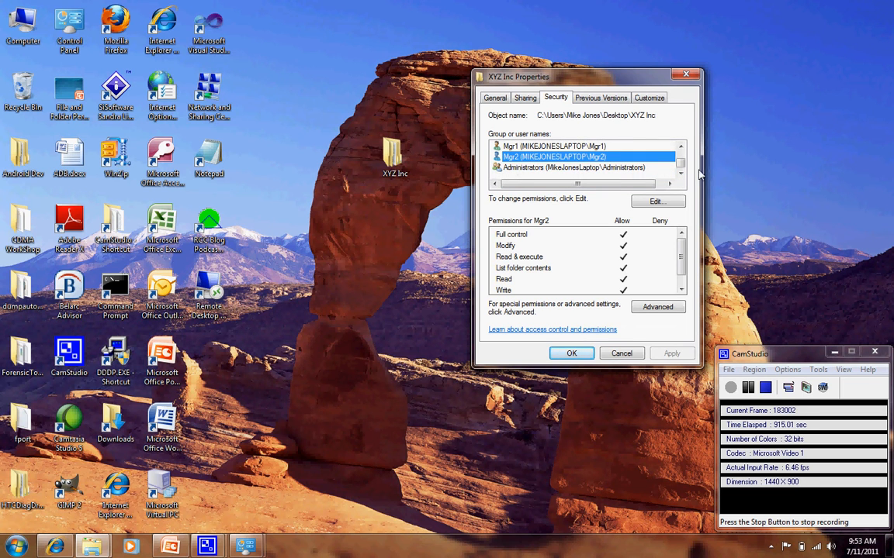
{"action": "scroll", "coordinate": [614, 154], "scroll_direction": "up", "scroll_amount": 2}
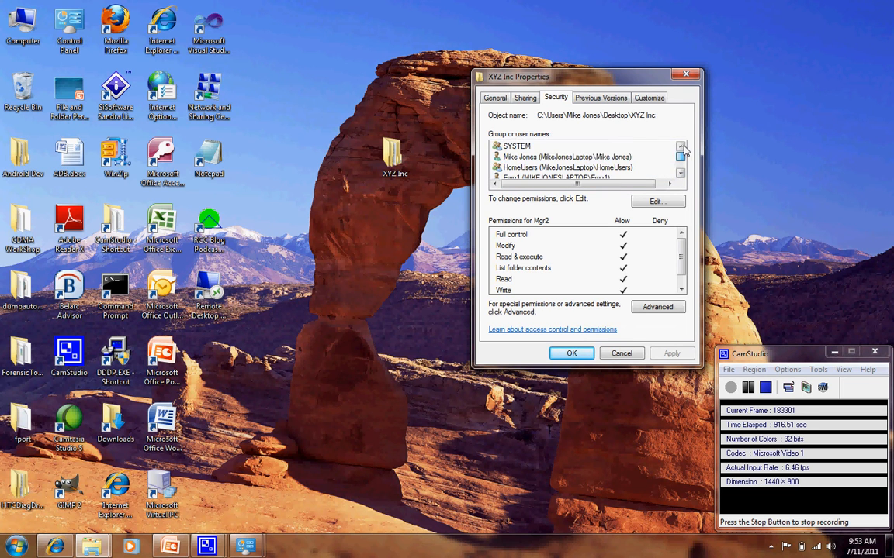
{"action": "left_click", "coordinate": [613, 158]}
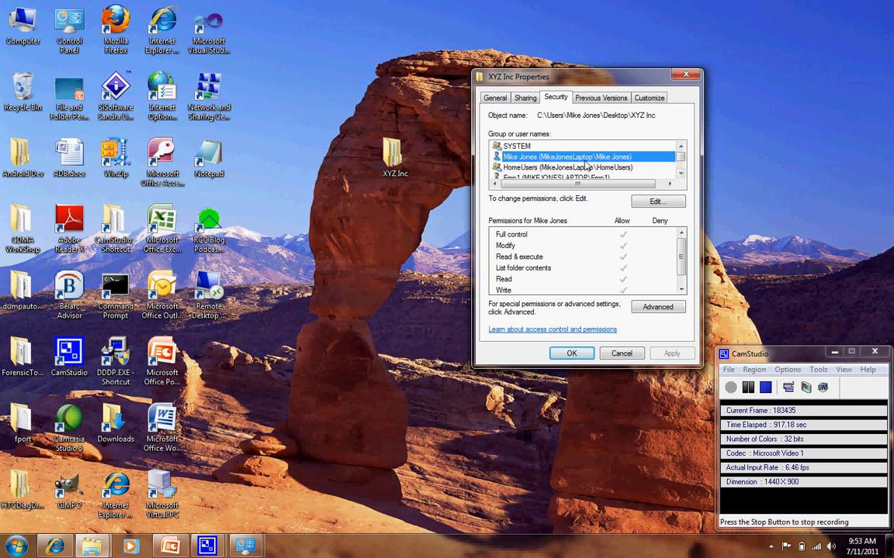
{"action": "left_click", "coordinate": [570, 355]}
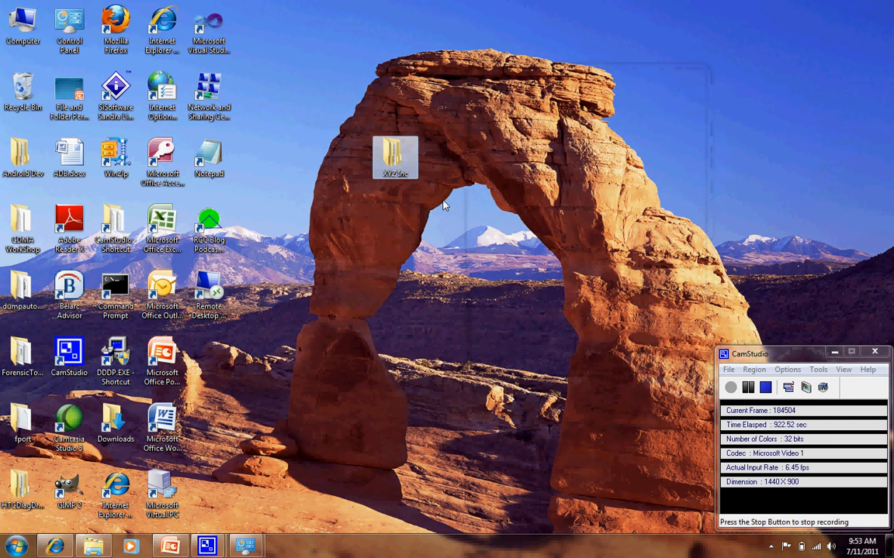
Open the XYZ Inc folder, look inside its Employees subfolder and return to XYZ Inc.
{"action": "double_click", "coordinate": [404, 164]}
{"action": "left_click", "coordinate": [601, 212]}
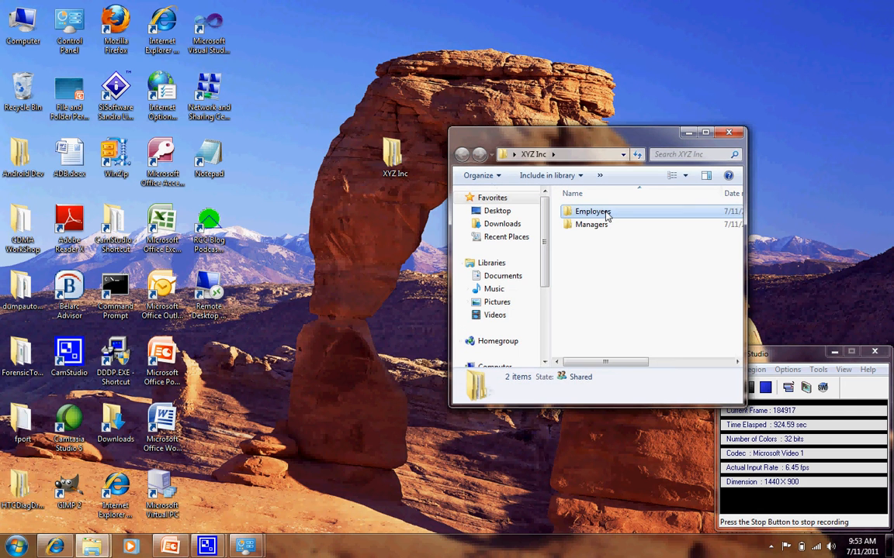
{"action": "double_click", "coordinate": [607, 215]}
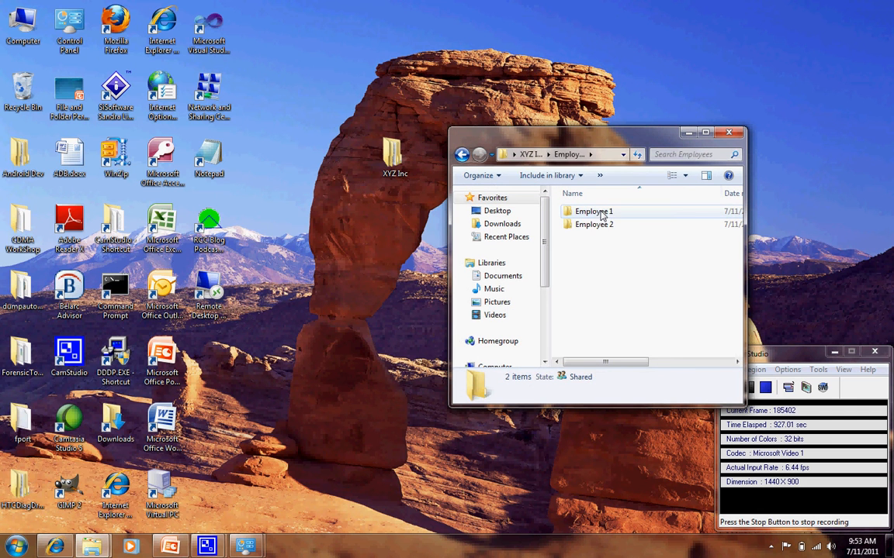
{"action": "key", "text": "BackSpace"}
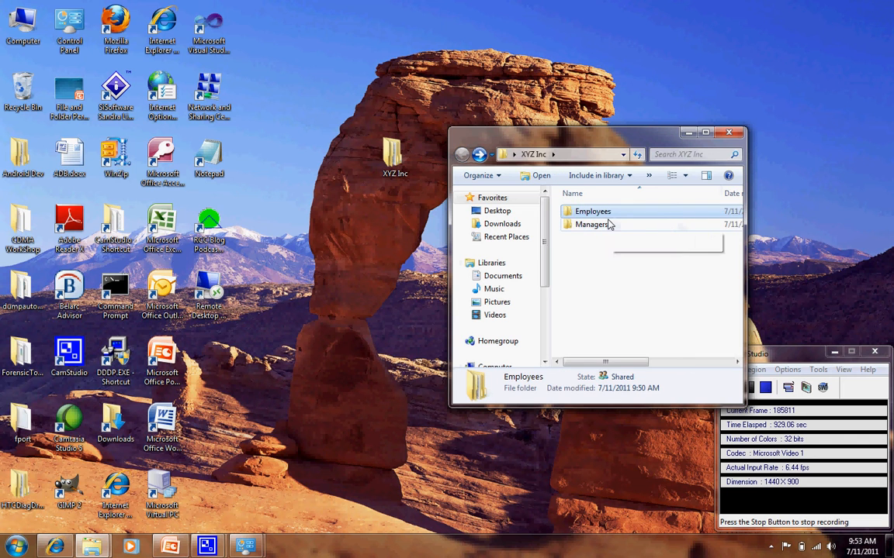
Open the security properties of the Managers folder and view the permissions of user Emp1.
{"action": "left_click", "coordinate": [604, 226]}
{"action": "right_click", "coordinate": [604, 226]}
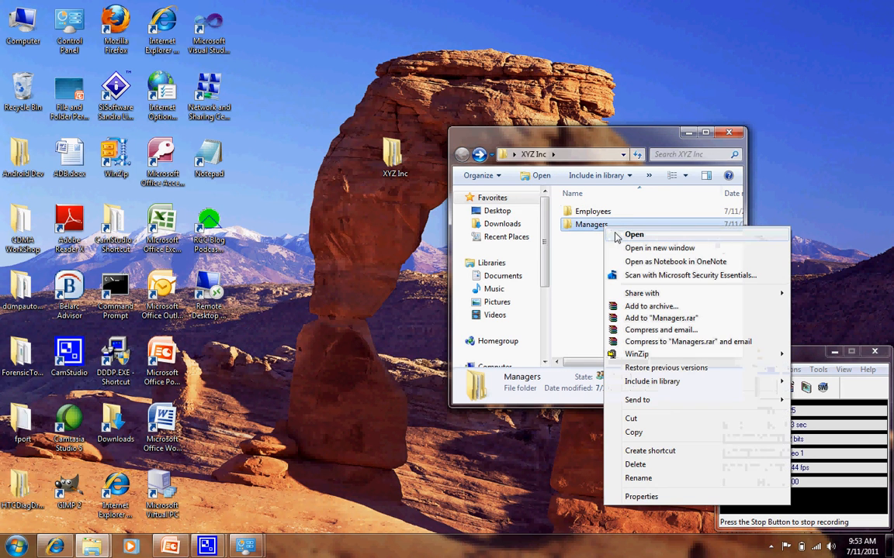
{"action": "left_click", "coordinate": [641, 497]}
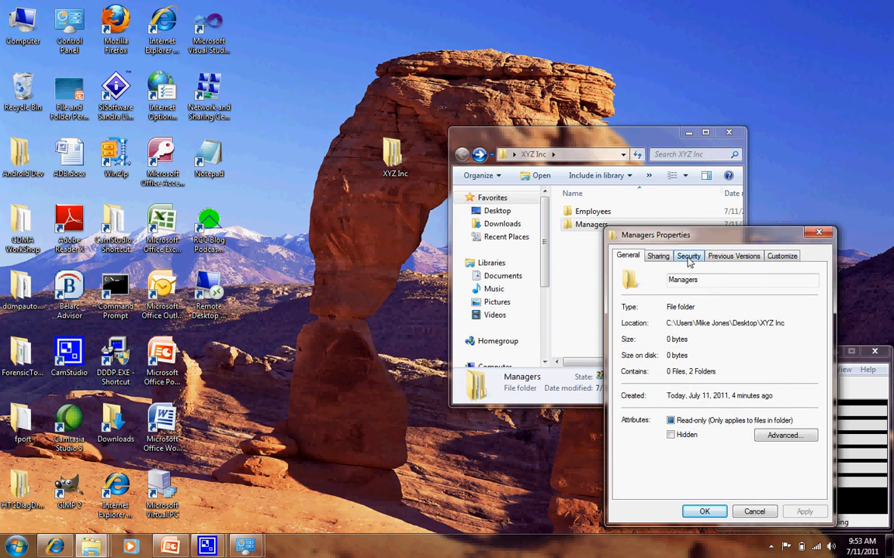
{"action": "left_click", "coordinate": [688, 258]}
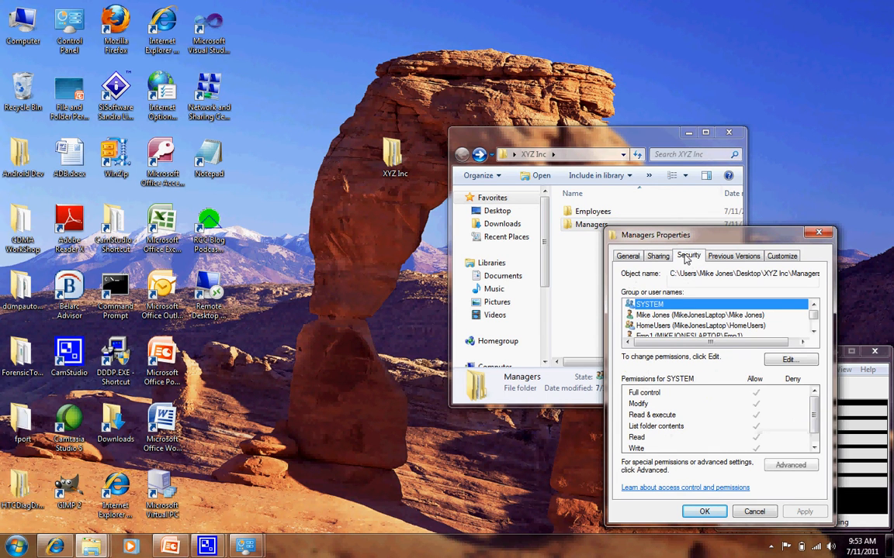
{"action": "left_click", "coordinate": [813, 332]}
{"action": "left_click", "coordinate": [814, 332]}
{"action": "left_click", "coordinate": [814, 332]}
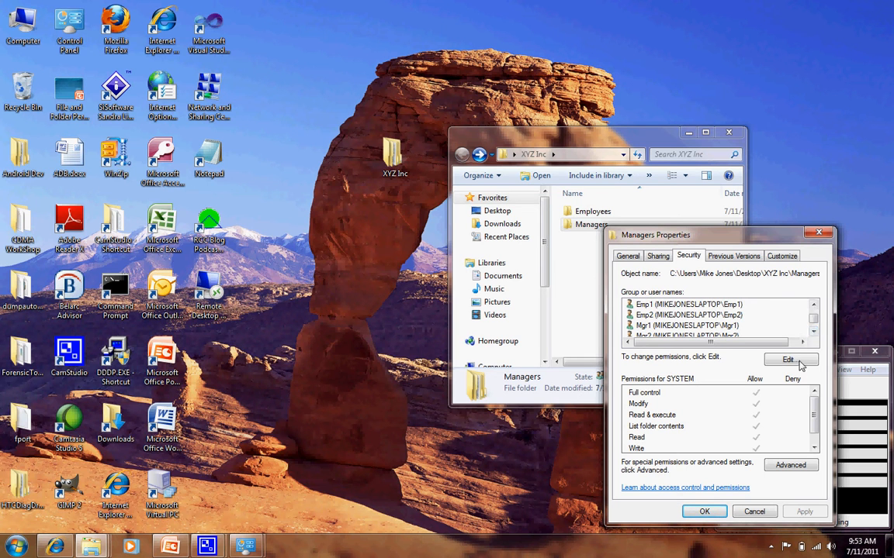
{"action": "left_click", "coordinate": [689, 306]}
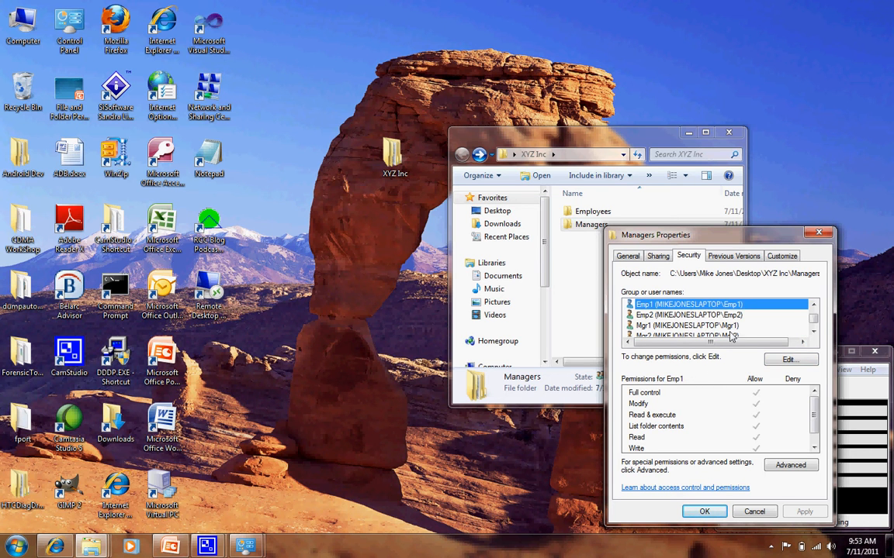
Deny user Emp1 Full control of the Managers folder, then apply the change and accept the deny entry.
{"action": "left_click", "coordinate": [790, 360]}
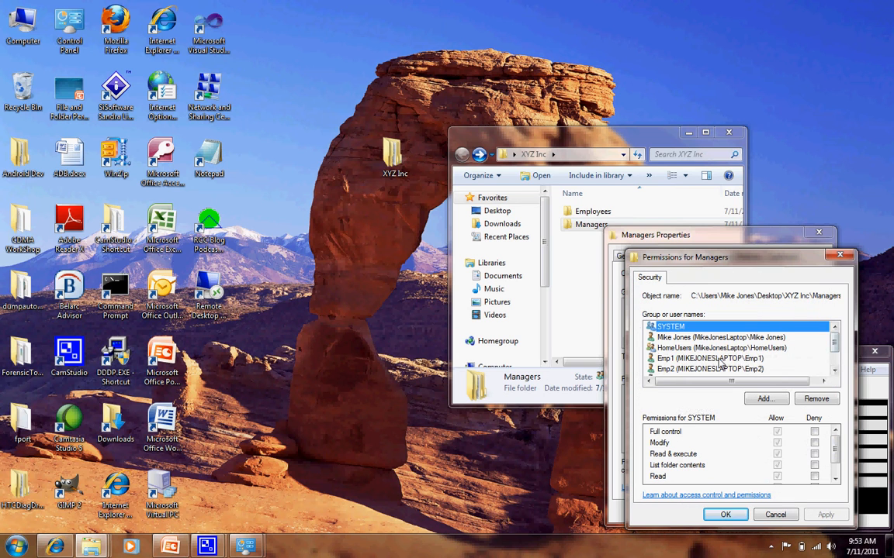
{"action": "left_click", "coordinate": [810, 359]}
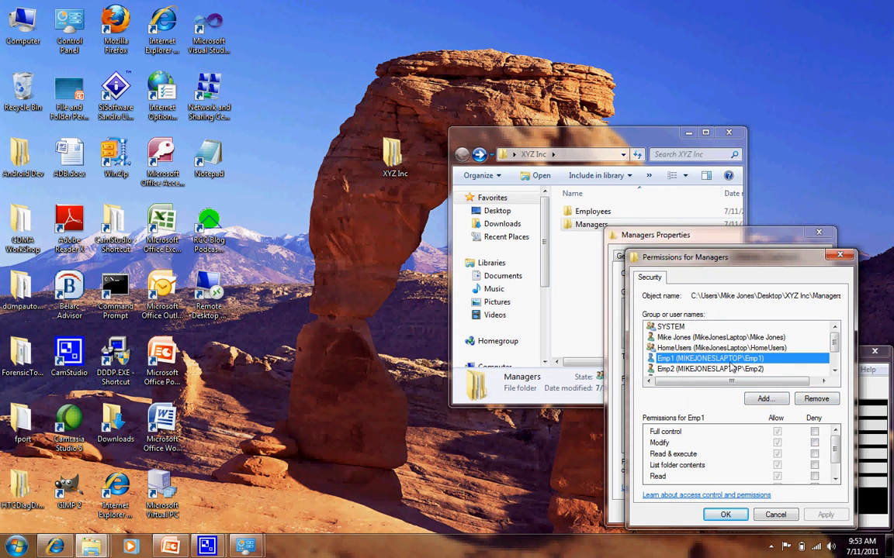
{"action": "left_click", "coordinate": [813, 432]}
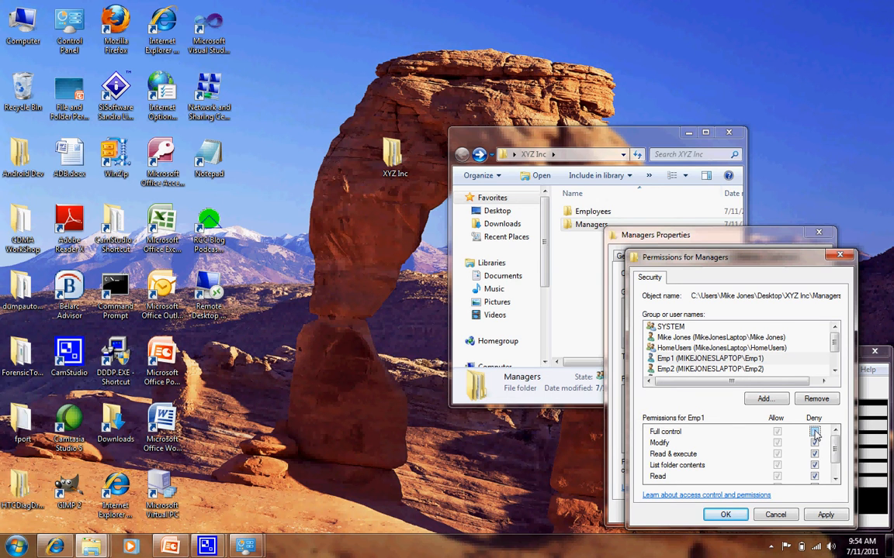
{"action": "mouse_move", "coordinate": [834, 450]}
{"action": "left_mouse_down"}
{"action": "mouse_move", "coordinate": [835, 463]}
{"action": "mouse_move", "coordinate": [835, 439]}
{"action": "left_mouse_up"}
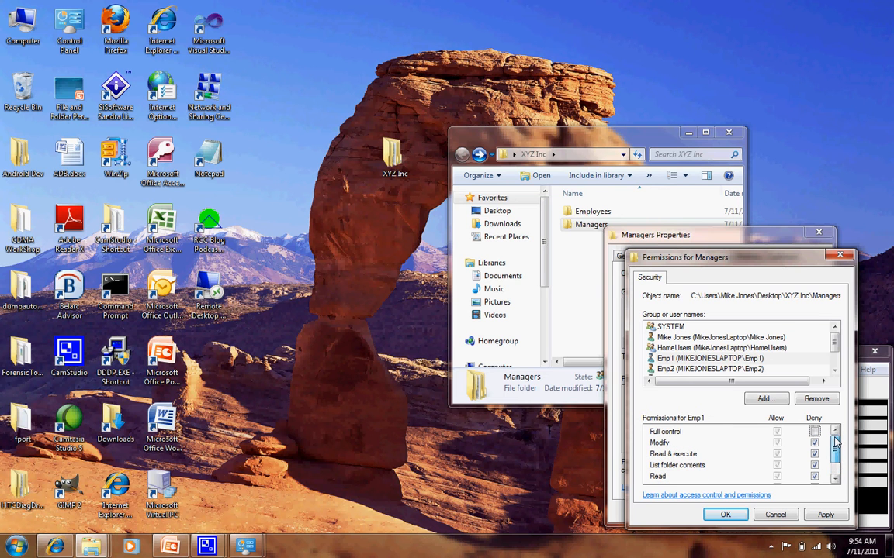
{"action": "left_click", "coordinate": [824, 515]}
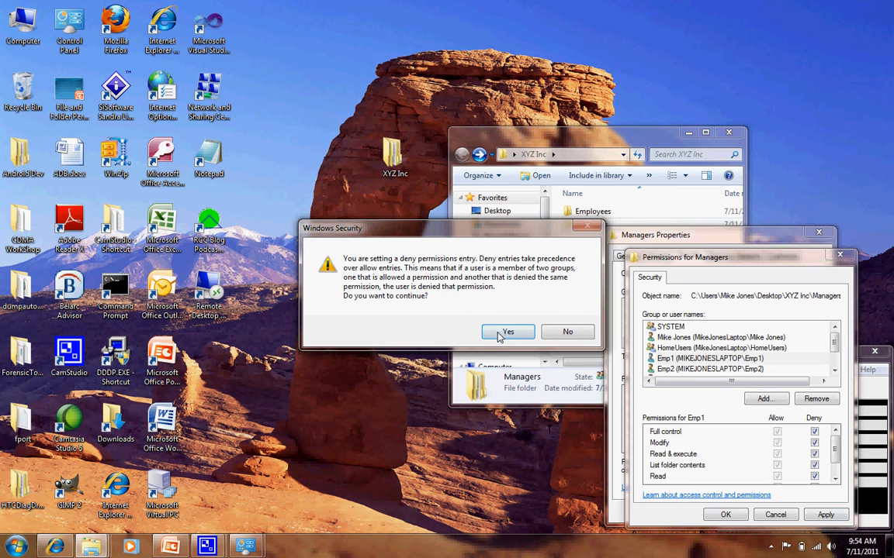
{"action": "left_click", "coordinate": [504, 332]}
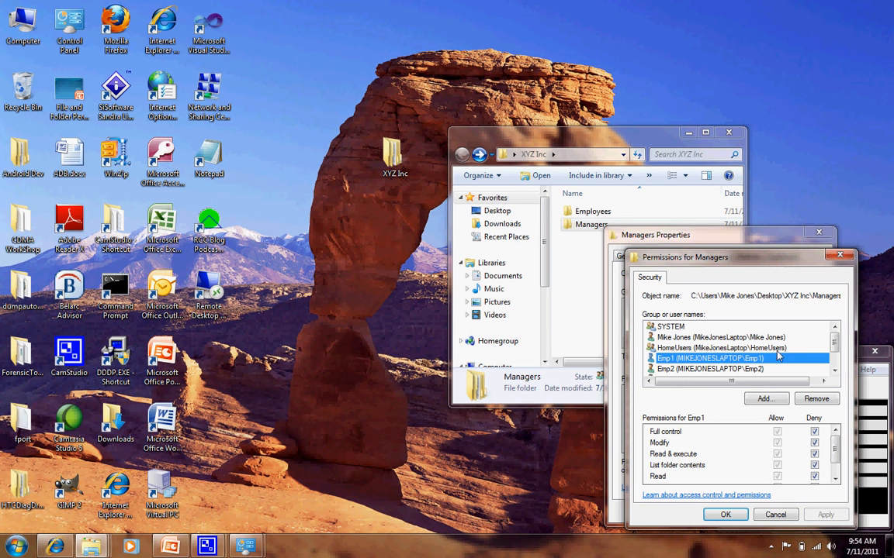
Deny user Emp2 Full control of the Managers folder, apply it and close the folder's permissions and properties.
{"action": "left_click", "coordinate": [738, 369]}
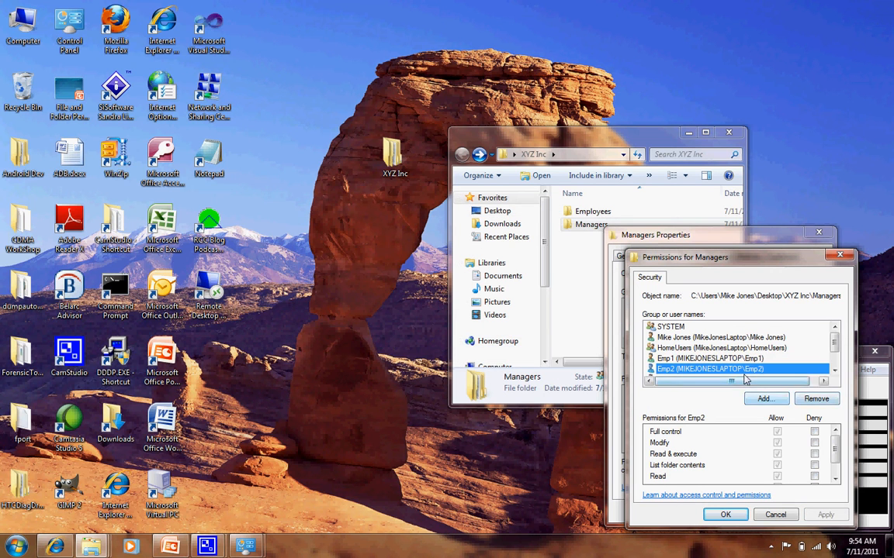
{"action": "left_click", "coordinate": [814, 432]}
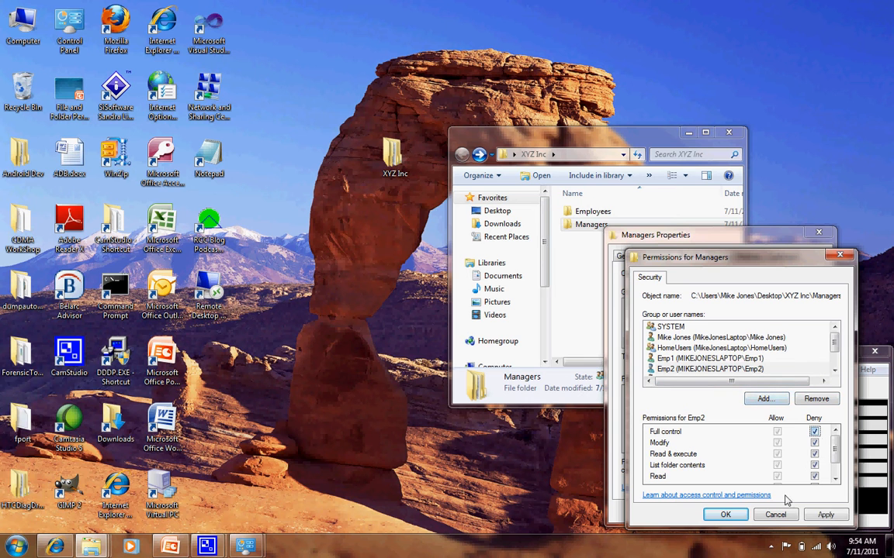
{"action": "left_click", "coordinate": [825, 515]}
{"action": "left_click", "coordinate": [725, 515]}
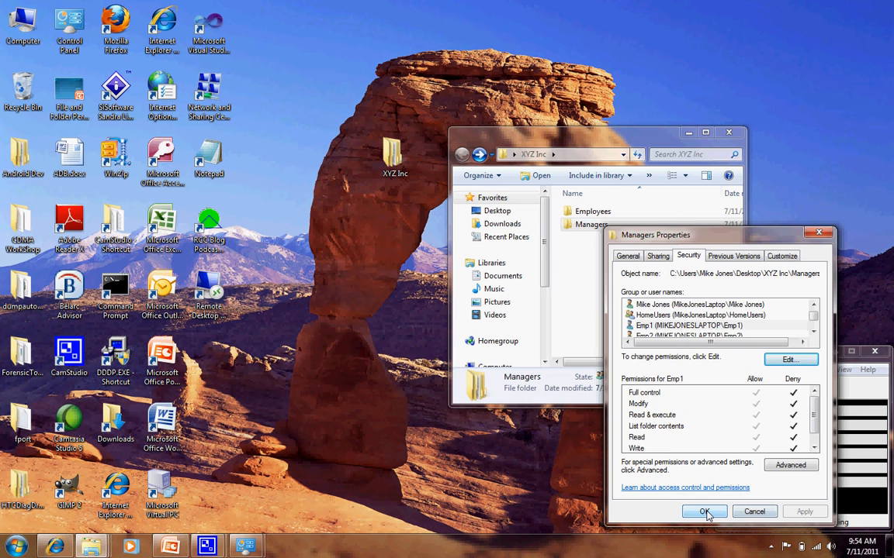
{"action": "left_click", "coordinate": [704, 513]}
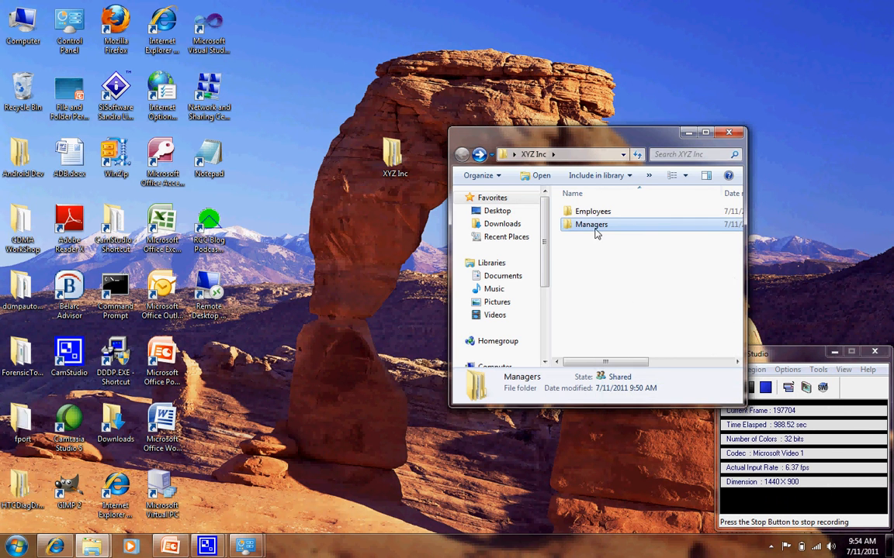
Look inside the Managers folder, and check the permissions of Emp1 and Emp2 in its security properties.
{"action": "double_click", "coordinate": [595, 226]}
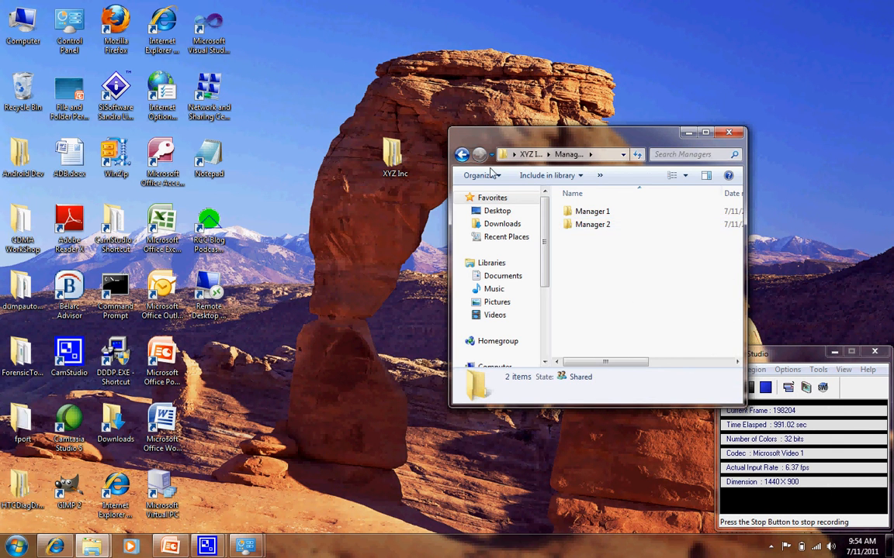
{"action": "left_click", "coordinate": [461, 155]}
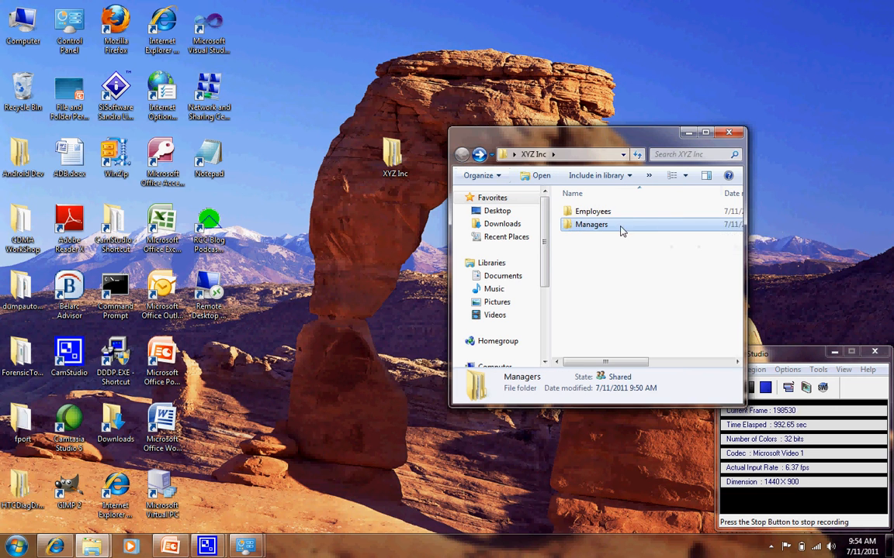
{"action": "right_click", "coordinate": [620, 227]}
{"action": "left_click", "coordinate": [698, 496]}
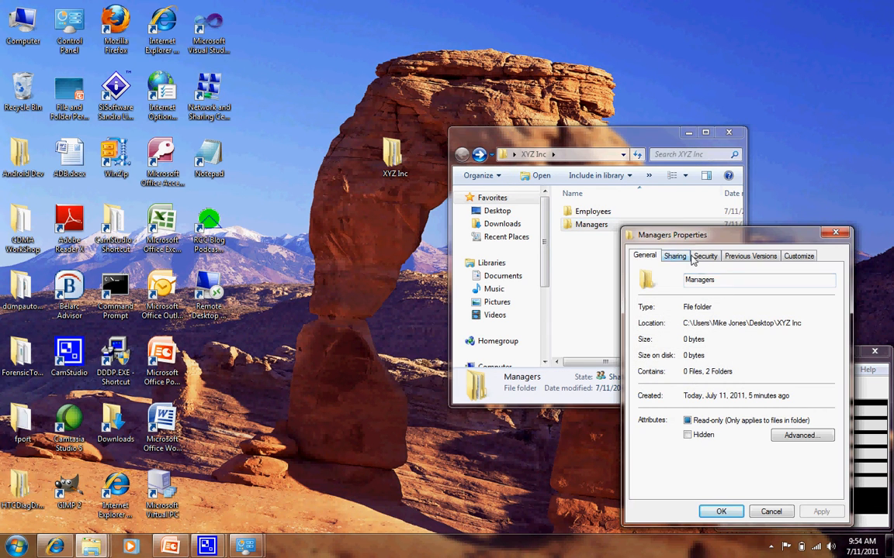
{"action": "left_click", "coordinate": [705, 257]}
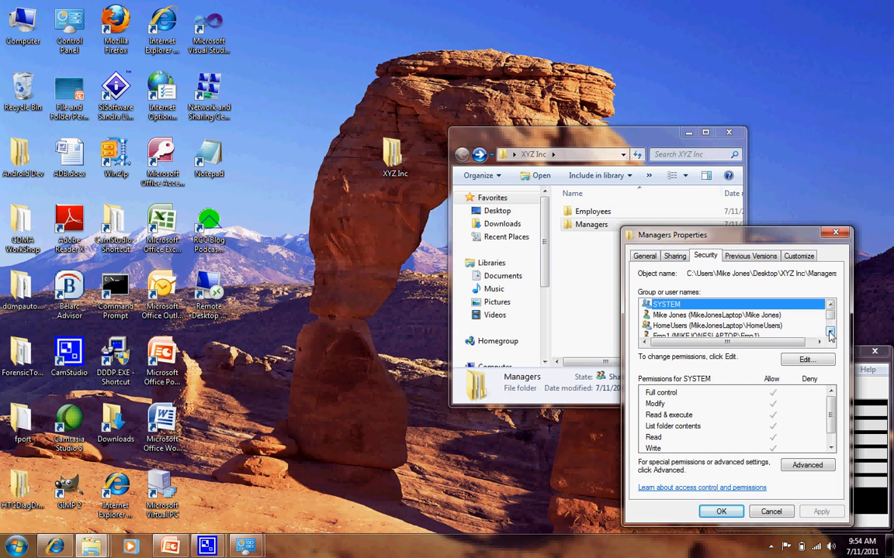
{"action": "scroll", "coordinate": [737, 318], "scroll_direction": "down", "scroll_amount": 1}
{"action": "left_click", "coordinate": [726, 327]}
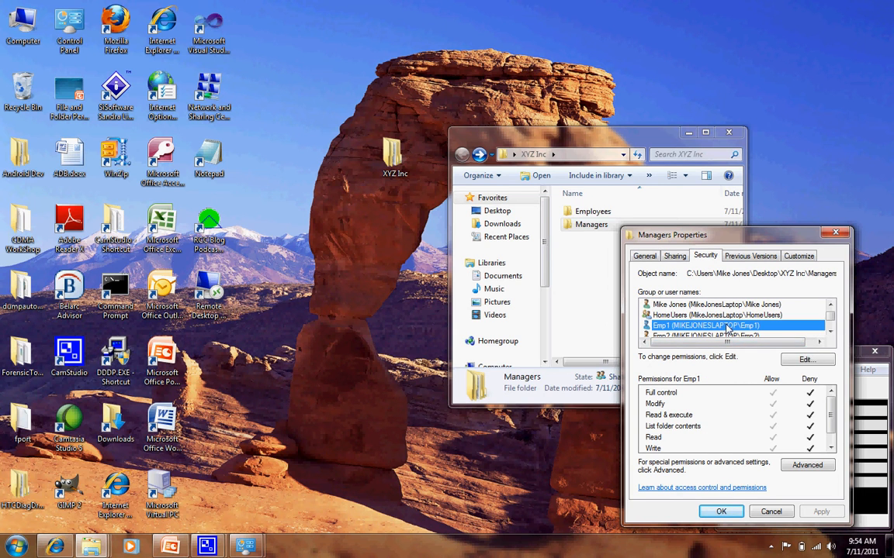
{"action": "left_click", "coordinate": [720, 337]}
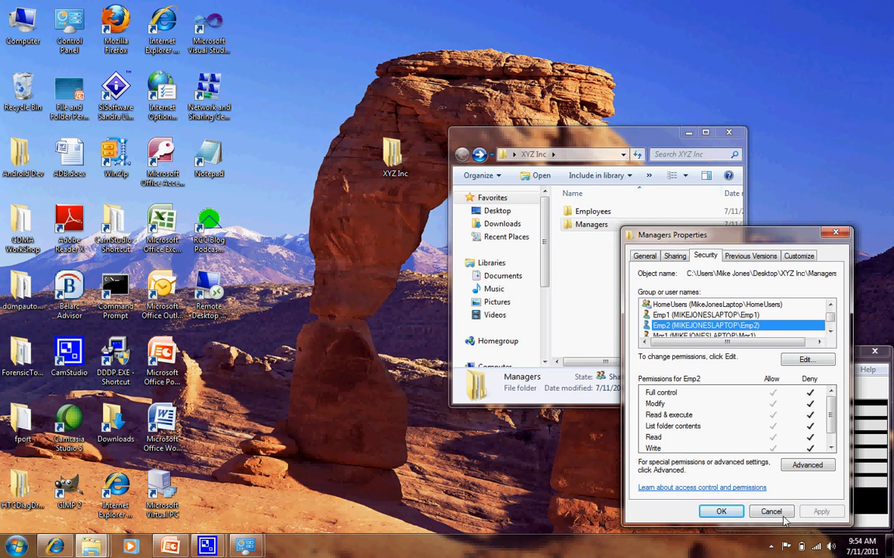
{"action": "left_click", "coordinate": [734, 517]}
Open the security properties of the Manager 1 folder inside Managers and select user Mgr2.
{"action": "double_click", "coordinate": [591, 225]}
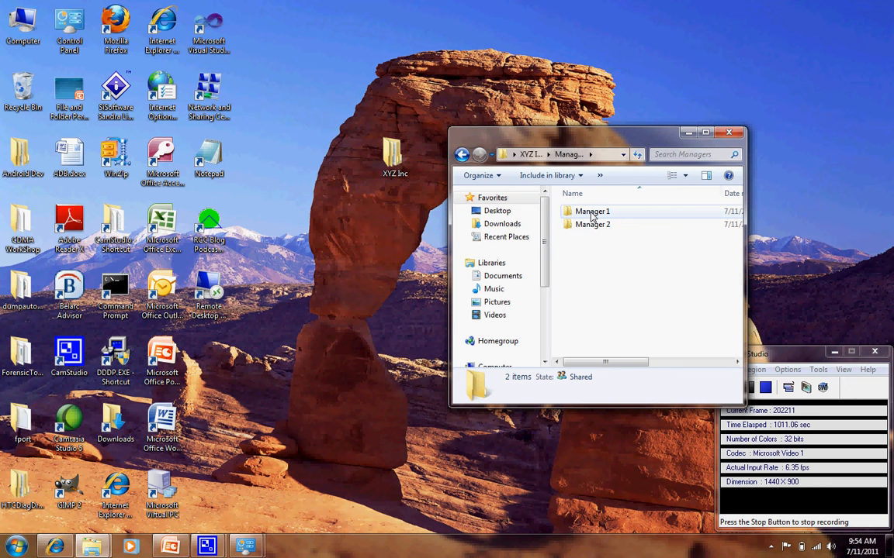
{"action": "left_click", "coordinate": [591, 213]}
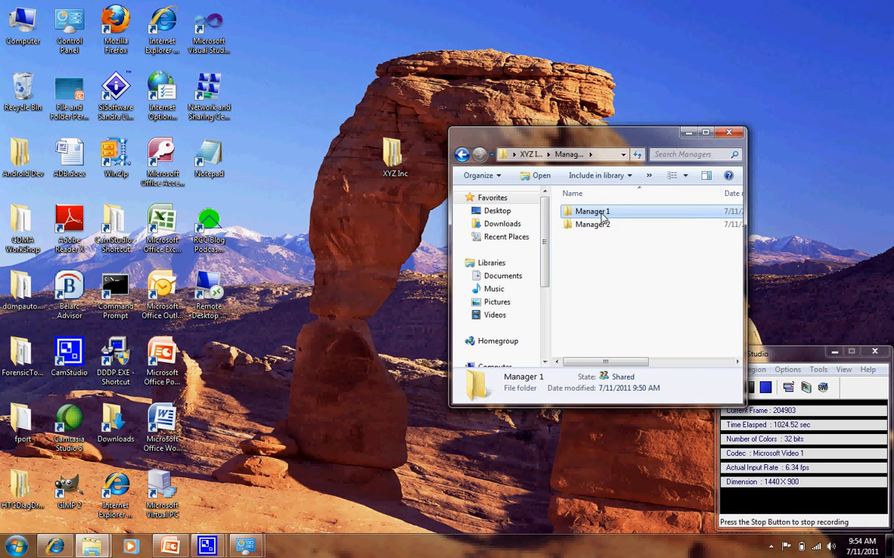
{"action": "right_click", "coordinate": [601, 214]}
{"action": "left_click", "coordinate": [583, 254]}
{"action": "left_click", "coordinate": [591, 210]}
{"action": "right_click", "coordinate": [591, 212]}
{"action": "left_click", "coordinate": [668, 479]}
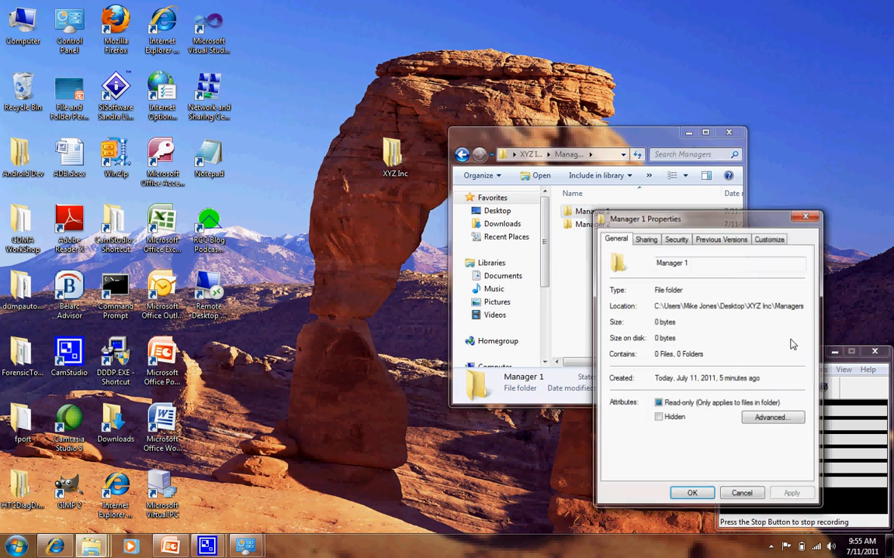
{"action": "left_click", "coordinate": [676, 239]}
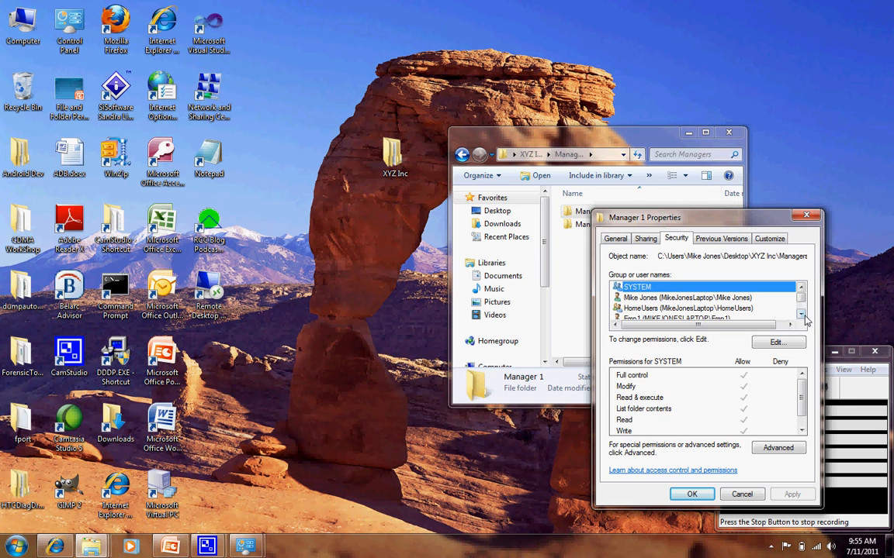
{"action": "scroll", "coordinate": [667, 324], "scroll_direction": "down", "scroll_amount": 4}
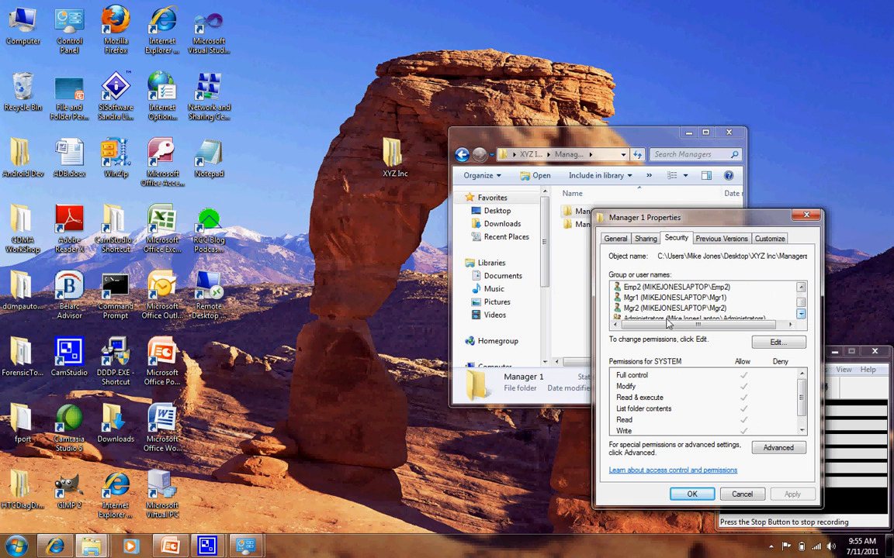
{"action": "left_click", "coordinate": [670, 309]}
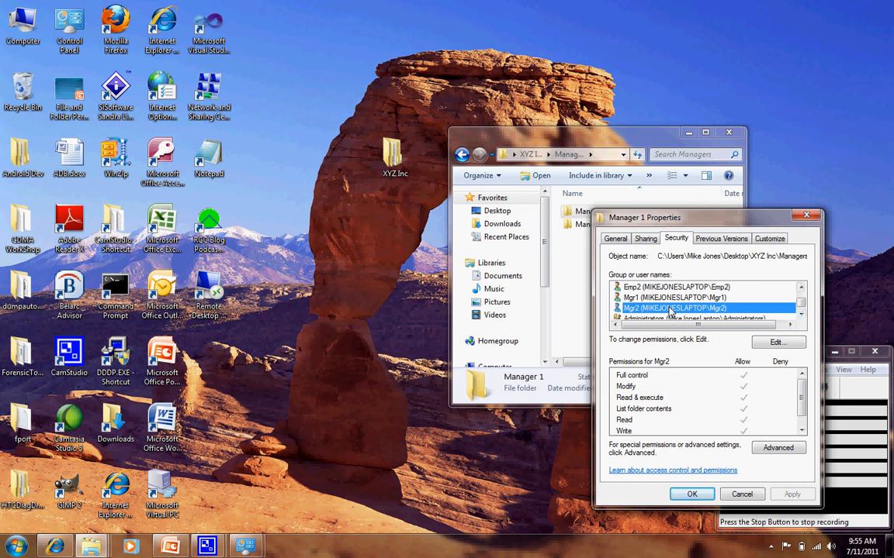
Deny user Mgr2 Full control of the Manager 1 folder, apply it and close the folder's permissions and properties.
{"action": "left_click", "coordinate": [776, 343]}
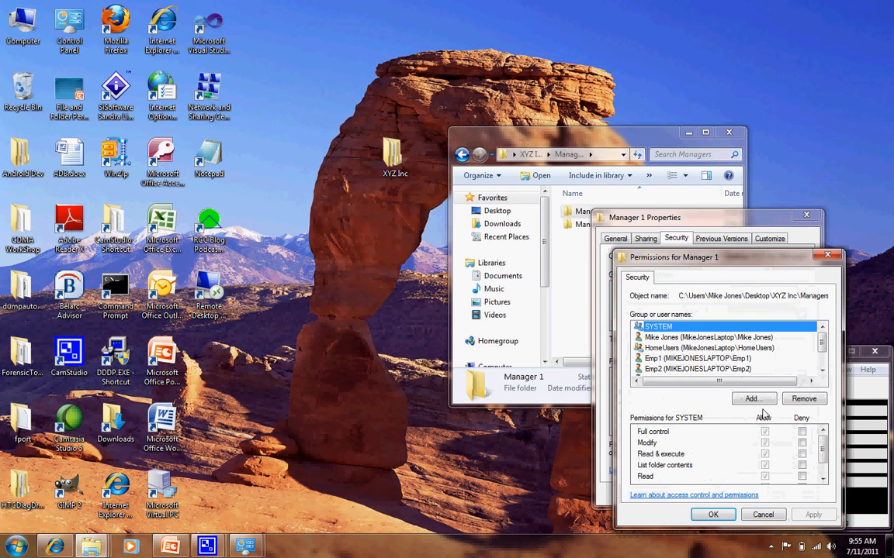
{"action": "left_click", "coordinate": [822, 371]}
{"action": "left_click", "coordinate": [822, 371]}
{"action": "left_click", "coordinate": [822, 371]}
{"action": "left_click", "coordinate": [745, 358]}
{"action": "left_click", "coordinate": [801, 431]}
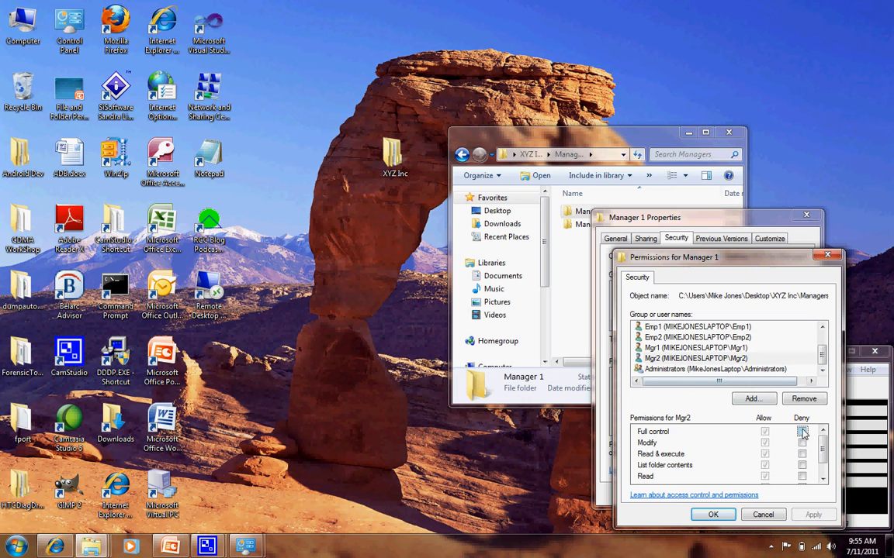
{"action": "left_click", "coordinate": [813, 518]}
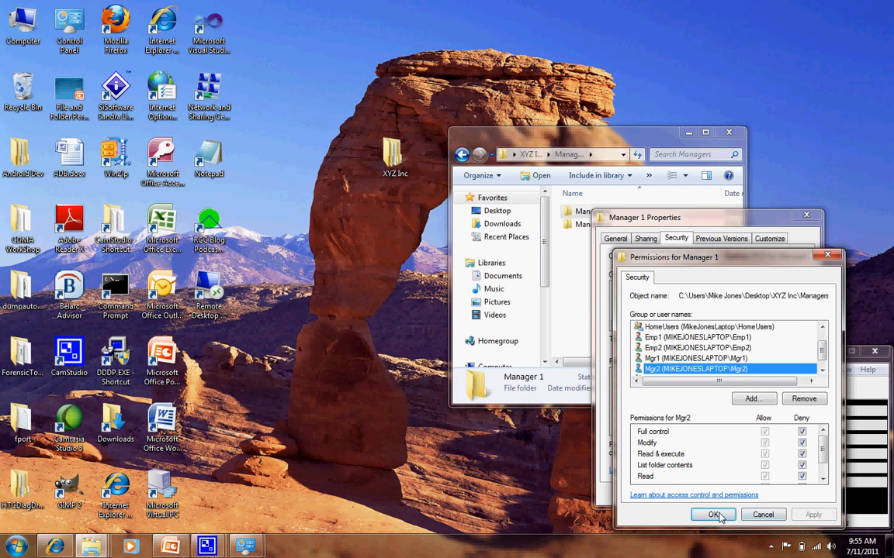
{"action": "left_click", "coordinate": [713, 514]}
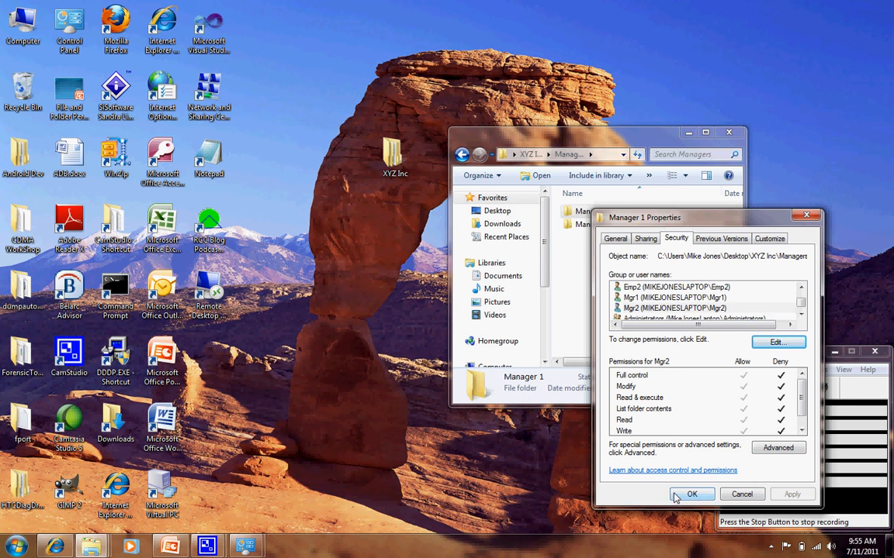
{"action": "left_click", "coordinate": [688, 495]}
Open the security properties of the Manager 2 folder inside Managers.
{"action": "left_click", "coordinate": [598, 224]}
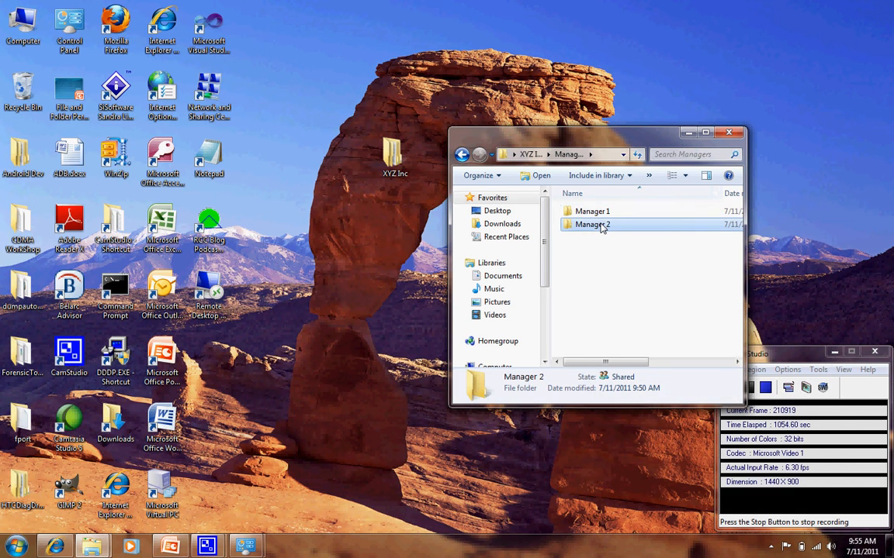
{"action": "right_click", "coordinate": [602, 227]}
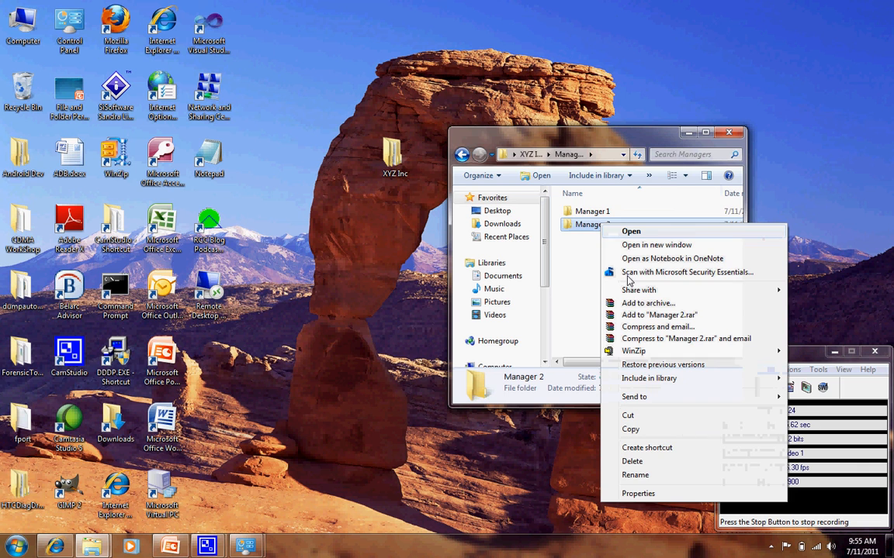
{"action": "left_click", "coordinate": [684, 495]}
{"action": "left_click", "coordinate": [686, 253]}
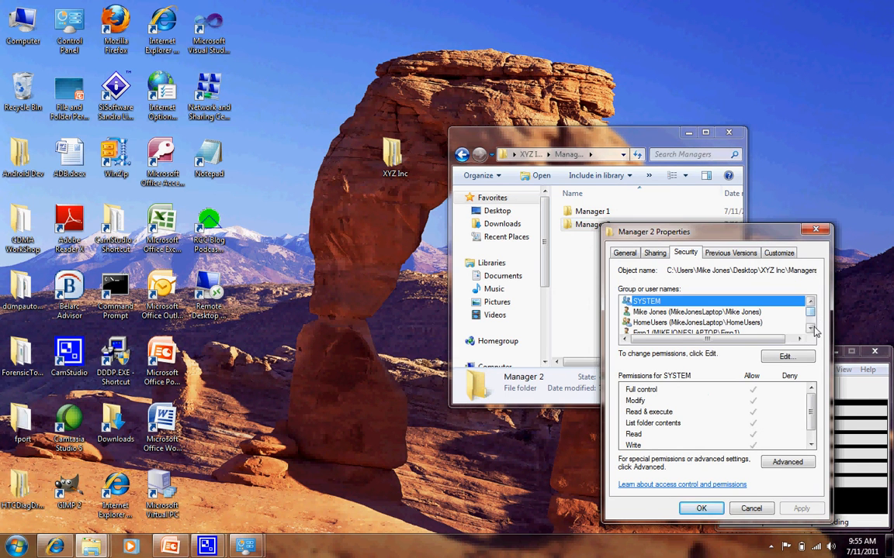
Deny user Mgr1 Full control of the Manager 2 folder, apply the change and close the permissions editor.
{"action": "left_click", "coordinate": [786, 356]}
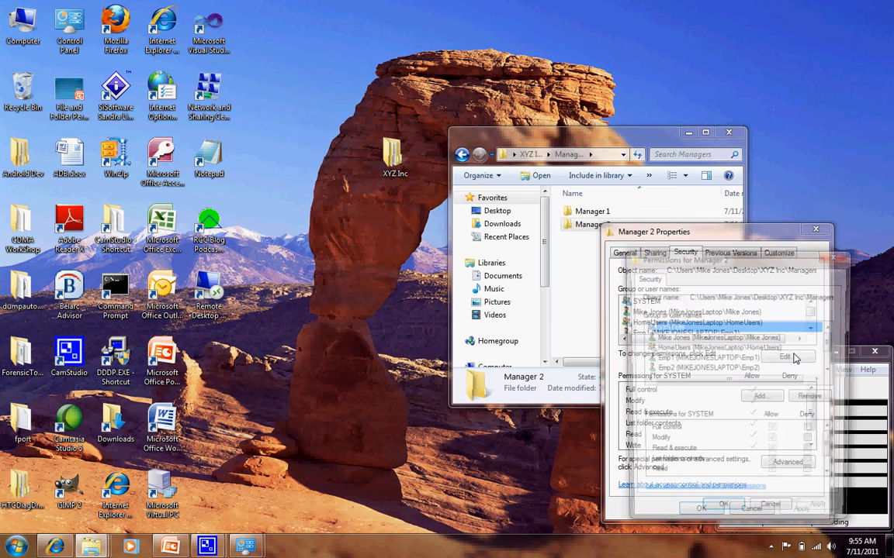
{"action": "scroll", "coordinate": [747, 335], "scroll_direction": "down", "scroll_amount": 2}
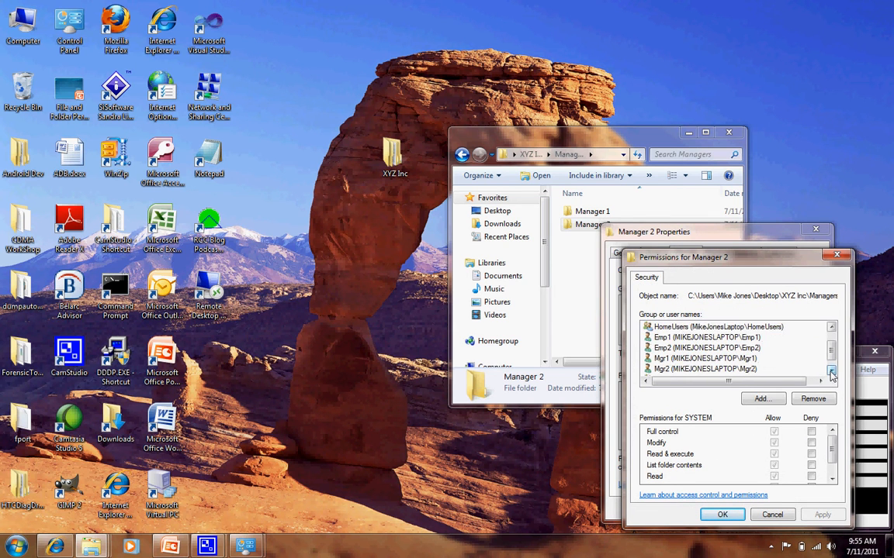
{"action": "left_click", "coordinate": [731, 359]}
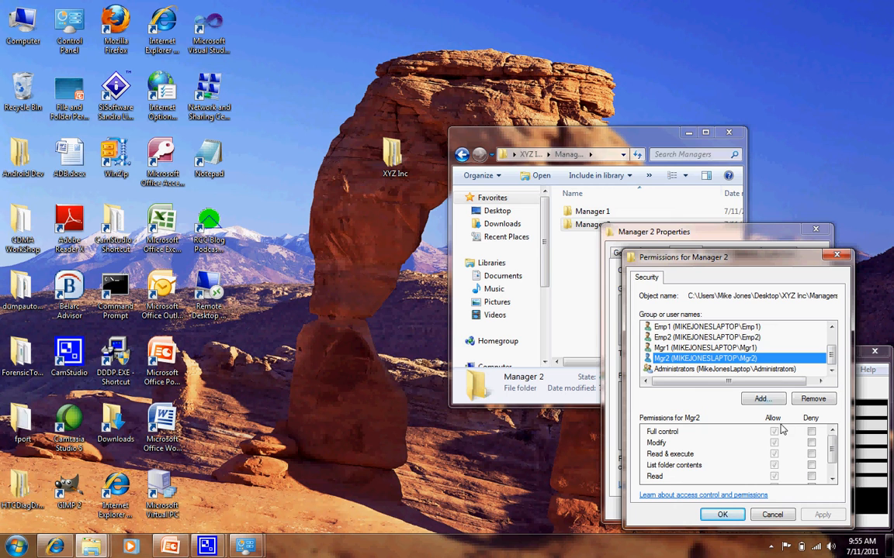
{"action": "left_click", "coordinate": [698, 349]}
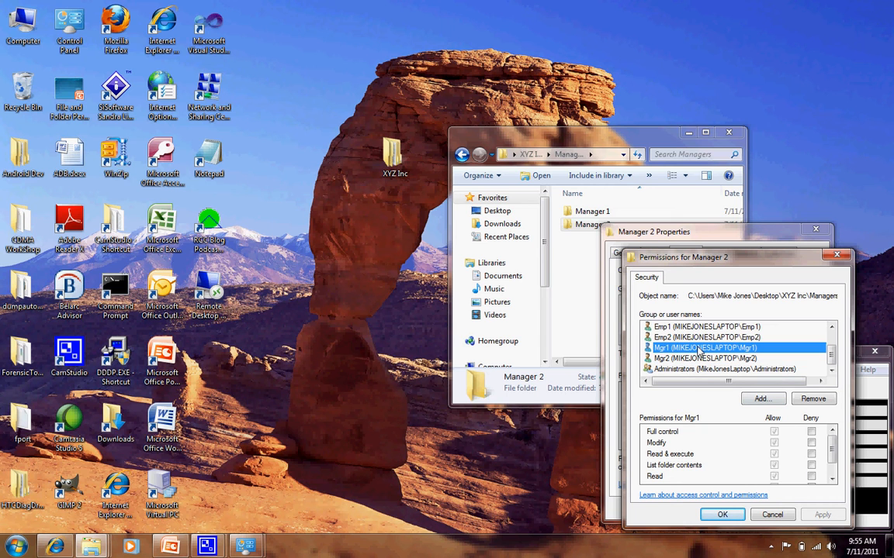
{"action": "left_click", "coordinate": [810, 433]}
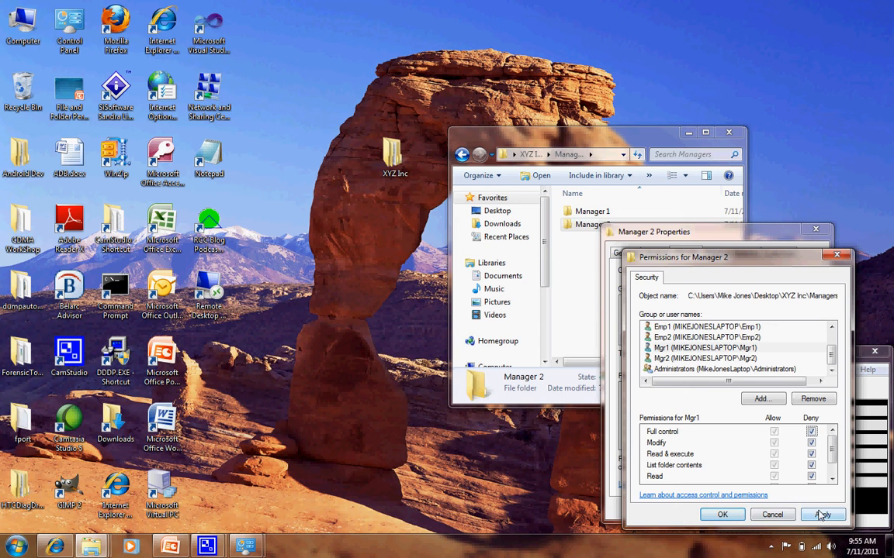
{"action": "left_click", "coordinate": [820, 515]}
{"action": "left_click", "coordinate": [722, 515]}
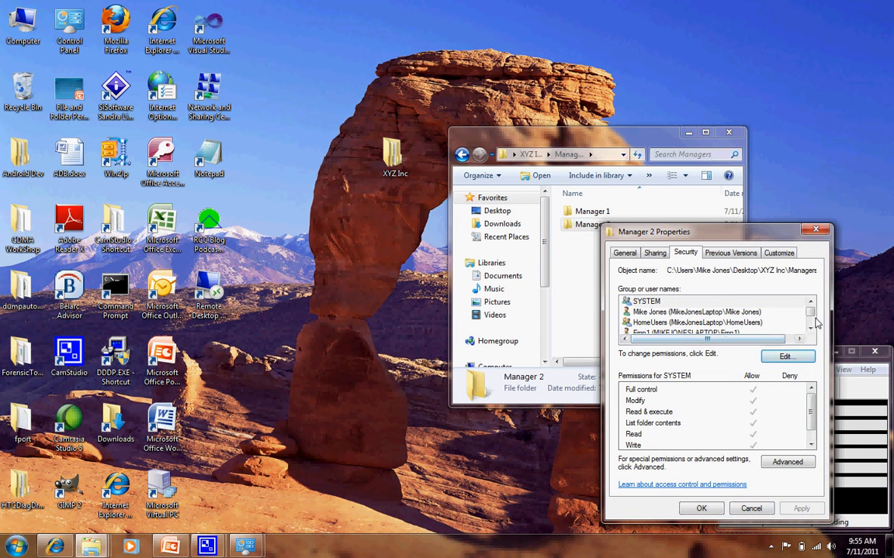
Check the permissions of Emp2 and Emp1 on the Manager 2 folder, and return to the XYZ Inc folder with the properties closed.
{"action": "left_click_drag", "start_coordinate": [810, 311], "coordinate": [812, 324]}
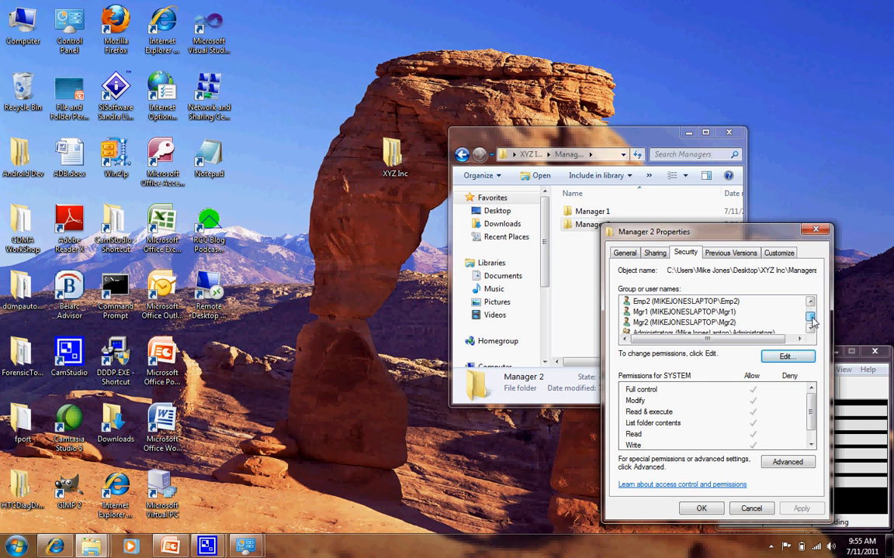
{"action": "left_click", "coordinate": [701, 304]}
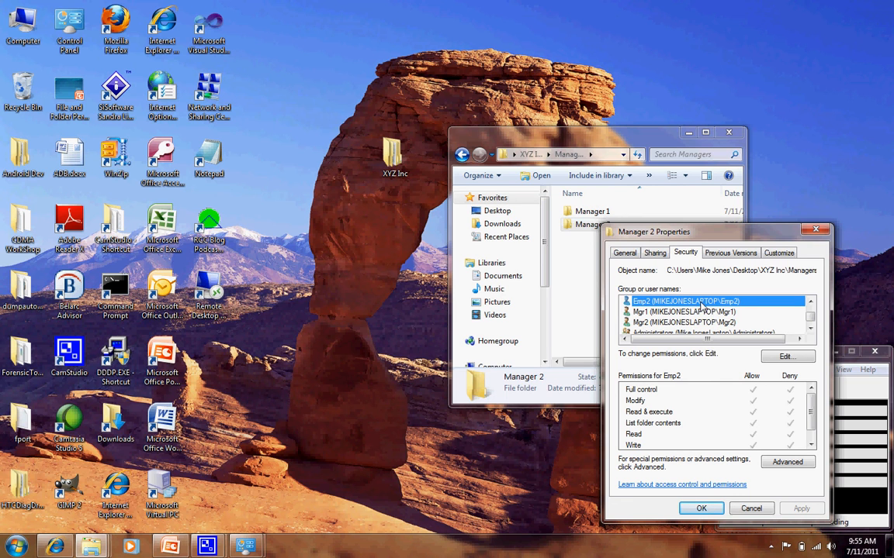
{"action": "left_click", "coordinate": [809, 301]}
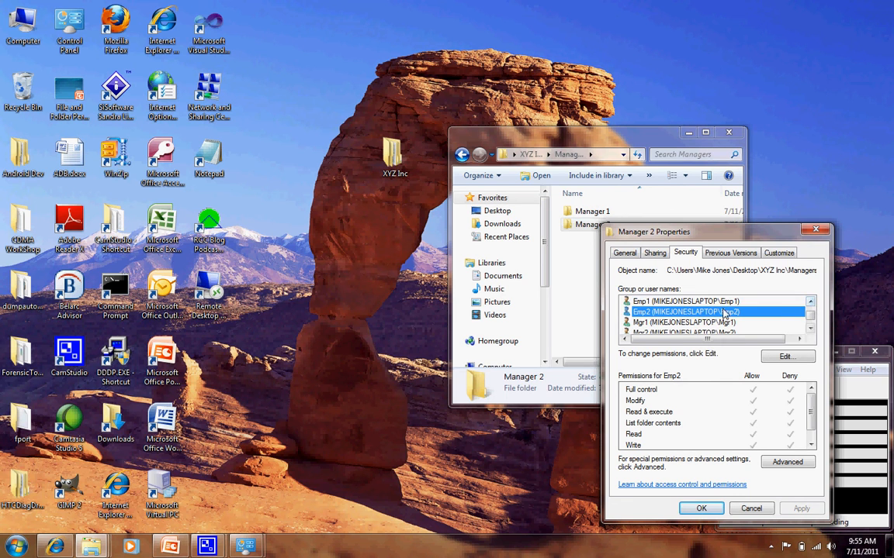
{"action": "key", "text": "Up"}
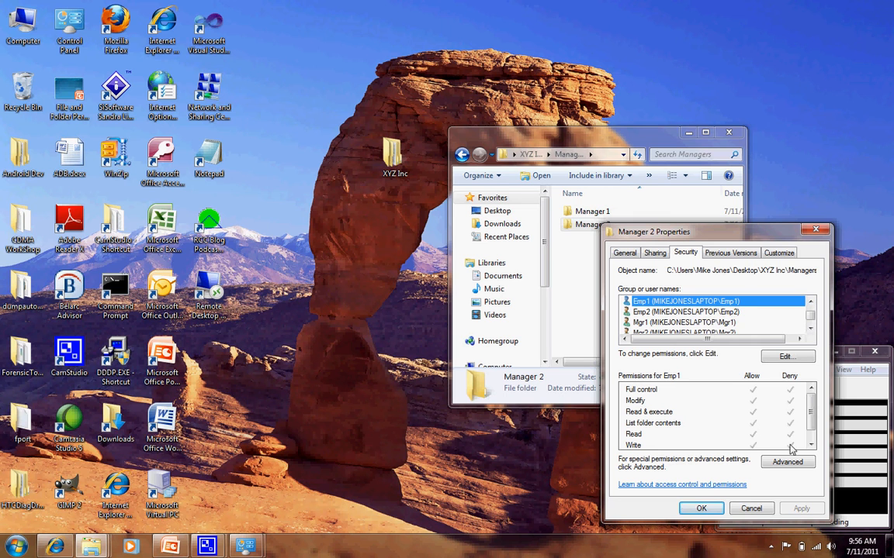
{"action": "key", "text": "Down"}
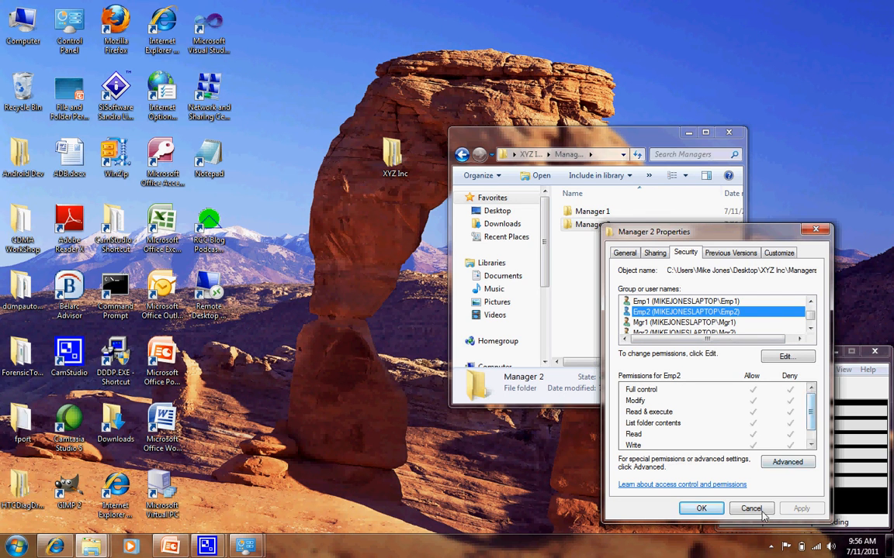
{"action": "left_click", "coordinate": [696, 508]}
{"action": "left_click", "coordinate": [644, 271]}
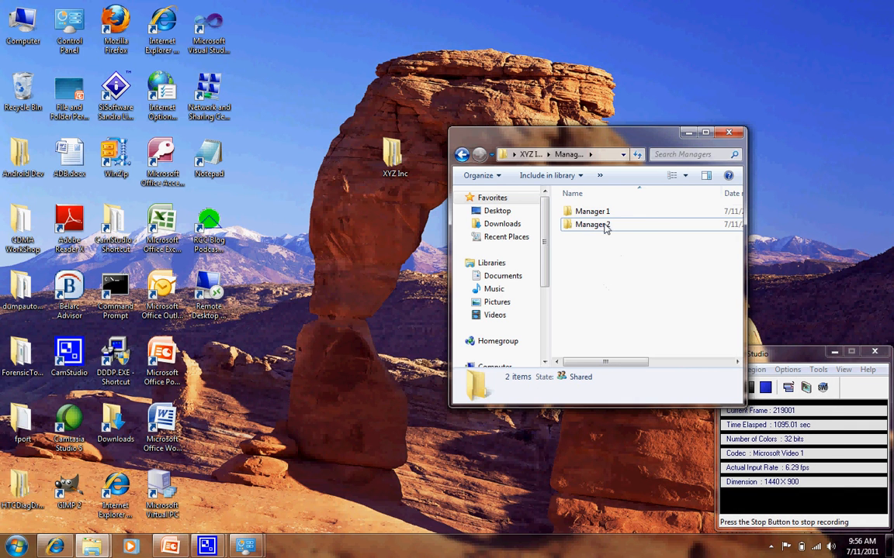
{"action": "left_click", "coordinate": [461, 155]}
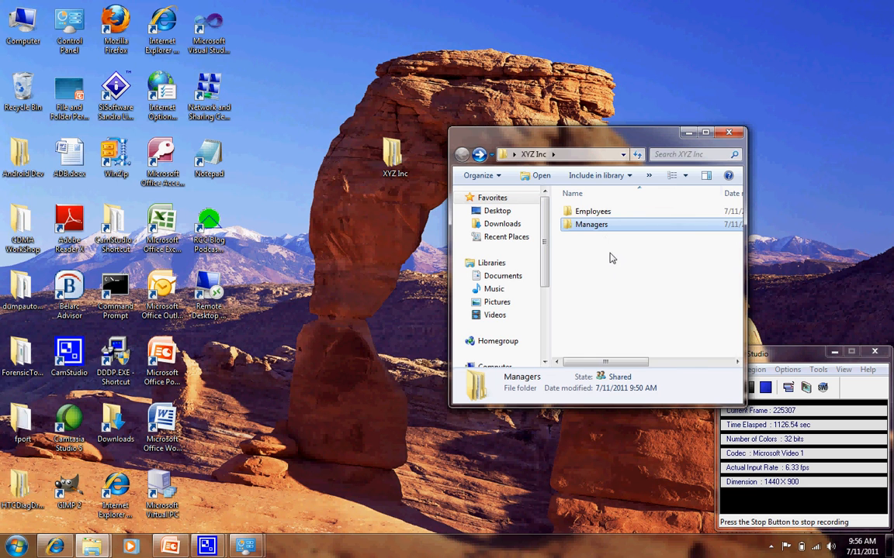
Look inside the Employees folder, review the users listed in its security properties, and close them.
{"action": "left_click", "coordinate": [610, 258]}
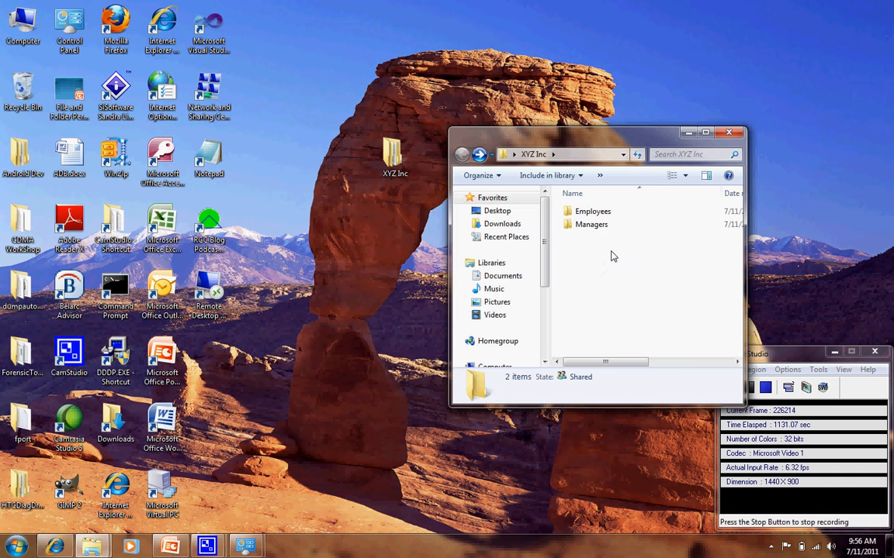
{"action": "mouse_move", "coordinate": [600, 216]}
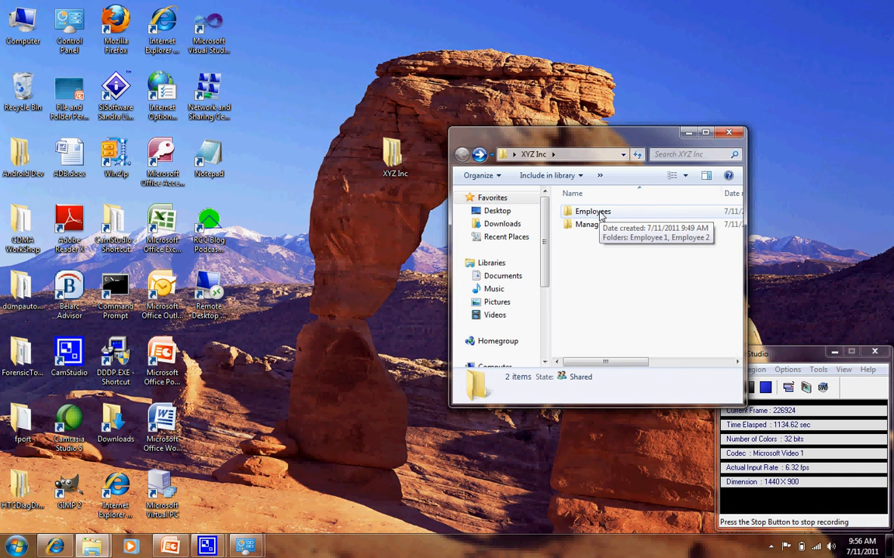
{"action": "double_click", "coordinate": [593, 211]}
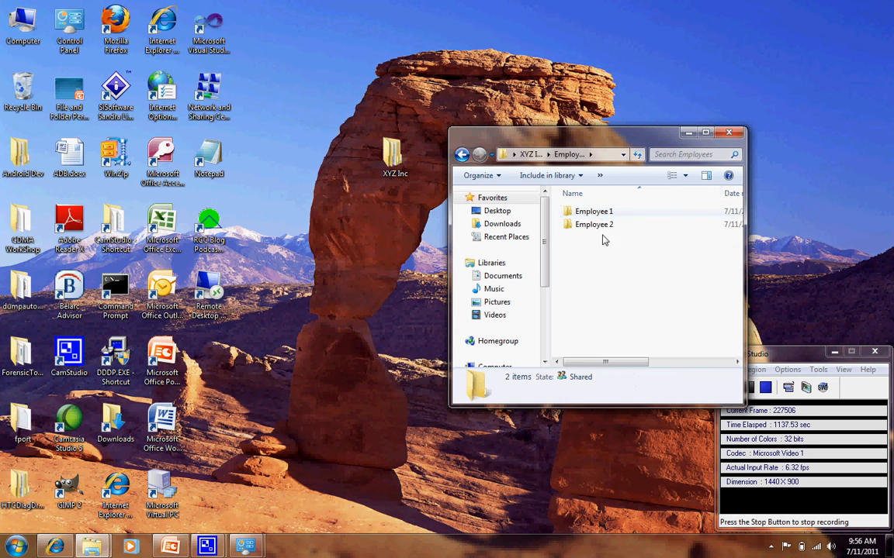
{"action": "left_click", "coordinate": [461, 155]}
{"action": "right_click", "coordinate": [586, 214]}
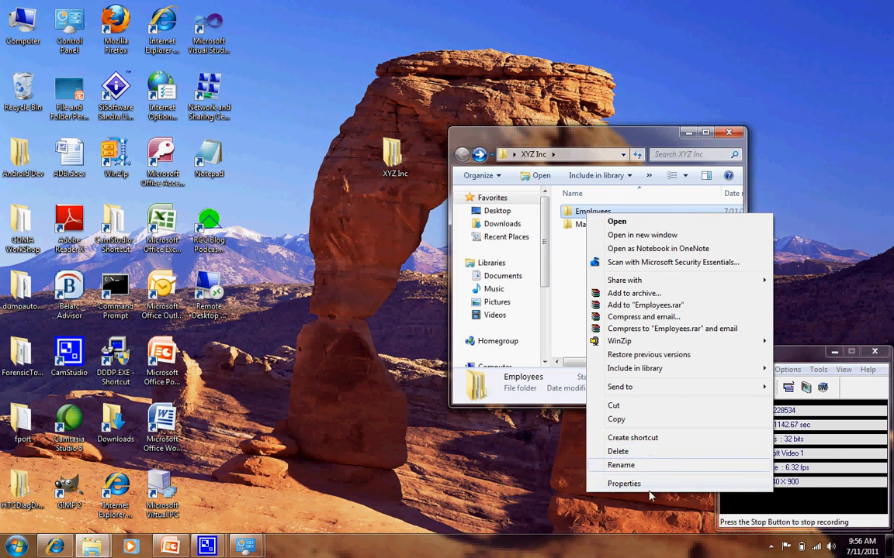
{"action": "left_click", "coordinate": [625, 484]}
{"action": "left_click", "coordinate": [671, 243]}
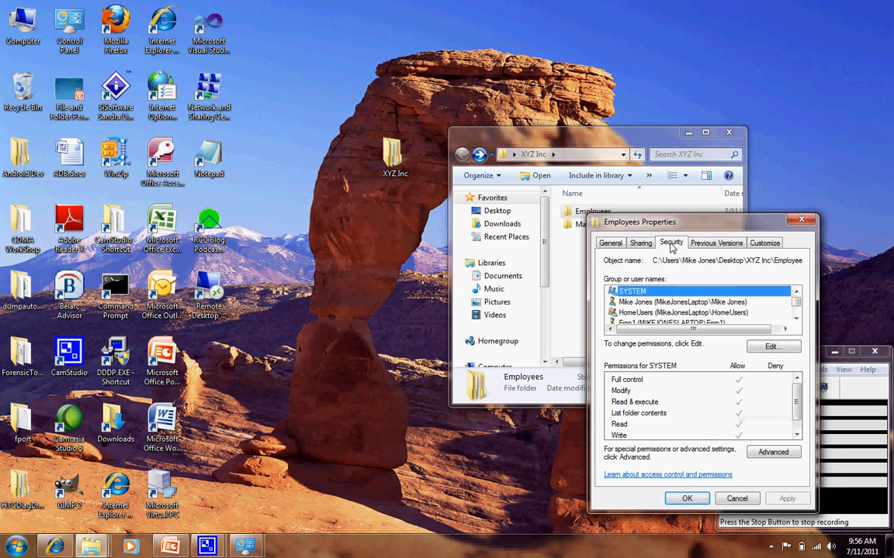
{"action": "left_click", "coordinate": [796, 319]}
{"action": "left_click", "coordinate": [795, 318]}
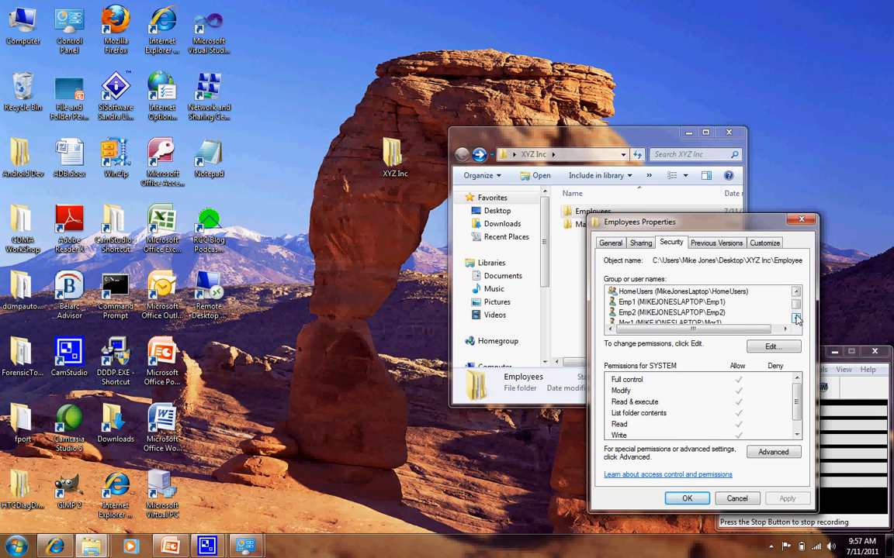
{"action": "left_click", "coordinate": [795, 319]}
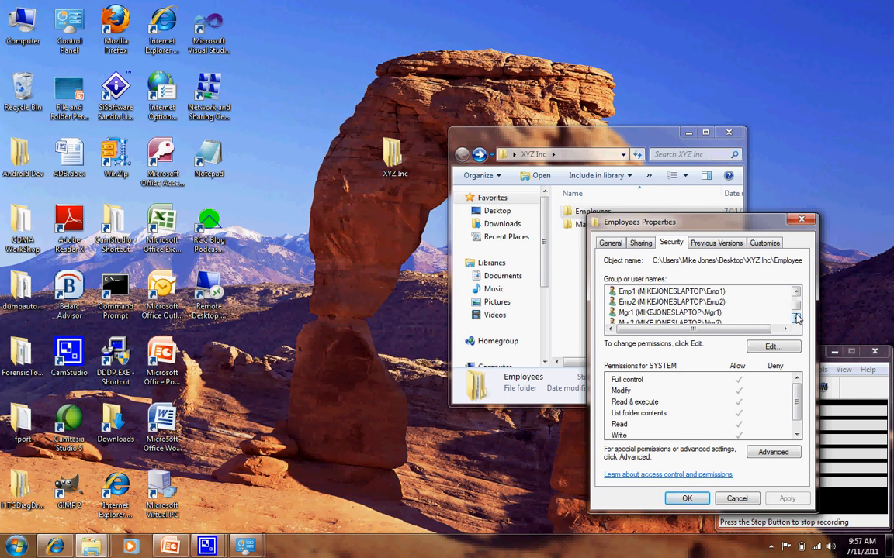
{"action": "left_click", "coordinate": [795, 318]}
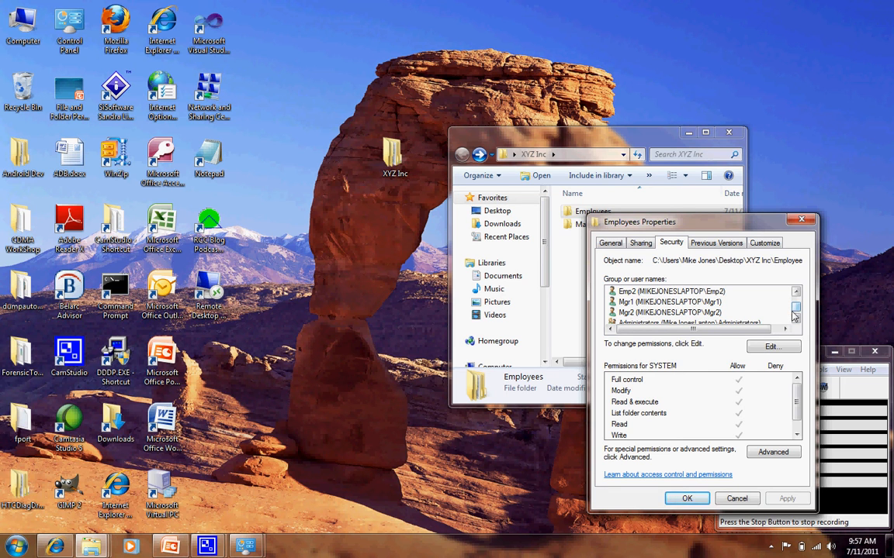
{"action": "left_click", "coordinate": [702, 495]}
Look inside the Employee 1 folder within Employees, and open that folder's permissions for editing.
{"action": "double_click", "coordinate": [609, 215]}
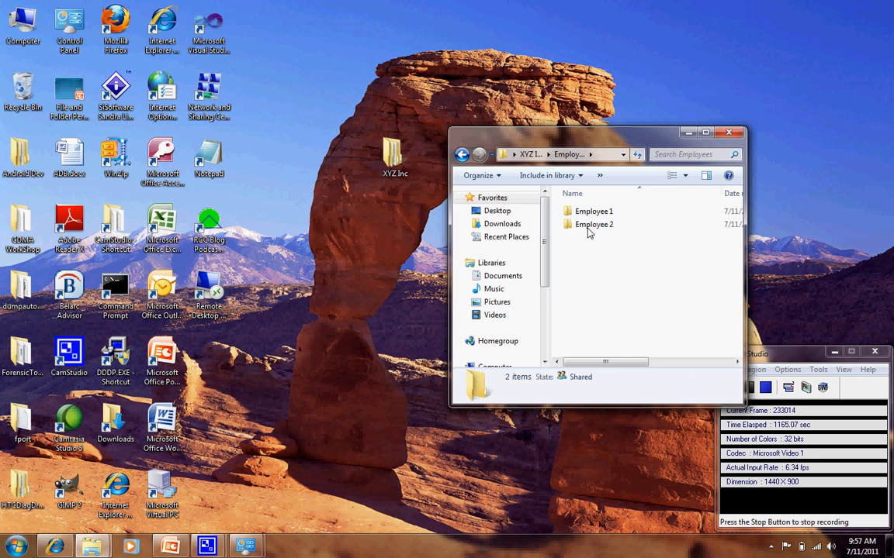
{"action": "left_click", "coordinate": [609, 214]}
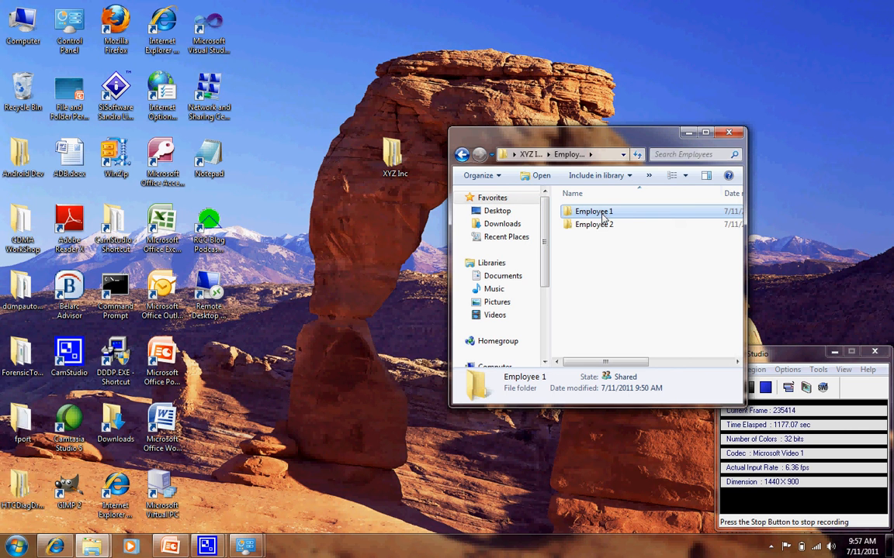
{"action": "double_click", "coordinate": [602, 218]}
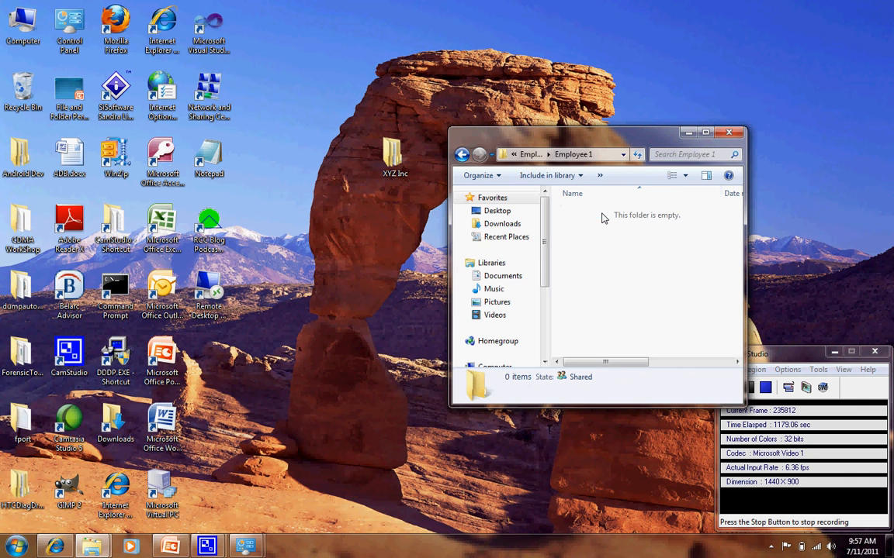
{"action": "left_click", "coordinate": [462, 155]}
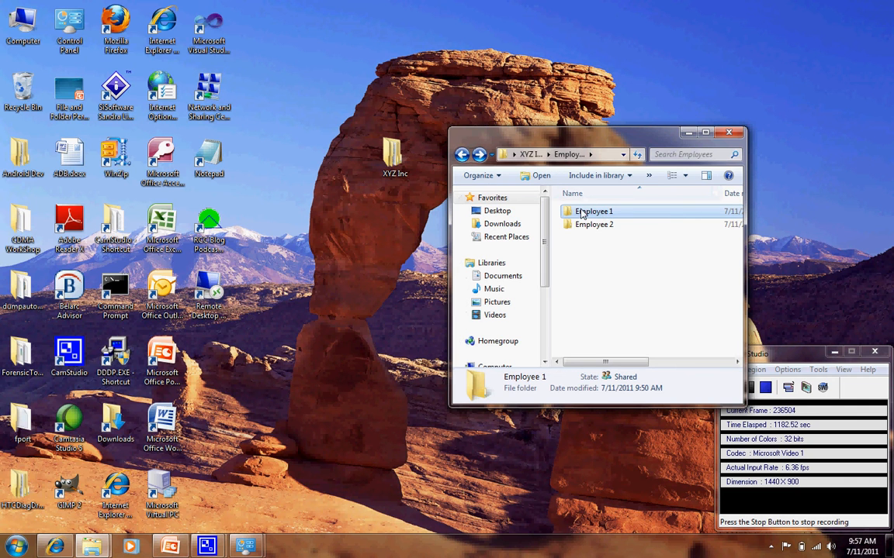
{"action": "right_click", "coordinate": [582, 216]}
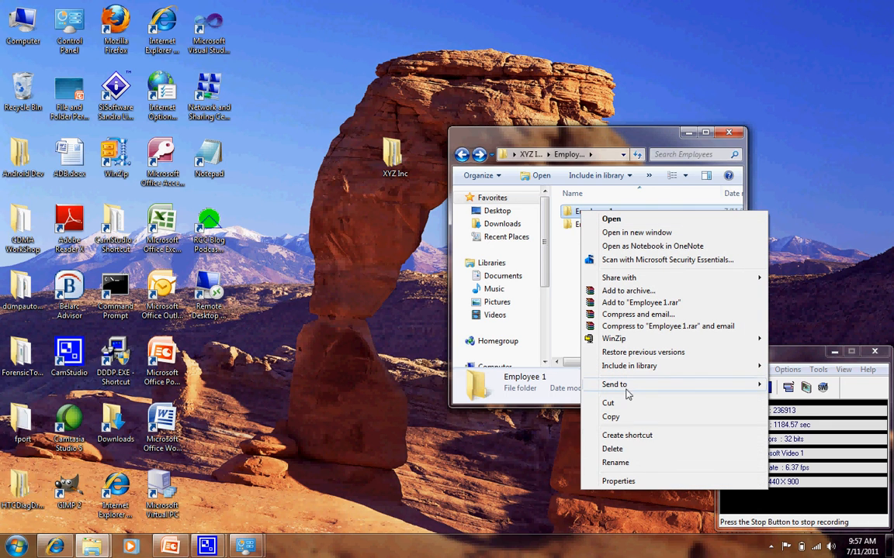
{"action": "left_click", "coordinate": [612, 481]}
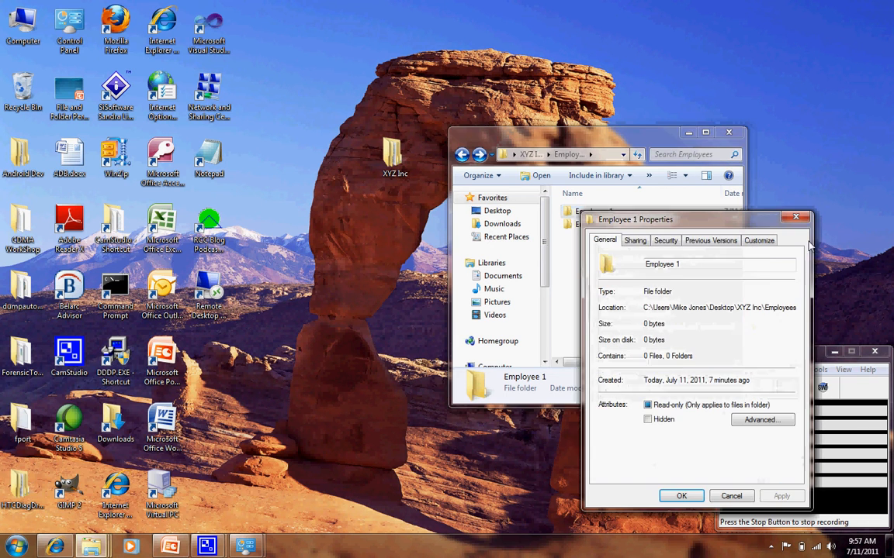
{"action": "left_click", "coordinate": [665, 242]}
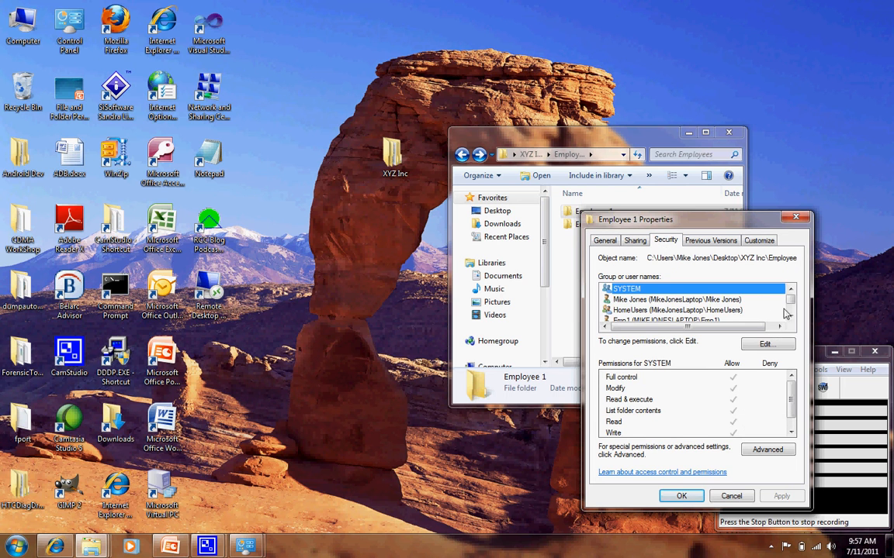
{"action": "left_click", "coordinate": [766, 343]}
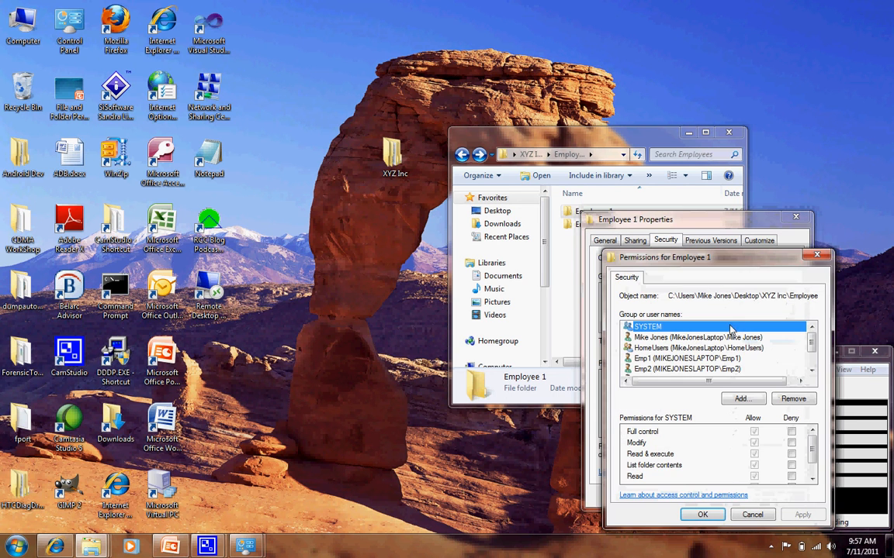
Deny user Emp2 Full control of the Employee 1 folder, apply it and close the folder's permissions and properties.
{"action": "left_click_drag", "start_coordinate": [811, 344], "coordinate": [812, 355]}
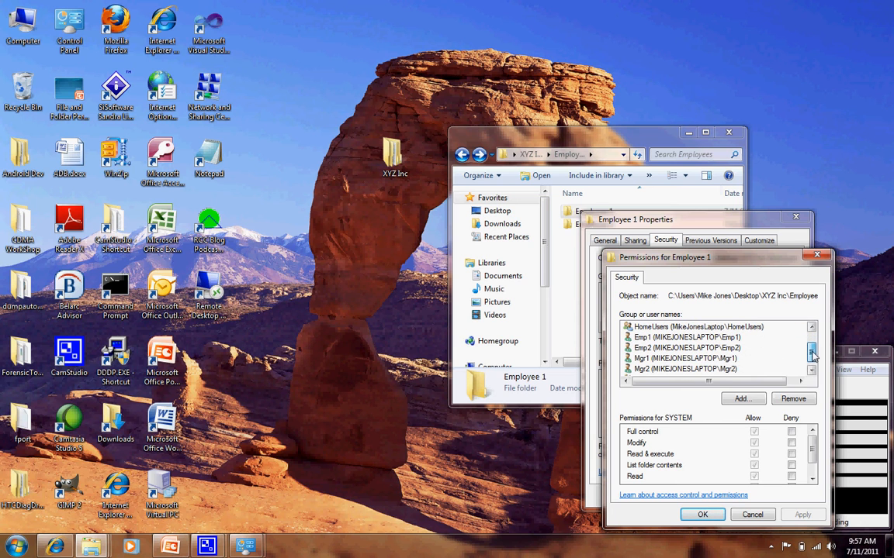
{"action": "left_click", "coordinate": [679, 371]}
{"action": "left_click", "coordinate": [687, 359]}
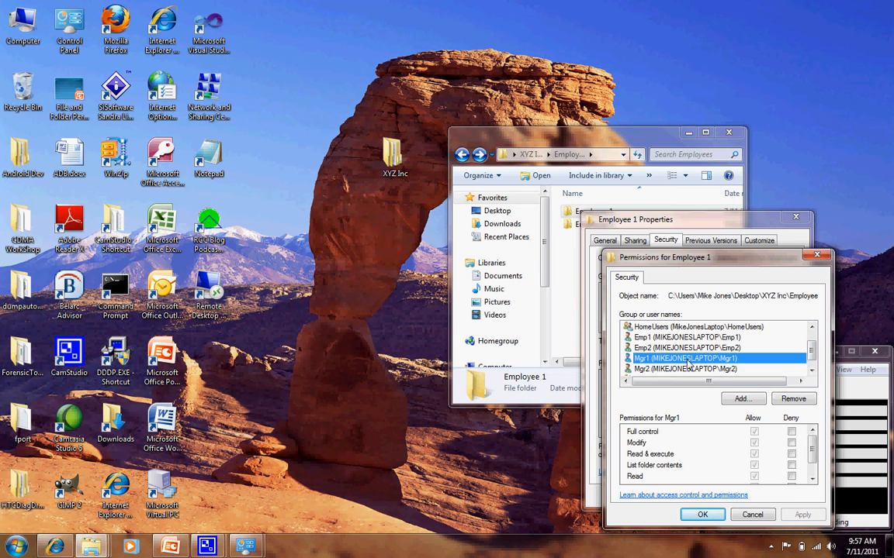
{"action": "left_click", "coordinate": [682, 348]}
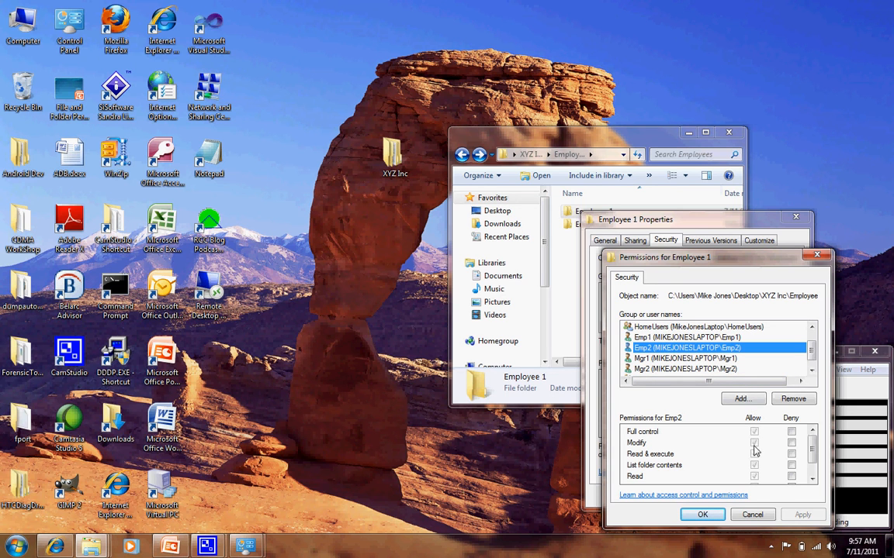
{"action": "left_click", "coordinate": [791, 433]}
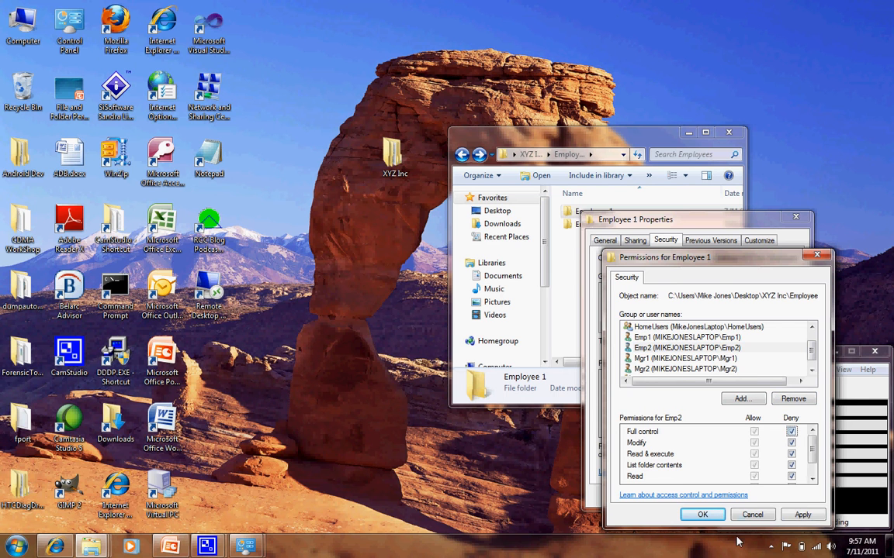
{"action": "left_click", "coordinate": [798, 517]}
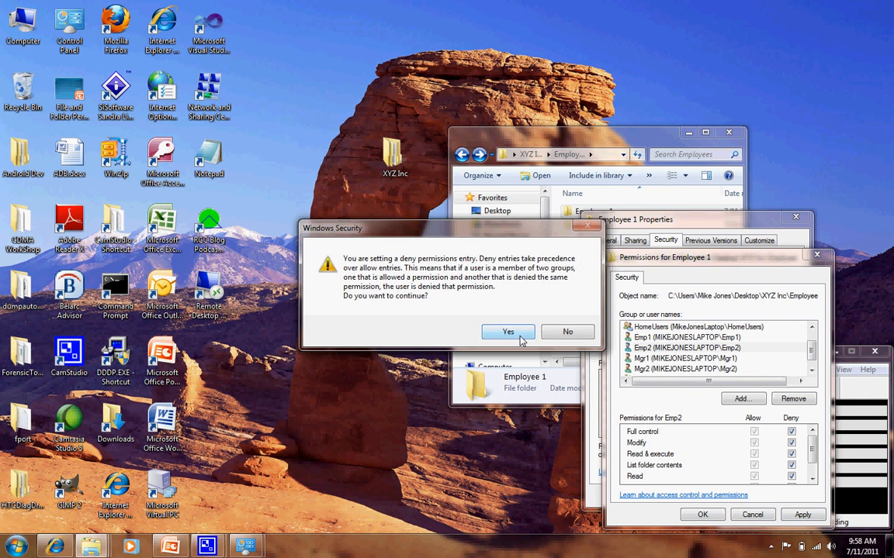
{"action": "left_click", "coordinate": [506, 329]}
{"action": "left_click", "coordinate": [702, 515]}
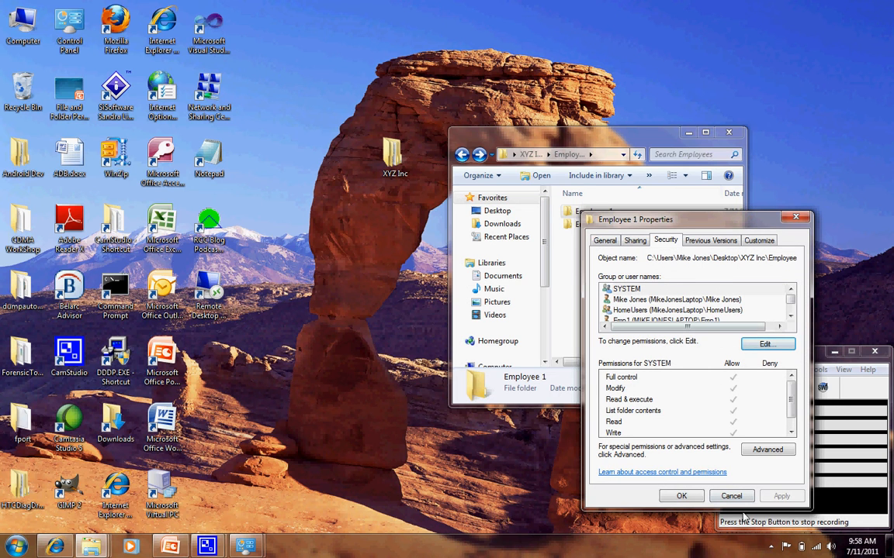
{"action": "left_click", "coordinate": [679, 496]}
Open the Employee 2 folder's permissions for editing and check the entries of Emp1, Mgr1 and Mgr2.
{"action": "left_click", "coordinate": [594, 225]}
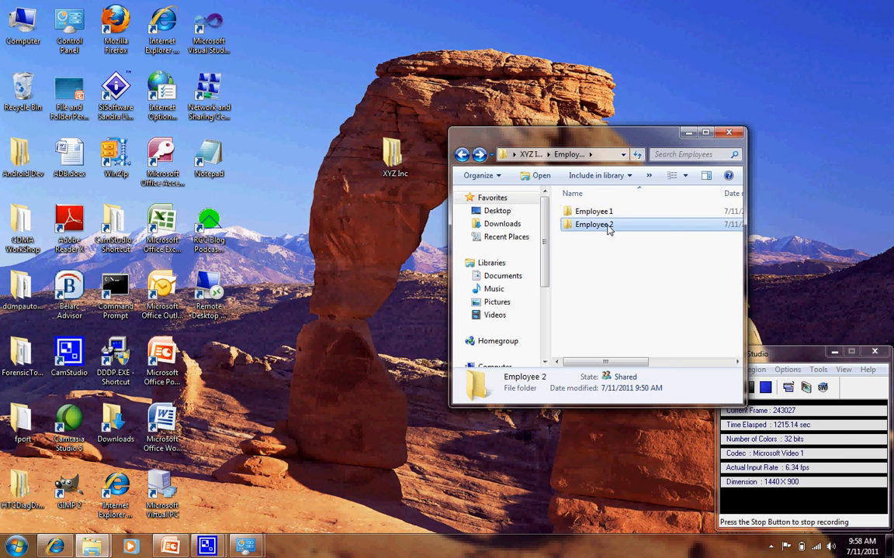
{"action": "right_click", "coordinate": [608, 228]}
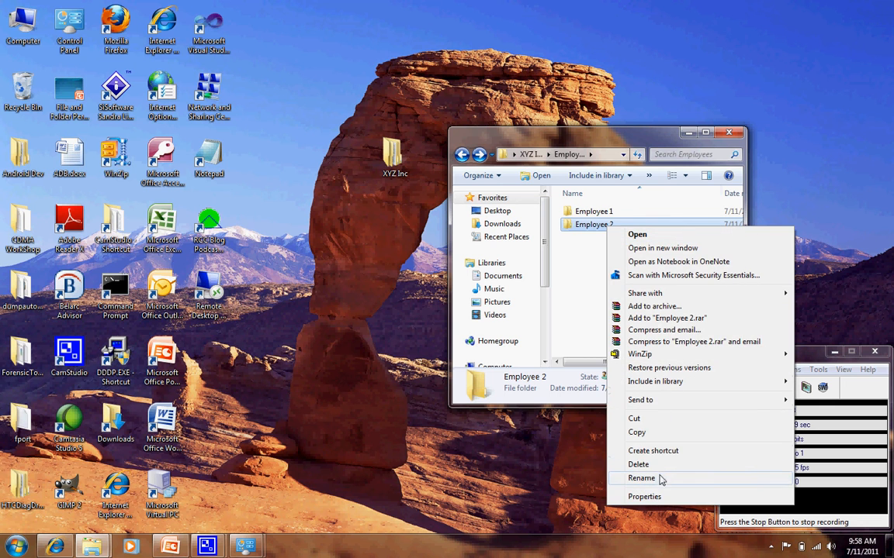
{"action": "left_click", "coordinate": [658, 499]}
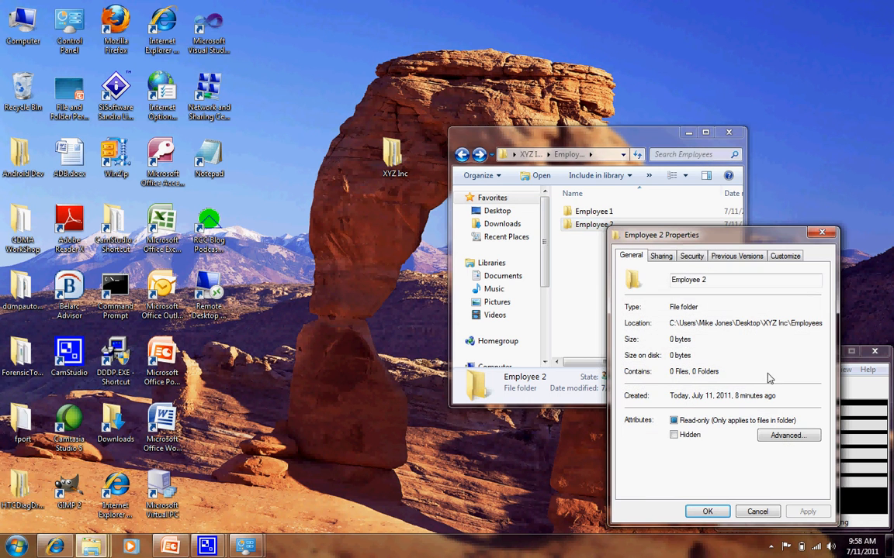
{"action": "left_click", "coordinate": [697, 257]}
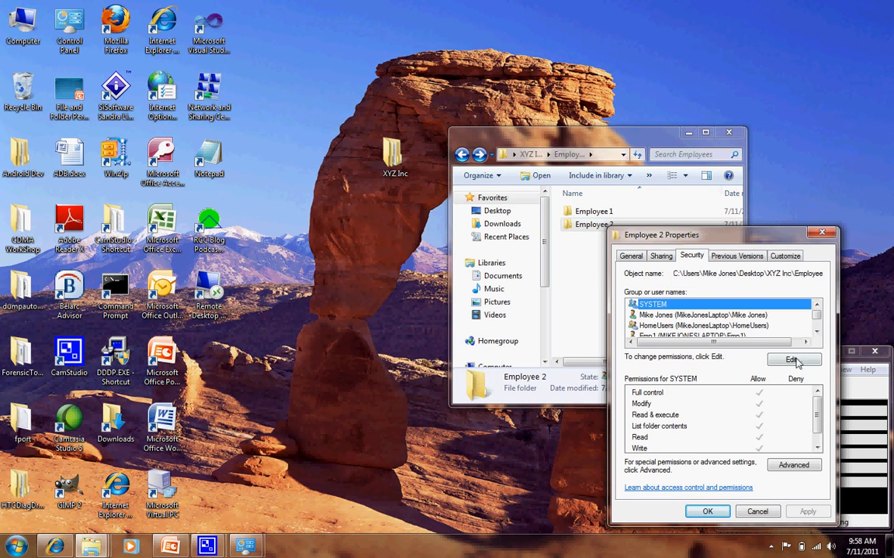
{"action": "left_click", "coordinate": [791, 359]}
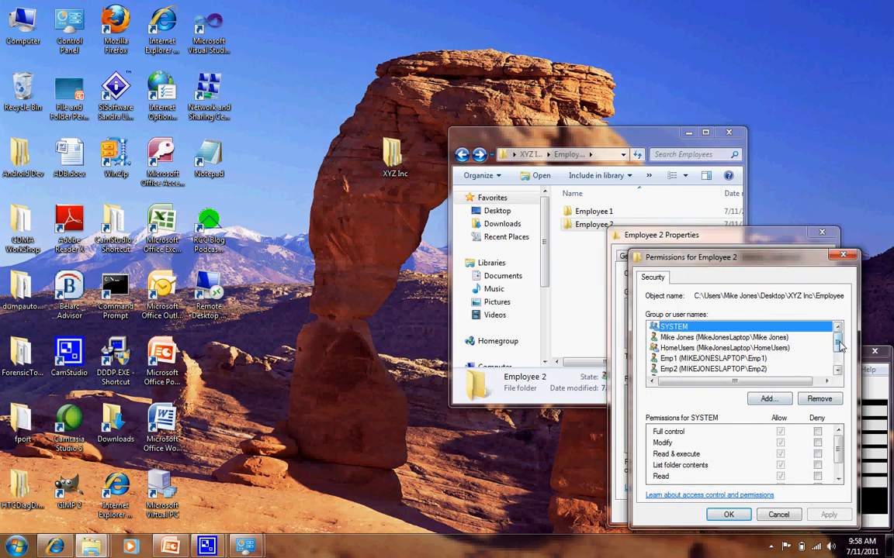
{"action": "scroll", "coordinate": [757, 349], "scroll_direction": "down", "scroll_amount": 1}
{"action": "left_click", "coordinate": [766, 351]}
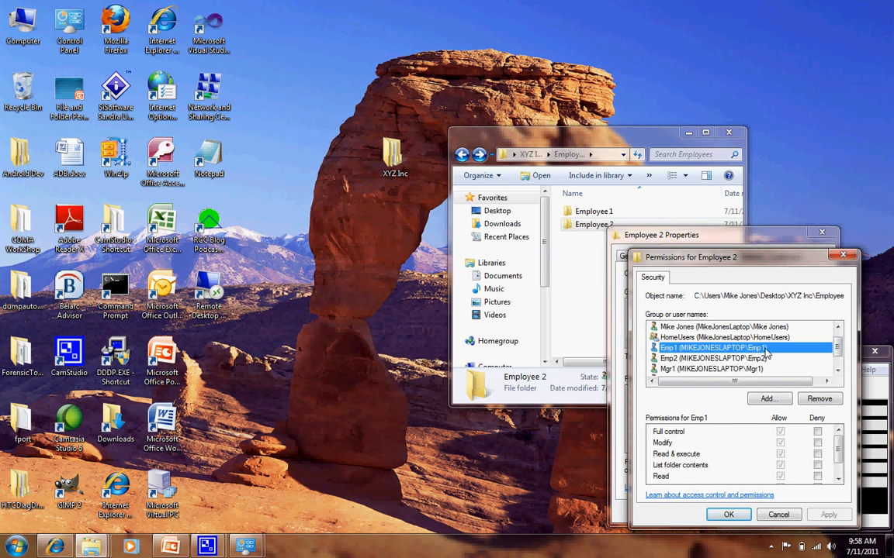
{"action": "left_click", "coordinate": [756, 369]}
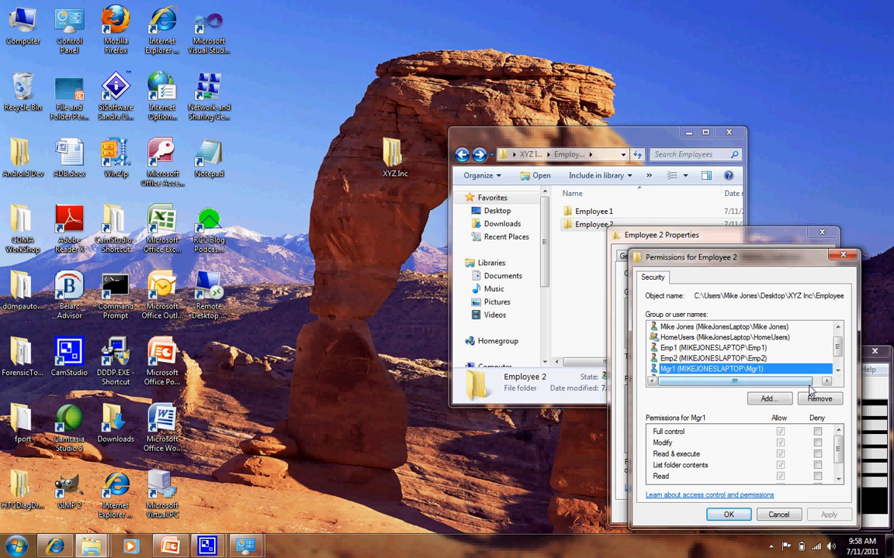
{"action": "left_click", "coordinate": [839, 374]}
{"action": "left_click", "coordinate": [766, 370]}
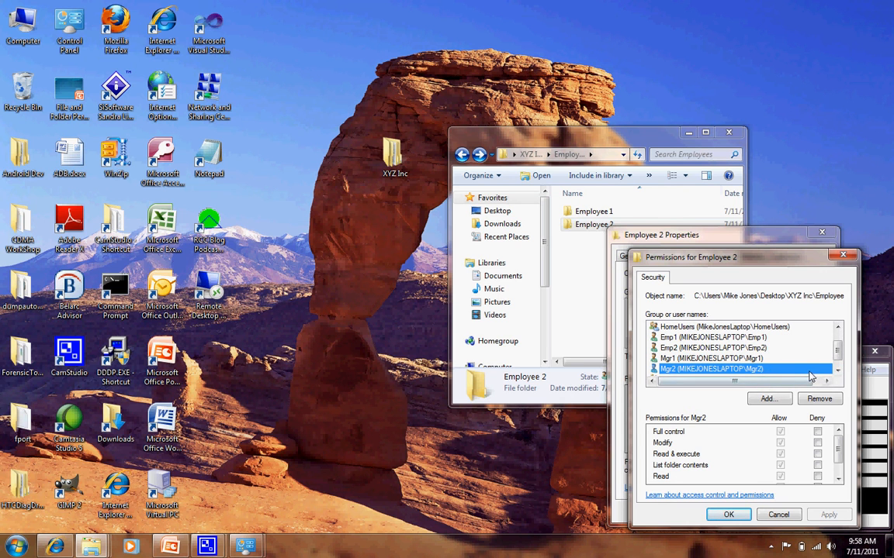
{"action": "scroll", "coordinate": [733, 357], "scroll_direction": "up", "scroll_amount": 2}
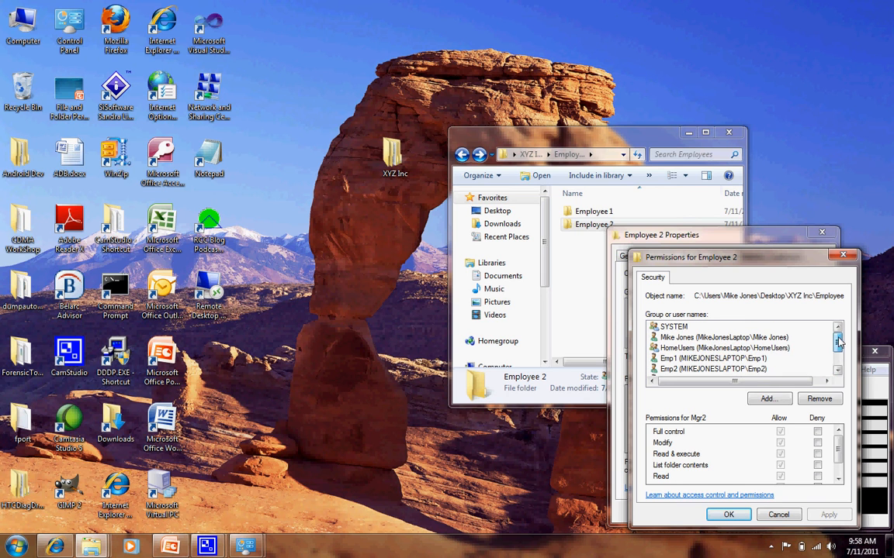
Deny user Emp1 Full control of the Employee 2 folder, apply the change and close the permissions editor.
{"action": "left_click", "coordinate": [732, 359]}
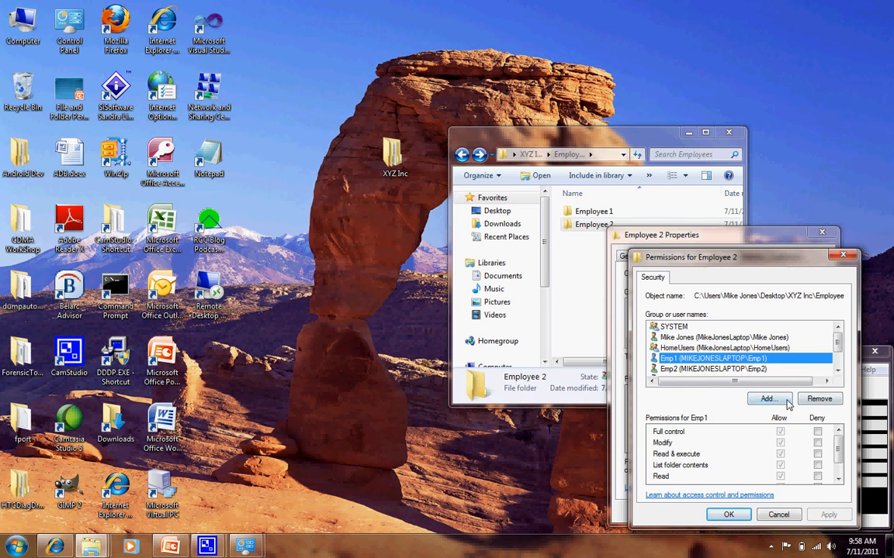
{"action": "left_click", "coordinate": [817, 433]}
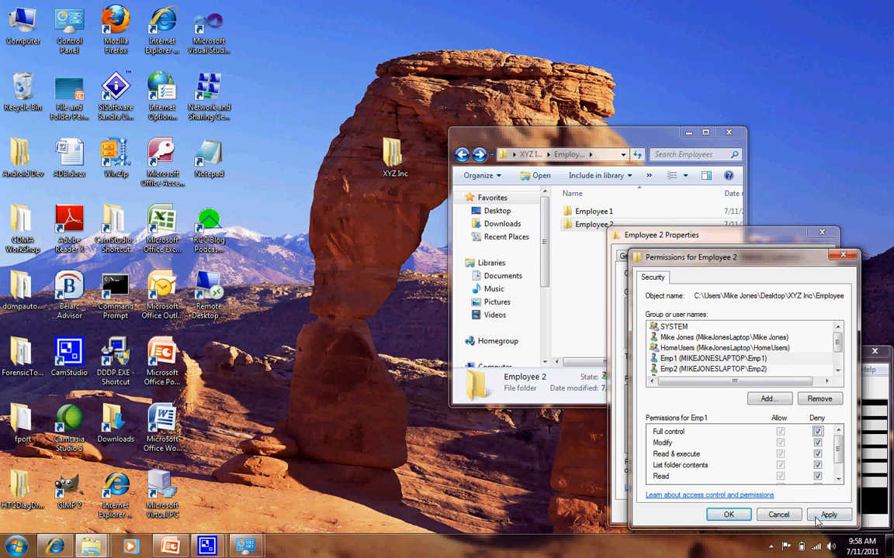
{"action": "key", "text": "Return"}
{"action": "left_click", "coordinate": [508, 332]}
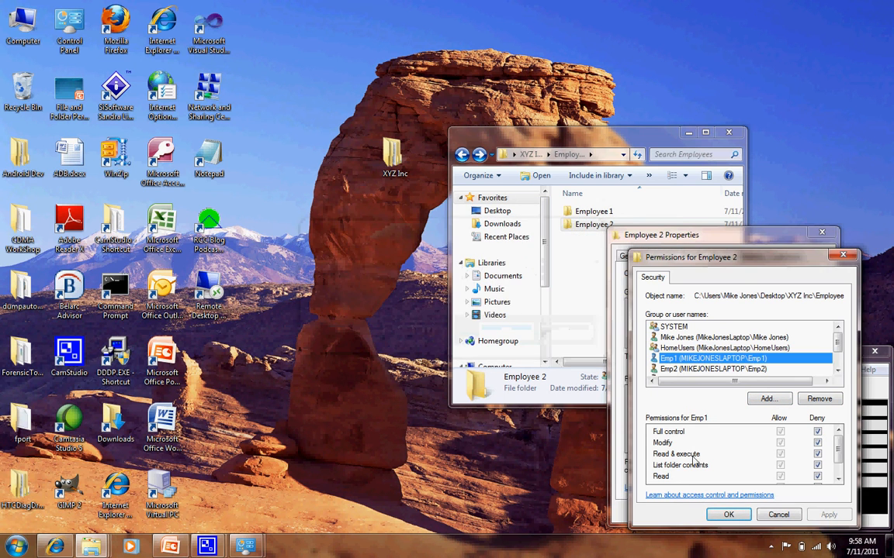
{"action": "left_click", "coordinate": [729, 514]}
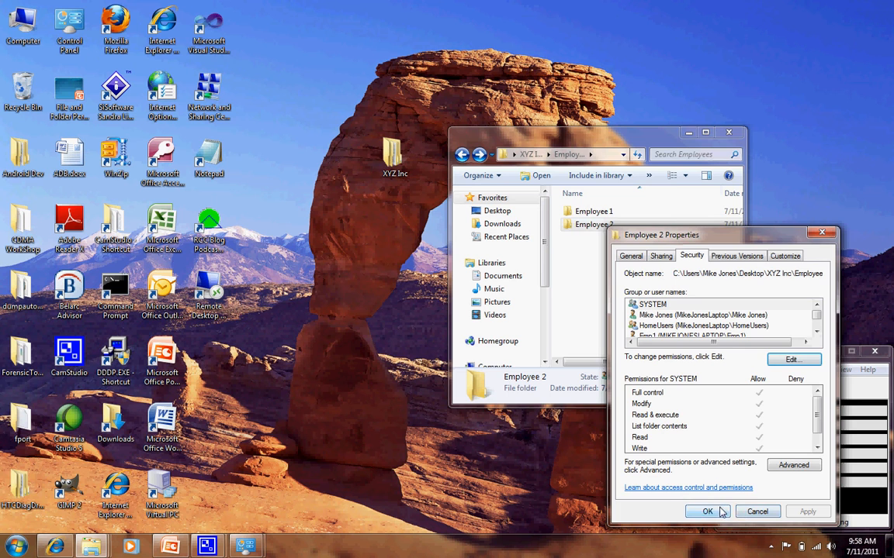
Close the Employee 2 folder's properties, go back to XYZ Inc and reopen the Employees folder.
{"action": "left_click", "coordinate": [724, 514]}
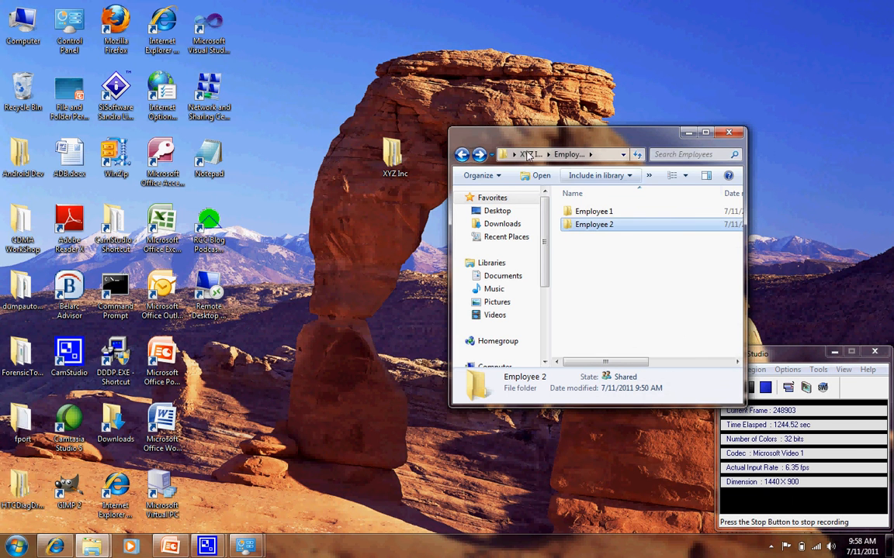
{"action": "left_click", "coordinate": [463, 157]}
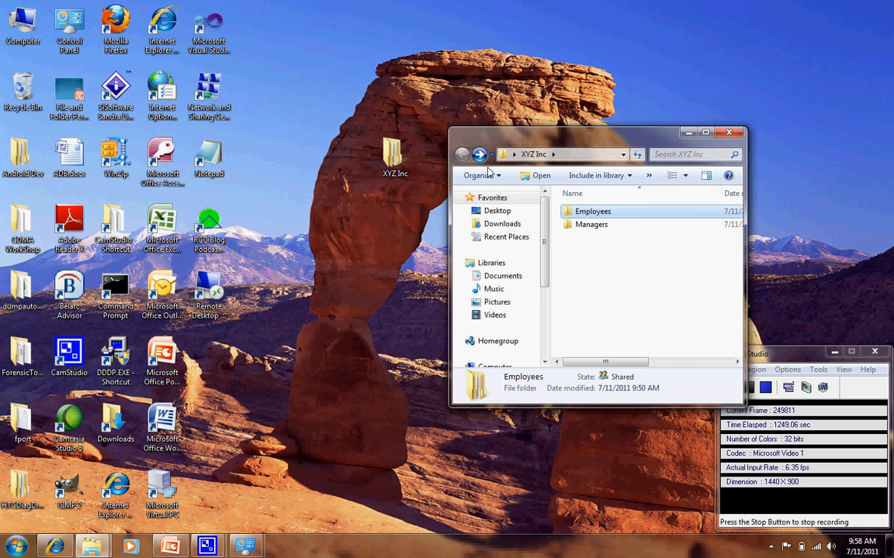
{"action": "double_click", "coordinate": [587, 214]}
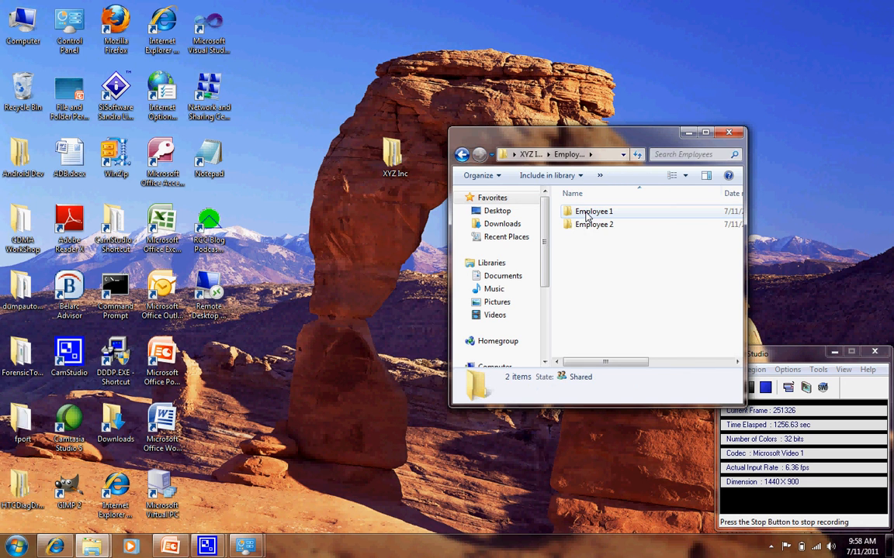
Review user Emp2's permissions in the security properties of the Employee 1 folder, then close the properties.
{"action": "left_click", "coordinate": [587, 214]}
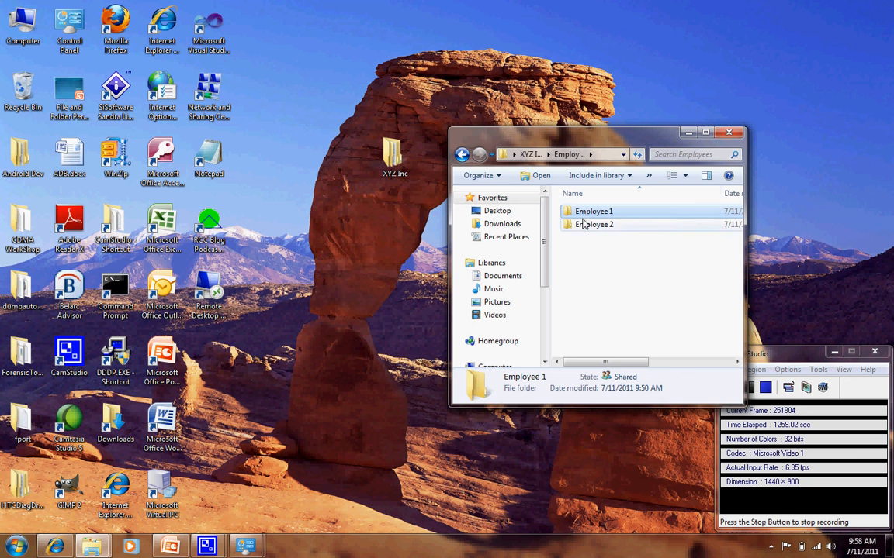
{"action": "right_click", "coordinate": [586, 212]}
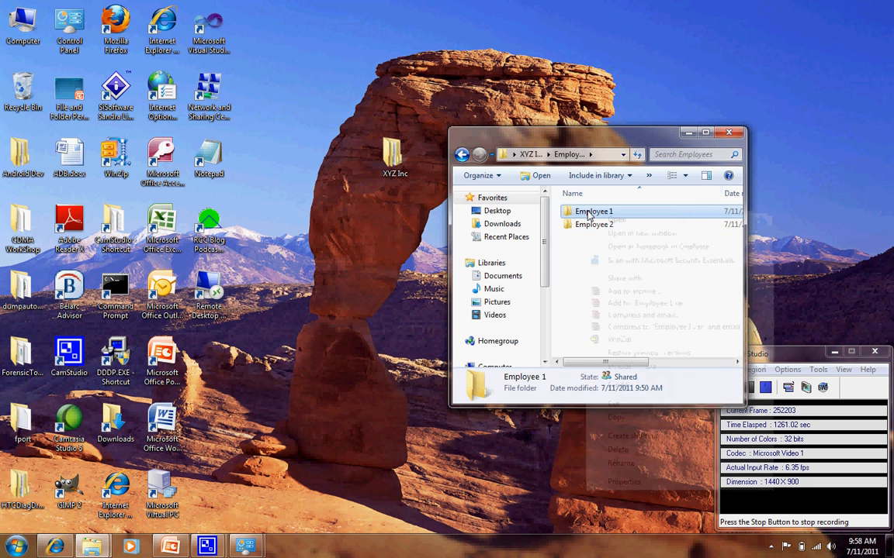
{"action": "left_click", "coordinate": [624, 482]}
{"action": "left_click", "coordinate": [665, 242]}
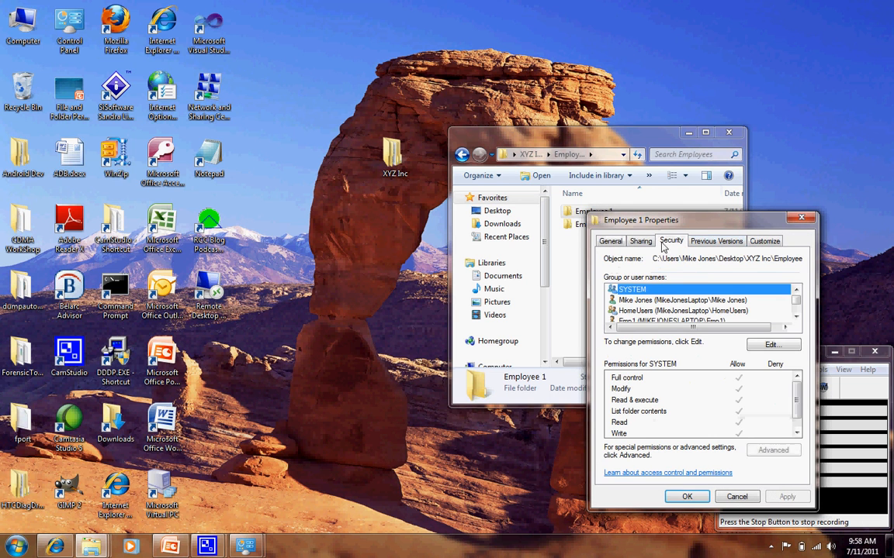
{"action": "left_click", "coordinate": [797, 318]}
{"action": "left_click", "coordinate": [797, 318]}
{"action": "left_click", "coordinate": [797, 318]}
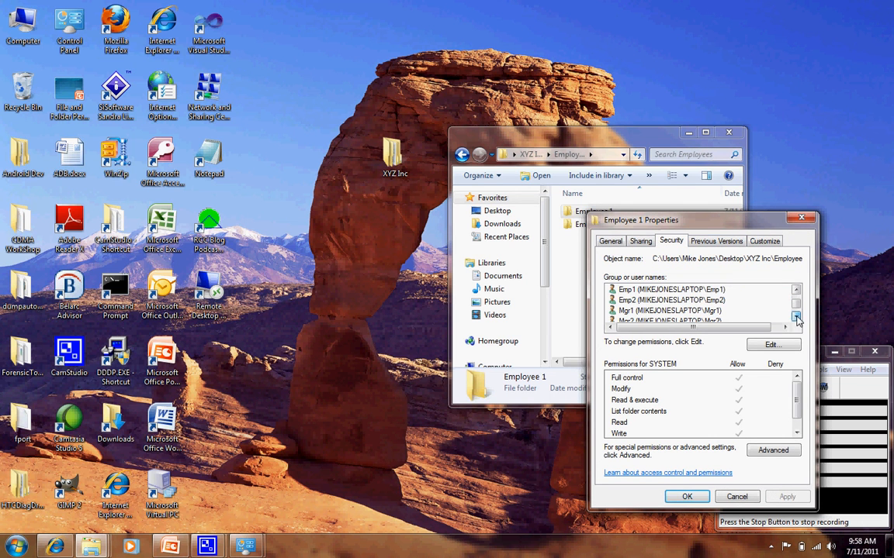
{"action": "left_click", "coordinate": [709, 300]}
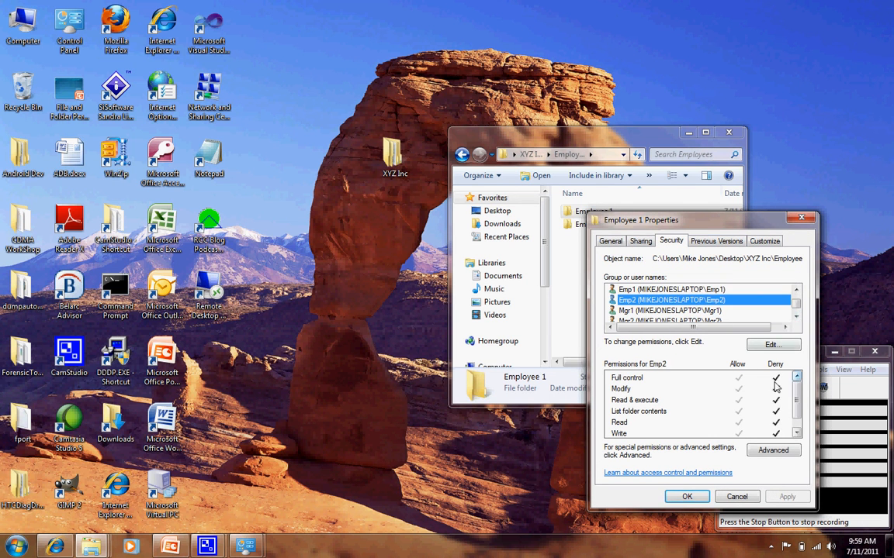
{"action": "left_click", "coordinate": [686, 498]}
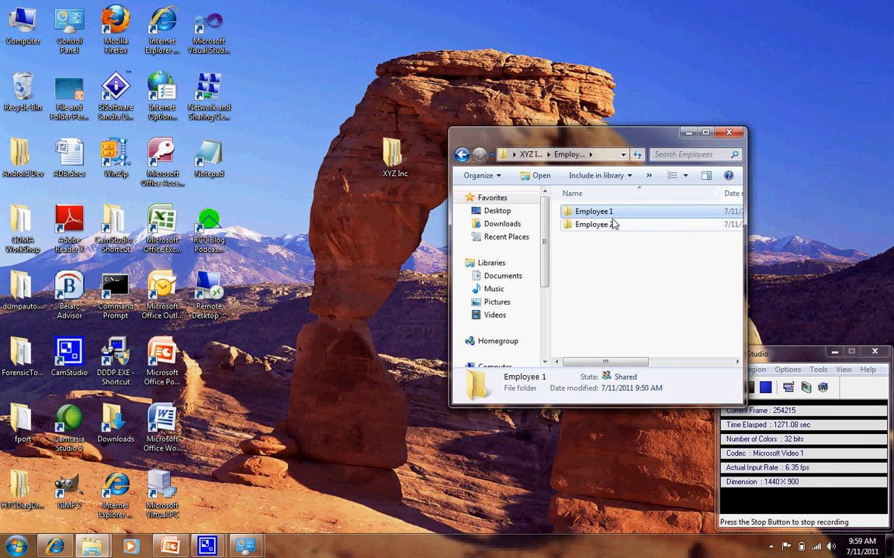
Review the permissions of Mgr1, Emp2 and Emp1 in the Employee 2 folder's security properties, then close them.
{"action": "left_click", "coordinate": [613, 231]}
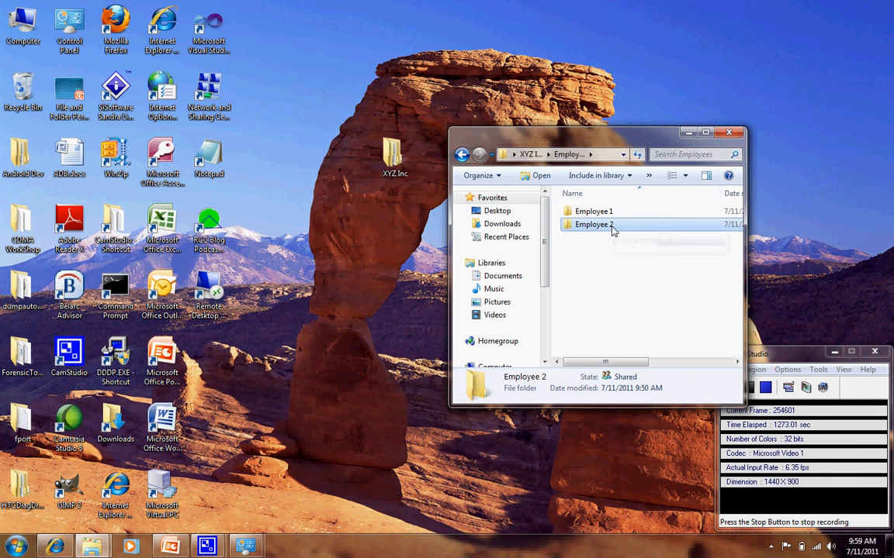
{"action": "right_click", "coordinate": [611, 228]}
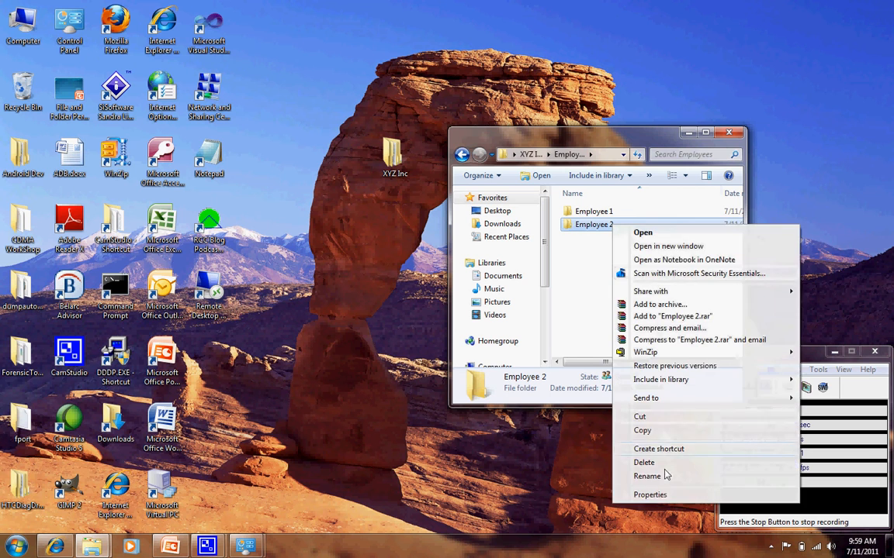
{"action": "left_click", "coordinate": [652, 549]}
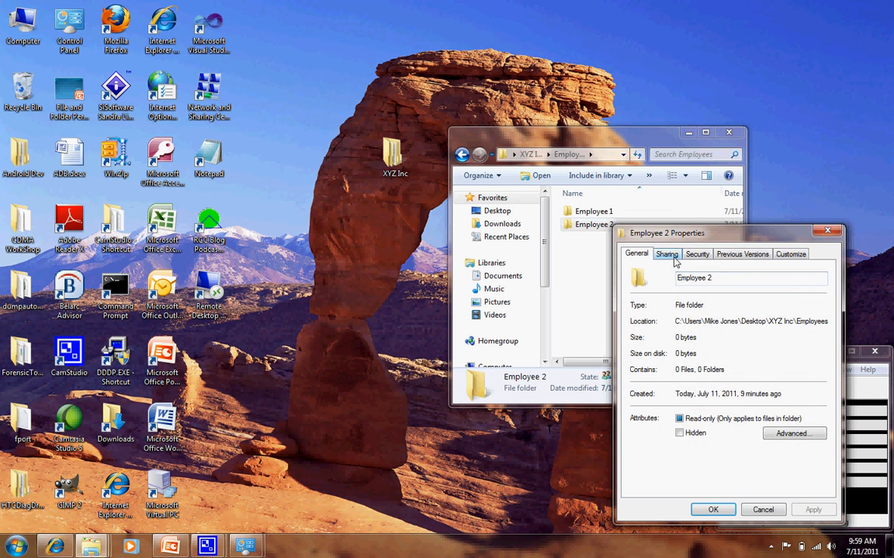
{"action": "left_click", "coordinate": [697, 253]}
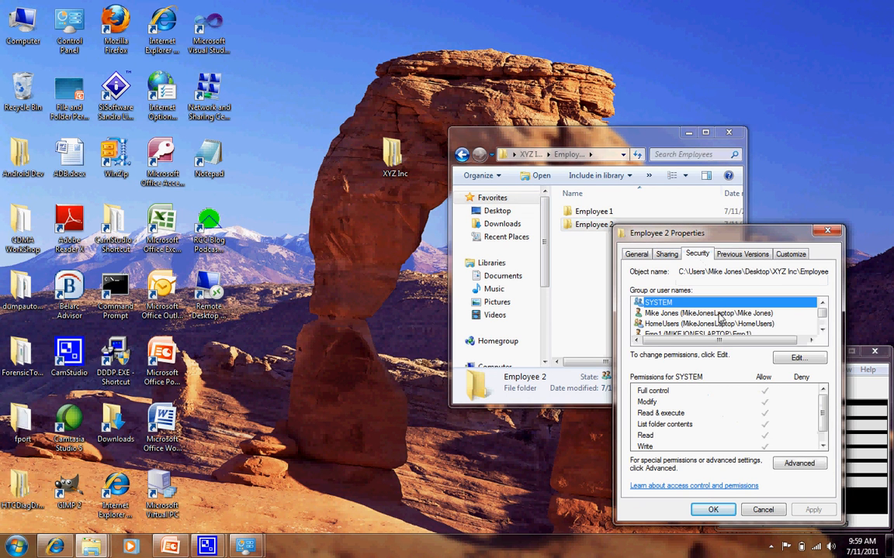
{"action": "left_click", "coordinate": [821, 330]}
{"action": "left_click", "coordinate": [822, 330]}
{"action": "left_click", "coordinate": [822, 330]}
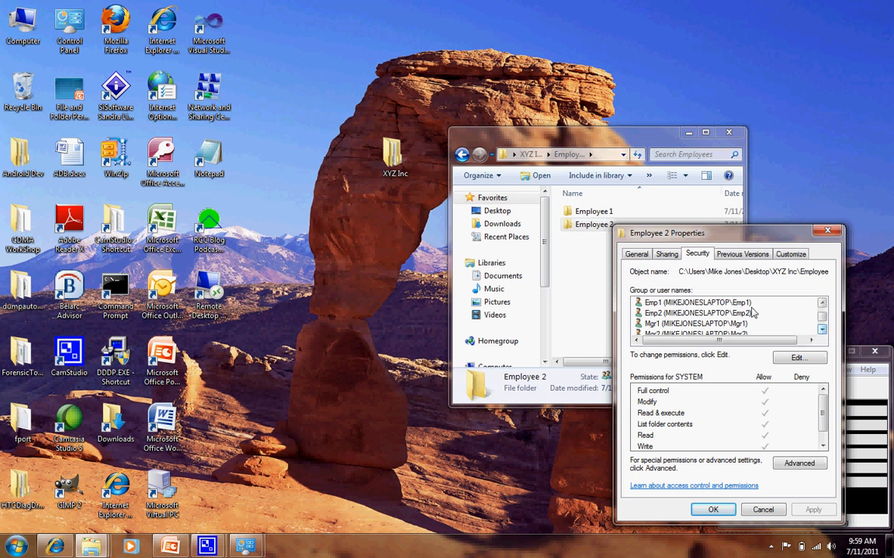
{"action": "left_click", "coordinate": [688, 324]}
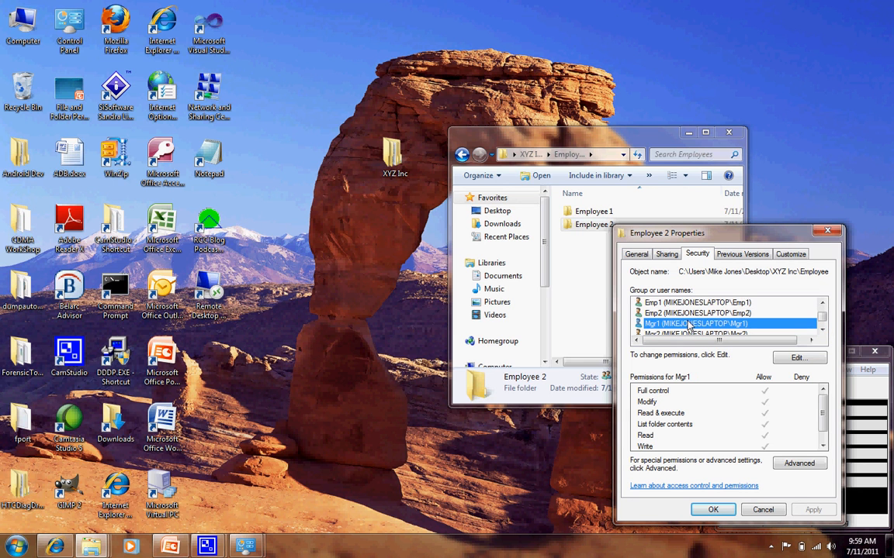
{"action": "left_click", "coordinate": [690, 313]}
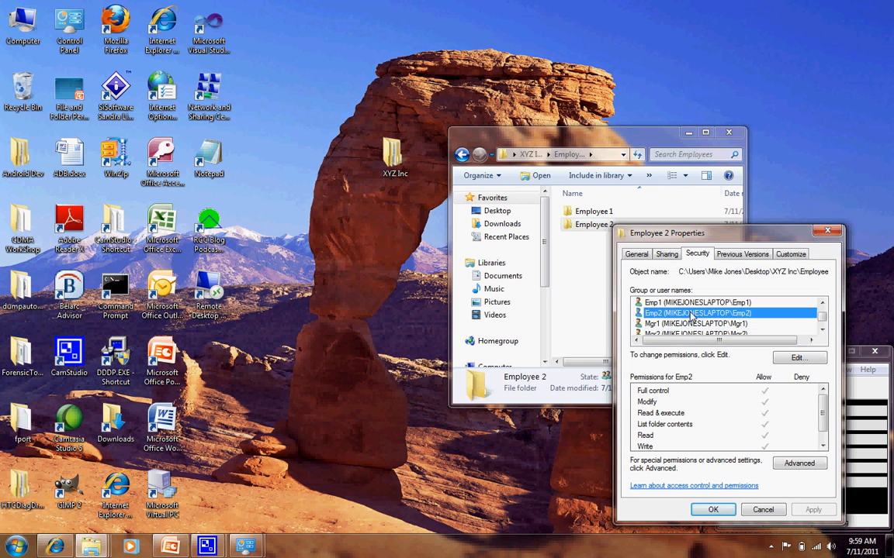
{"action": "left_click", "coordinate": [691, 303]}
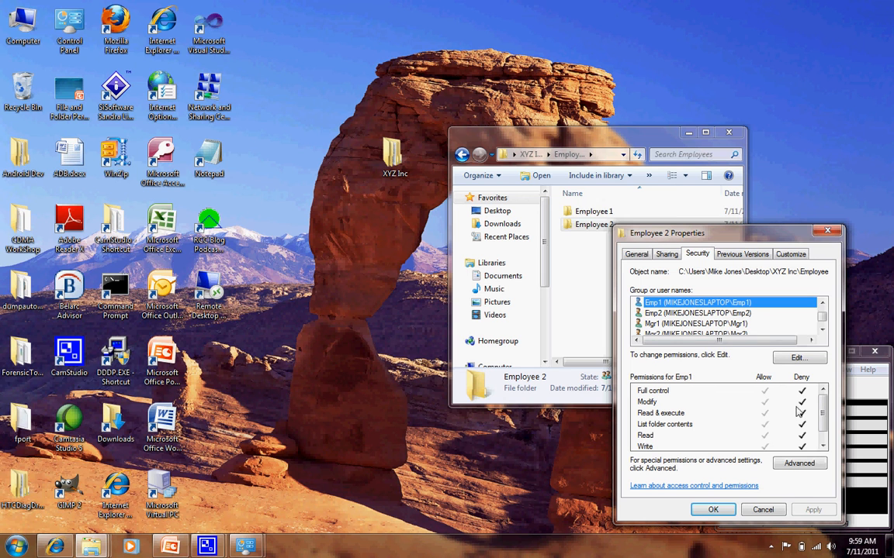
{"action": "left_click", "coordinate": [720, 512]}
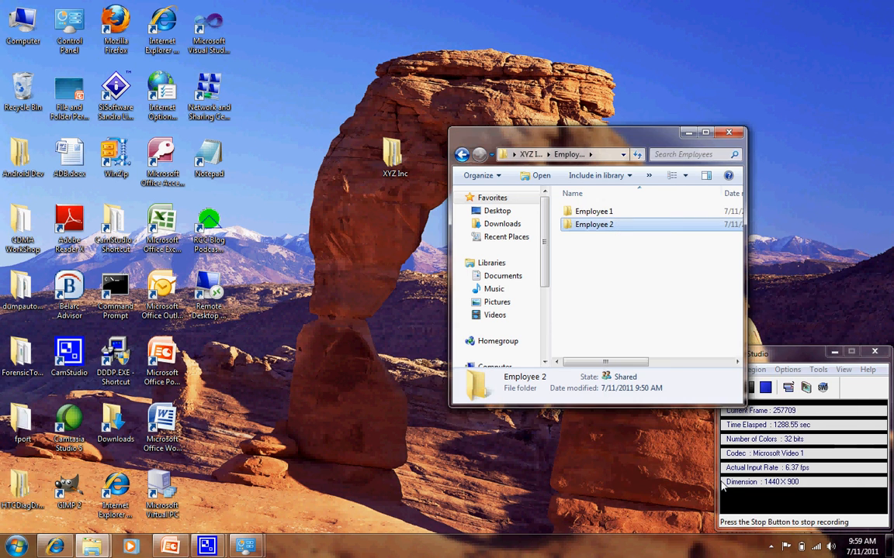
Return to XYZ Inc and review the permissions of Emp1, Emp2, Mgr1 and Mgr2 on the Managers folder, then close its properties.
{"action": "left_click", "coordinate": [463, 156]}
{"action": "left_click", "coordinate": [592, 226]}
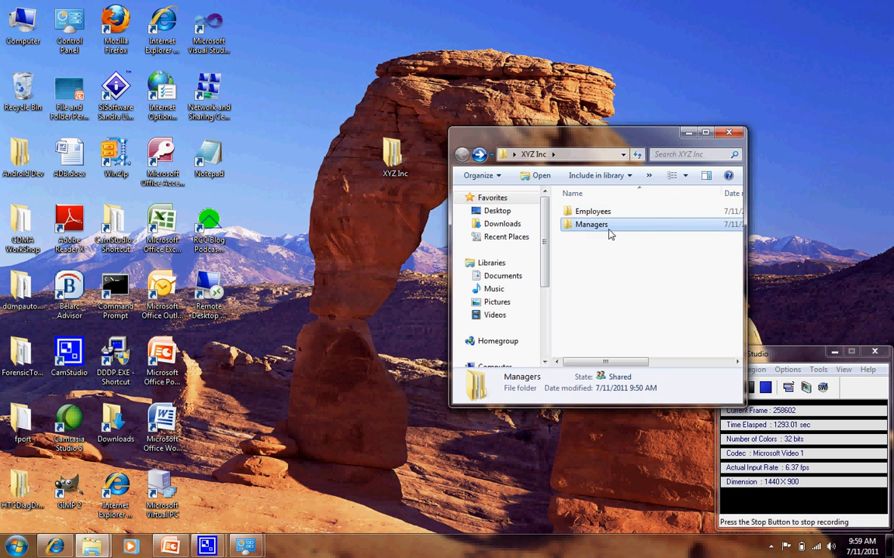
{"action": "right_click", "coordinate": [608, 227]}
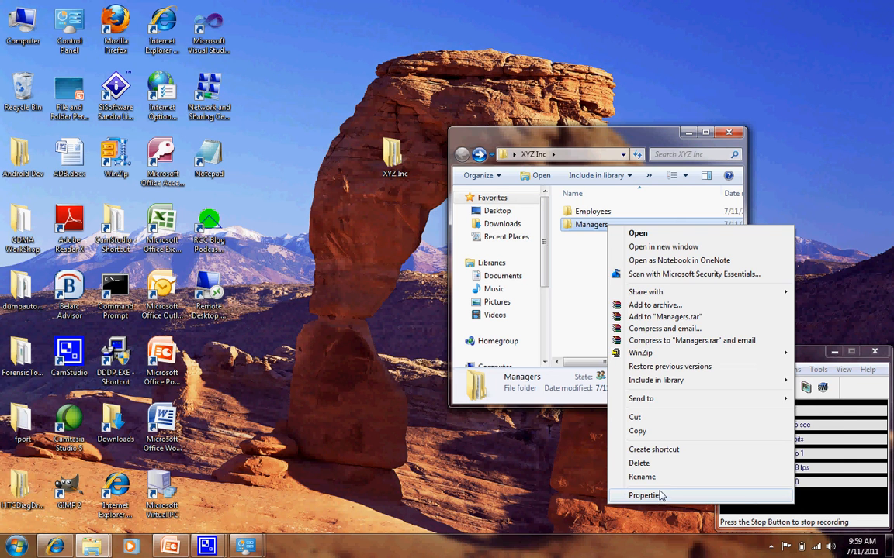
{"action": "left_click", "coordinate": [644, 496]}
{"action": "left_click", "coordinate": [692, 255]}
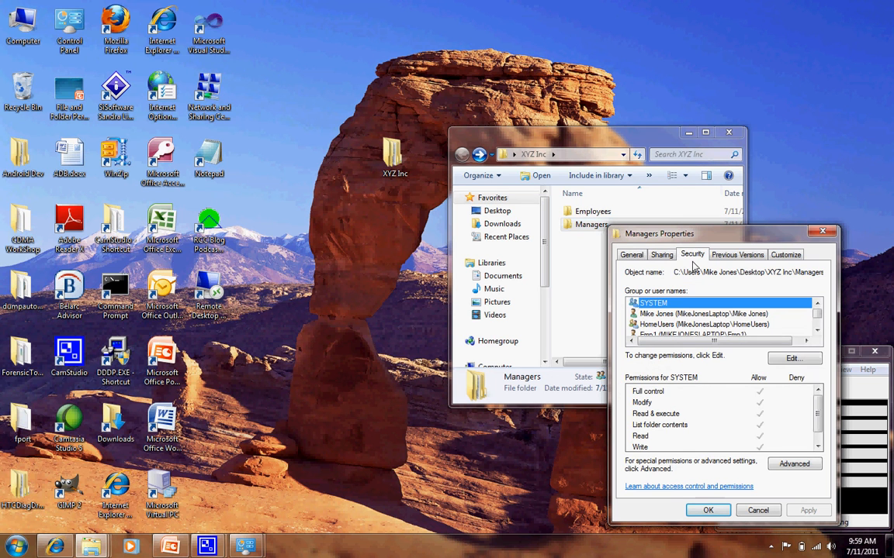
{"action": "left_click", "coordinate": [817, 329]}
{"action": "left_click", "coordinate": [817, 329]}
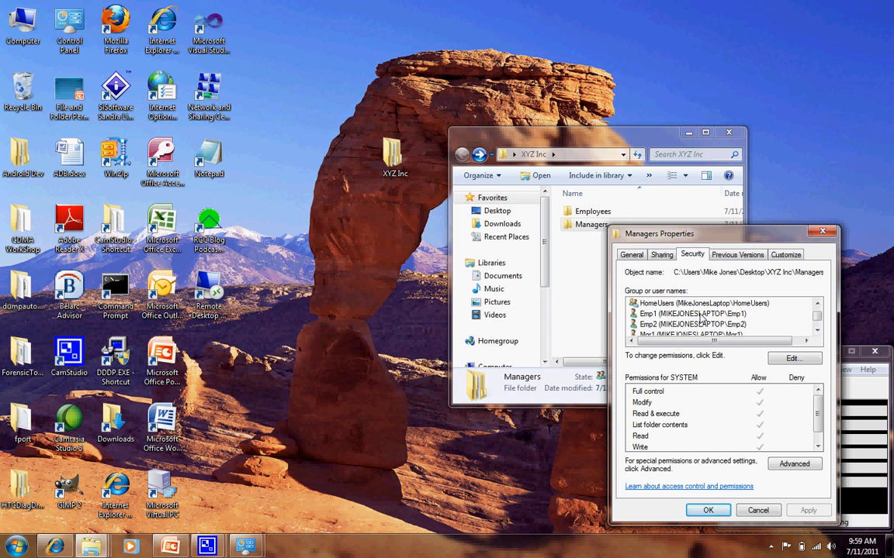
{"action": "left_click", "coordinate": [700, 314]}
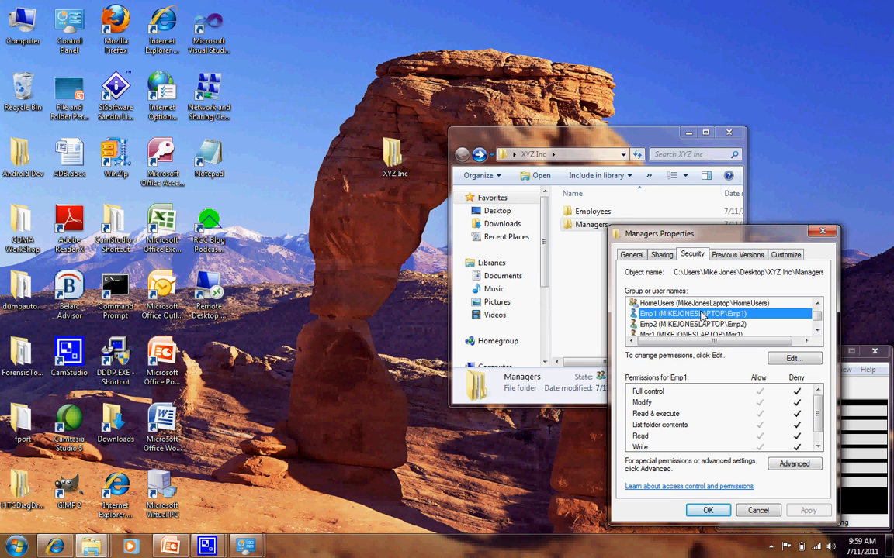
{"action": "left_click", "coordinate": [696, 325]}
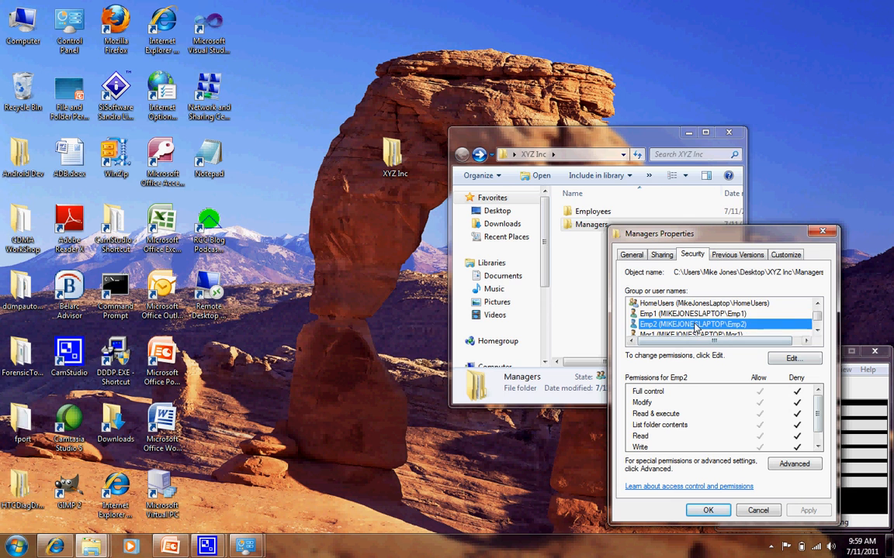
{"action": "left_click", "coordinate": [696, 334]}
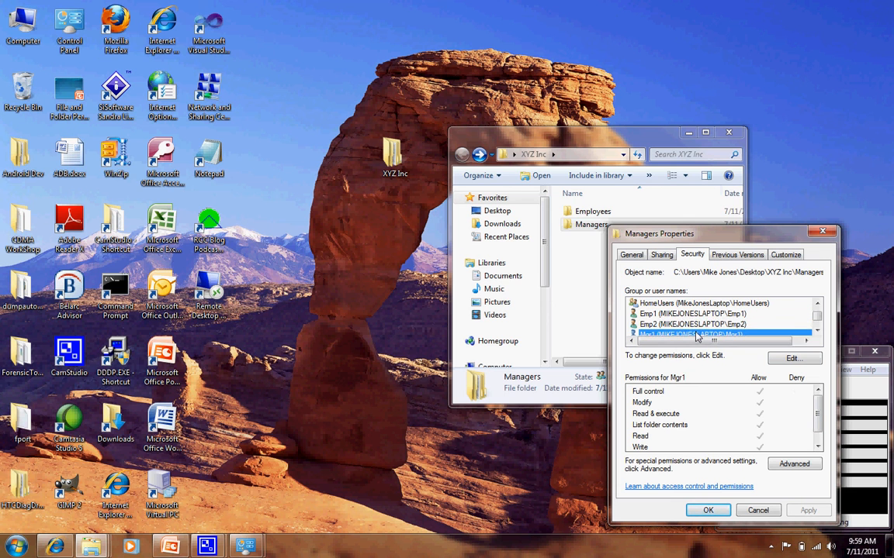
{"action": "left_click", "coordinate": [713, 335]}
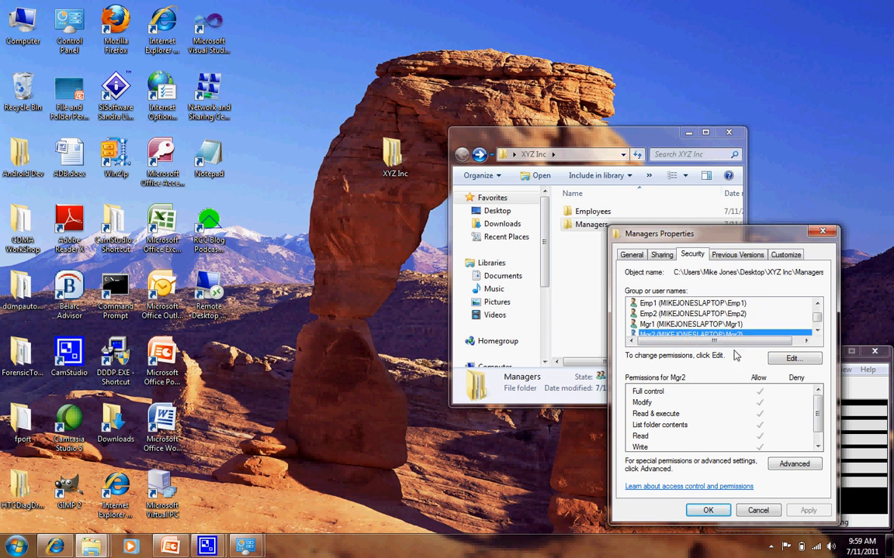
{"action": "left_click", "coordinate": [726, 510]}
Open the Managers folder and review the permissions of Mgr2 and Mgr1 on its Manager 1 subfolder, then close the properties.
{"action": "double_click", "coordinate": [597, 230]}
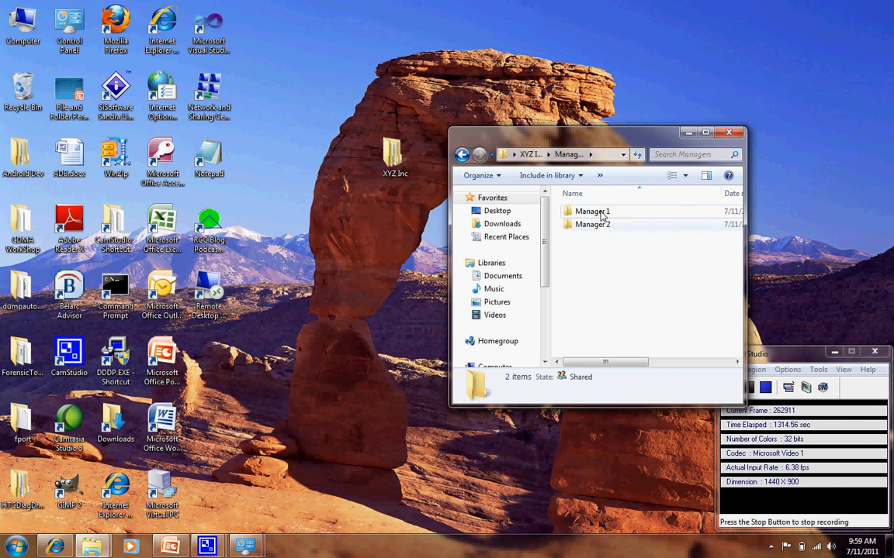
{"action": "left_click", "coordinate": [607, 213]}
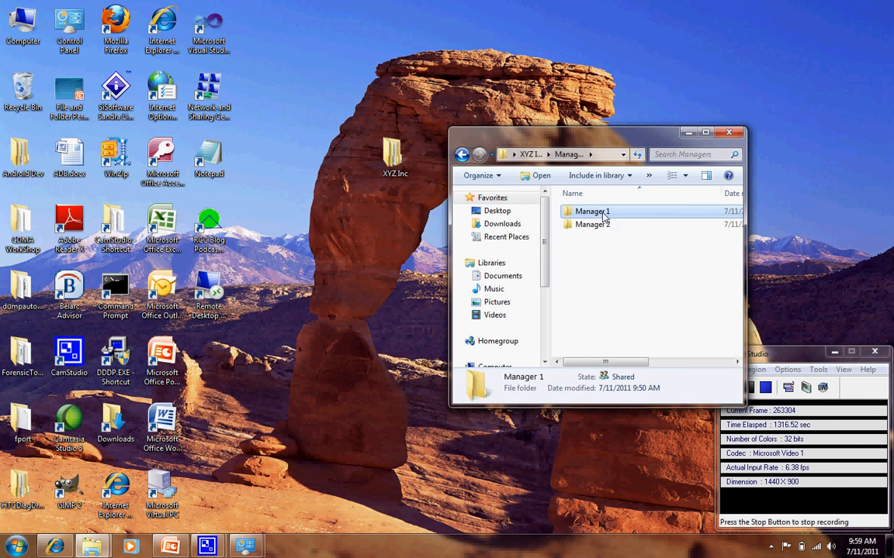
{"action": "right_click", "coordinate": [602, 214]}
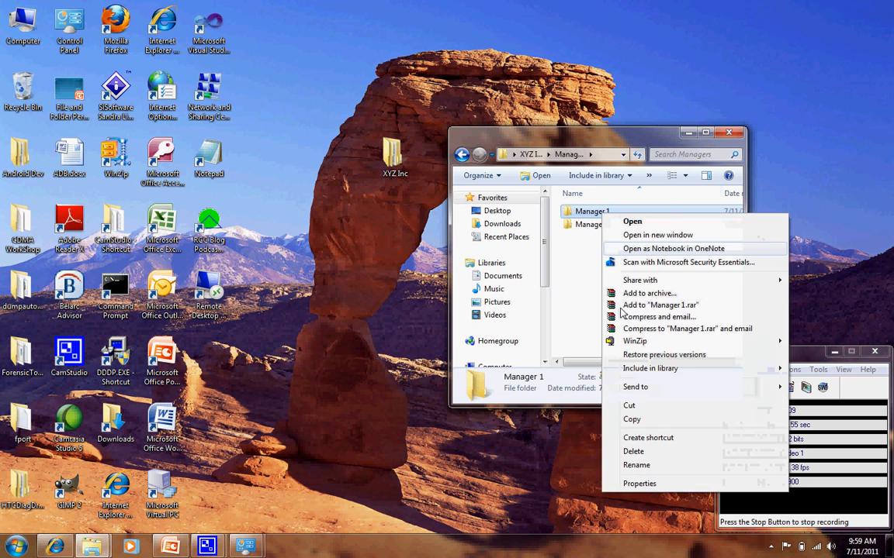
{"action": "left_click", "coordinate": [639, 483]}
{"action": "left_click", "coordinate": [686, 244]}
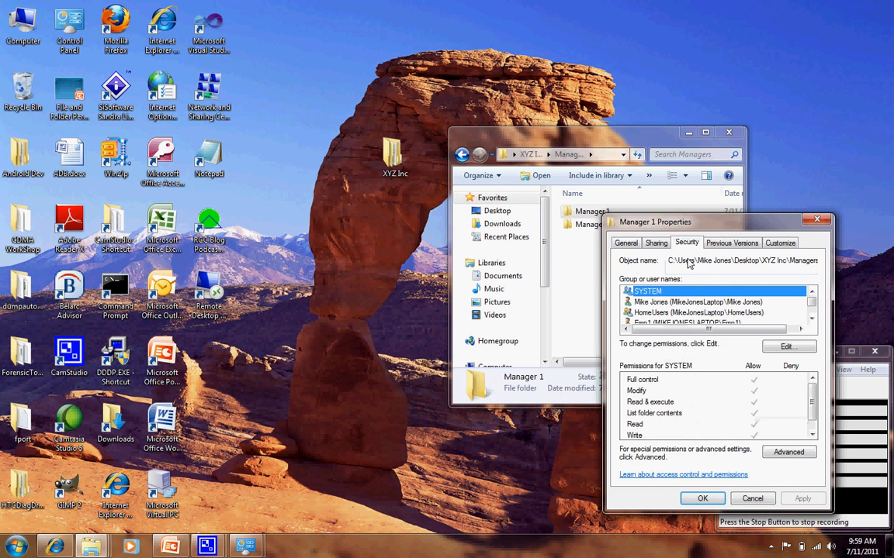
{"action": "left_click", "coordinate": [812, 318]}
{"action": "left_click", "coordinate": [811, 319]}
{"action": "left_click", "coordinate": [812, 319]}
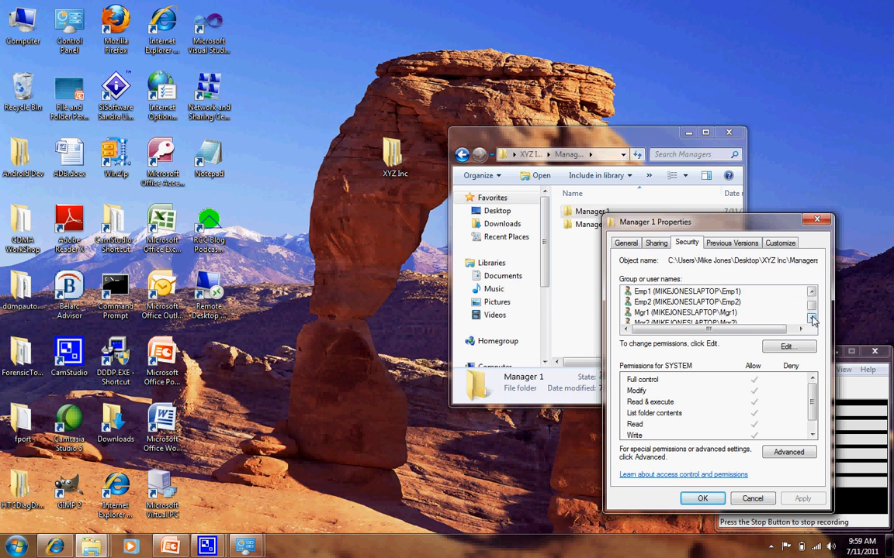
{"action": "left_click", "coordinate": [671, 322]}
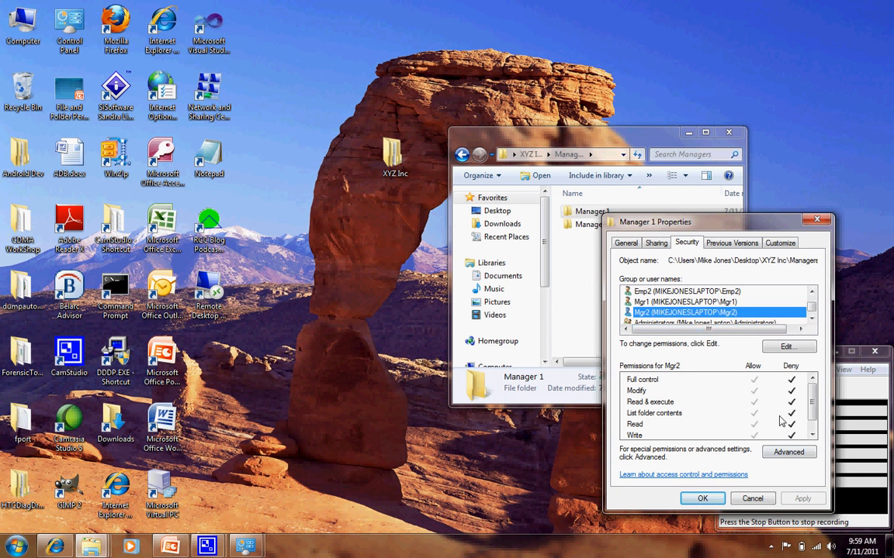
{"action": "left_click", "coordinate": [673, 303]}
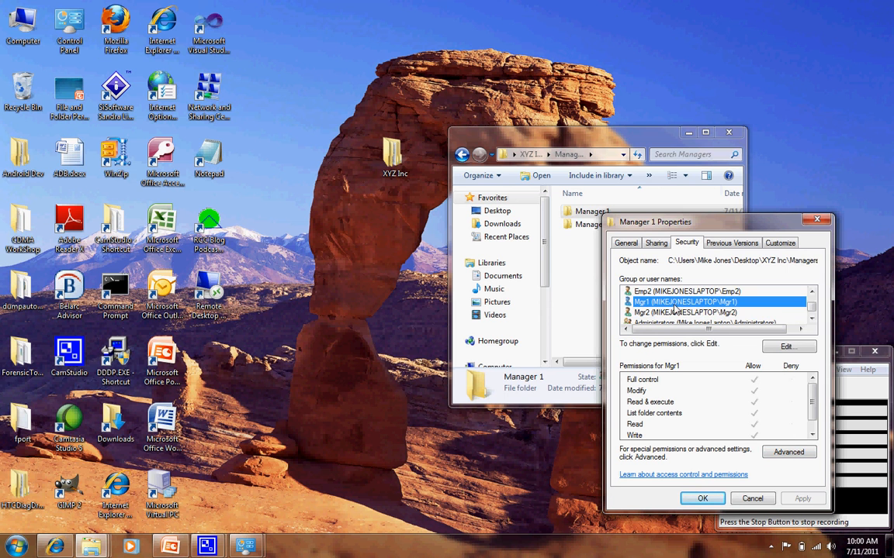
{"action": "left_click", "coordinate": [717, 503]}
Review the permissions of Mgr1 and Mgr2 on the Manager 2 folder, then close its properties and the Managers folder window.
{"action": "left_click", "coordinate": [624, 227]}
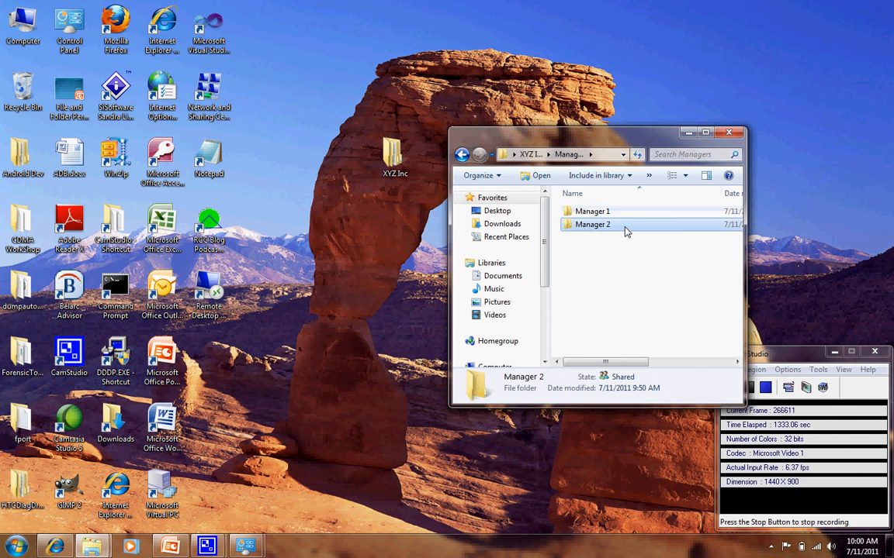
{"action": "right_click", "coordinate": [625, 228]}
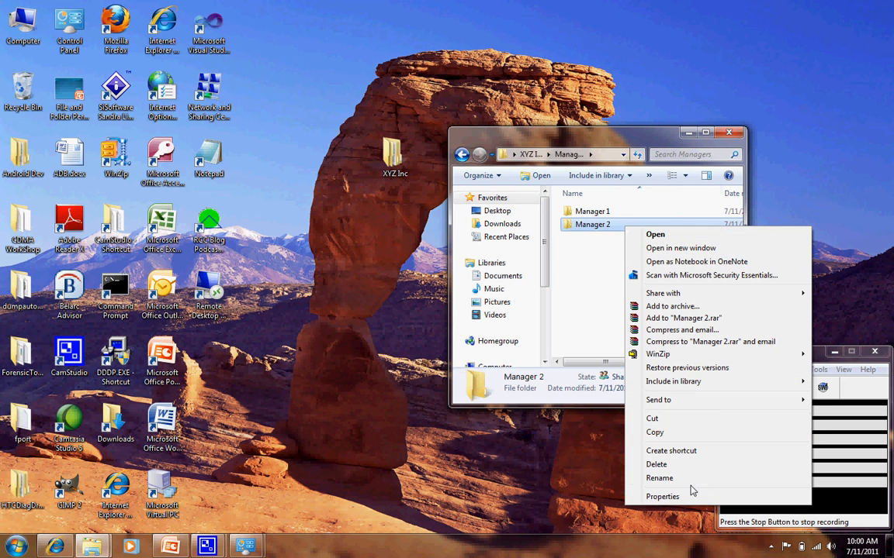
{"action": "left_click", "coordinate": [685, 498]}
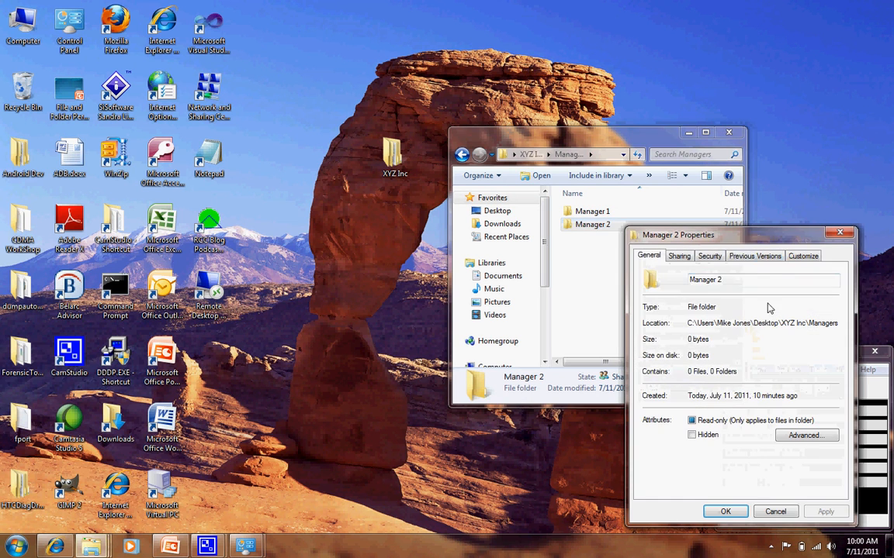
{"action": "left_click", "coordinate": [709, 255]}
{"action": "left_click", "coordinate": [834, 331]}
{"action": "left_click", "coordinate": [834, 331]}
{"action": "left_click", "coordinate": [834, 331]}
{"action": "left_click", "coordinate": [737, 326]}
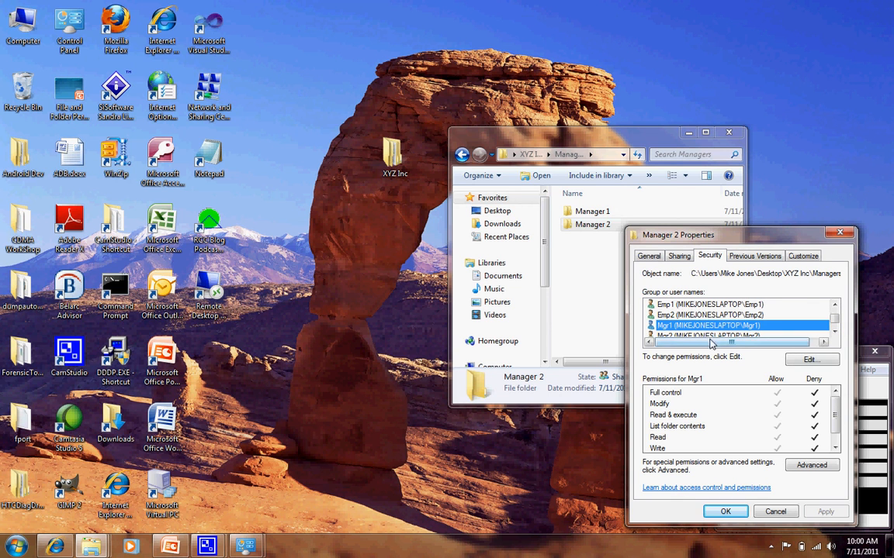
{"action": "left_click", "coordinate": [712, 335]}
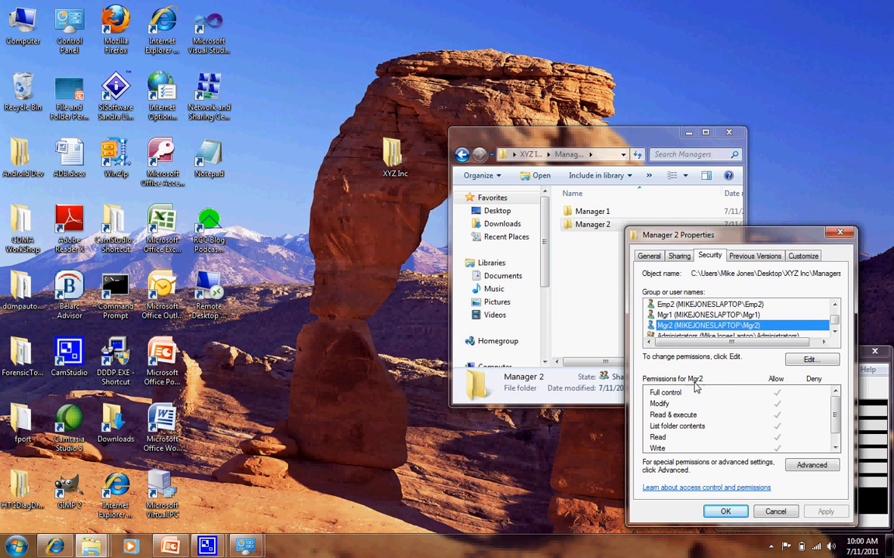
{"action": "left_click", "coordinate": [725, 511]}
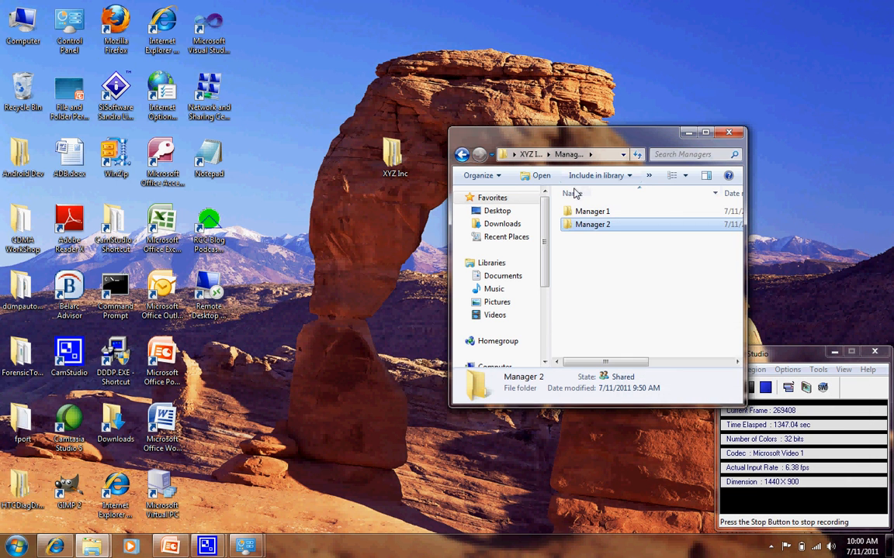
{"action": "left_click", "coordinate": [728, 133]}
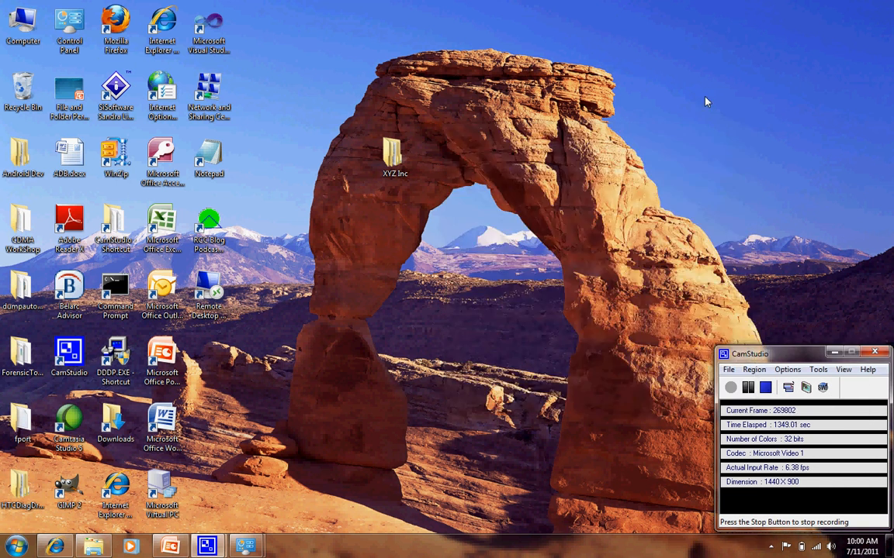
Open the security properties of the XYZ Inc folder and review the permissions of its listed users, ending with Emp1.
{"action": "right_click", "coordinate": [392, 155]}
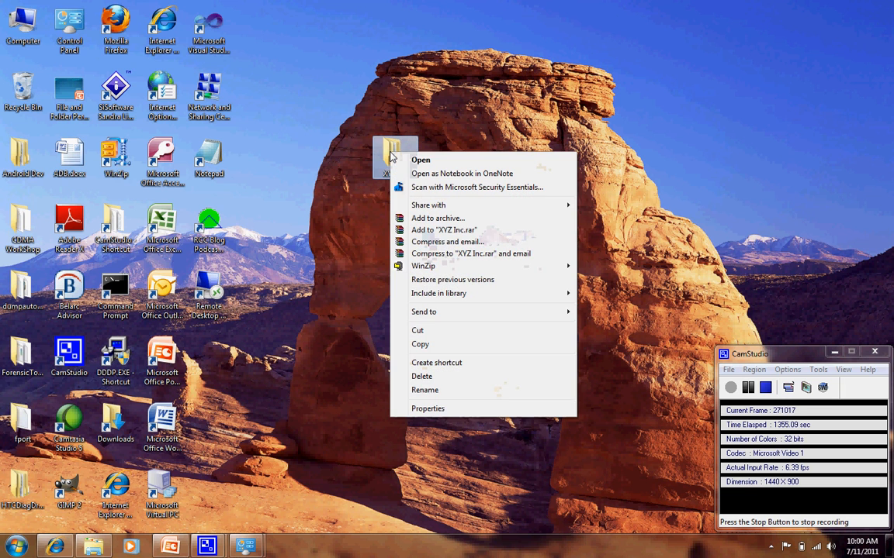
{"action": "left_click", "coordinate": [423, 408]}
{"action": "left_click", "coordinate": [475, 181]}
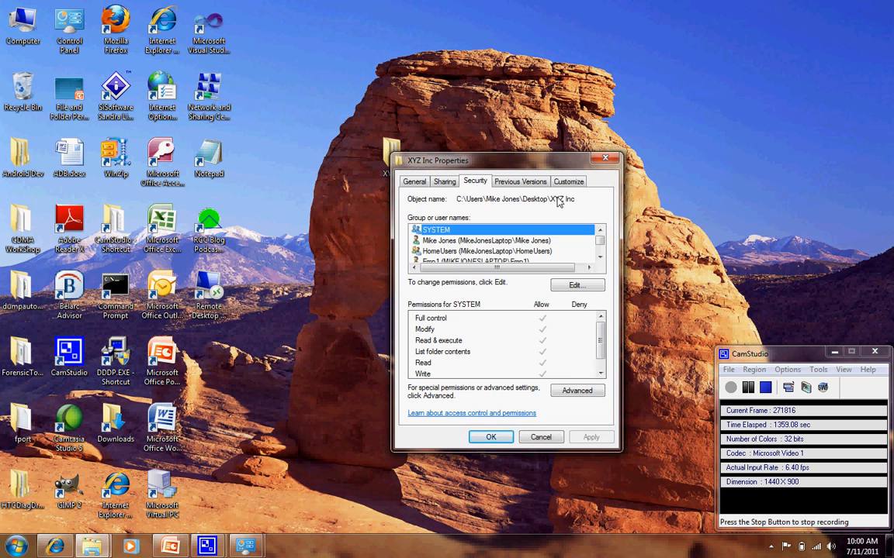
{"action": "left_click_drag", "start_coordinate": [452, 159], "coordinate": [625, 110]}
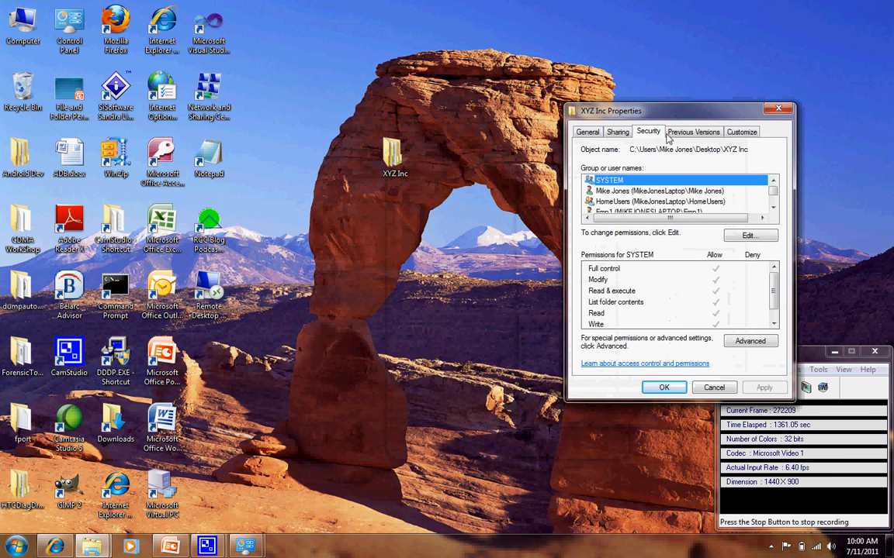
{"action": "left_click", "coordinate": [773, 208]}
{"action": "left_click", "coordinate": [773, 208]}
{"action": "left_click", "coordinate": [773, 208]}
{"action": "left_click", "coordinate": [773, 208]}
{"action": "left_click", "coordinate": [773, 208]}
{"action": "left_click", "coordinate": [698, 191]}
{"action": "left_click", "coordinate": [699, 180]}
{"action": "scroll", "coordinate": [627, 198], "scroll_direction": "up", "scroll_amount": 2}
{"action": "left_click", "coordinate": [625, 202]}
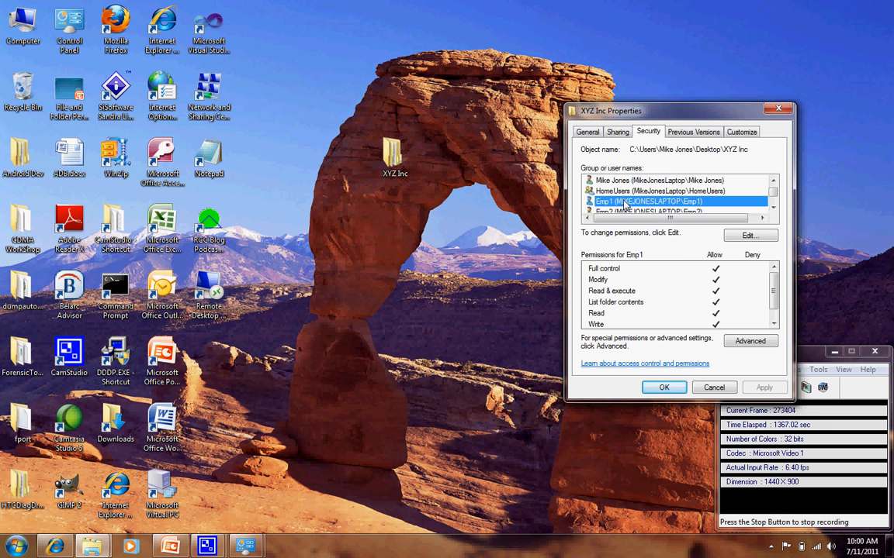
Add the Employees group to the XYZ Inc folder's permissions, checking the name employee against the local computer.
{"action": "left_click", "coordinate": [746, 235]}
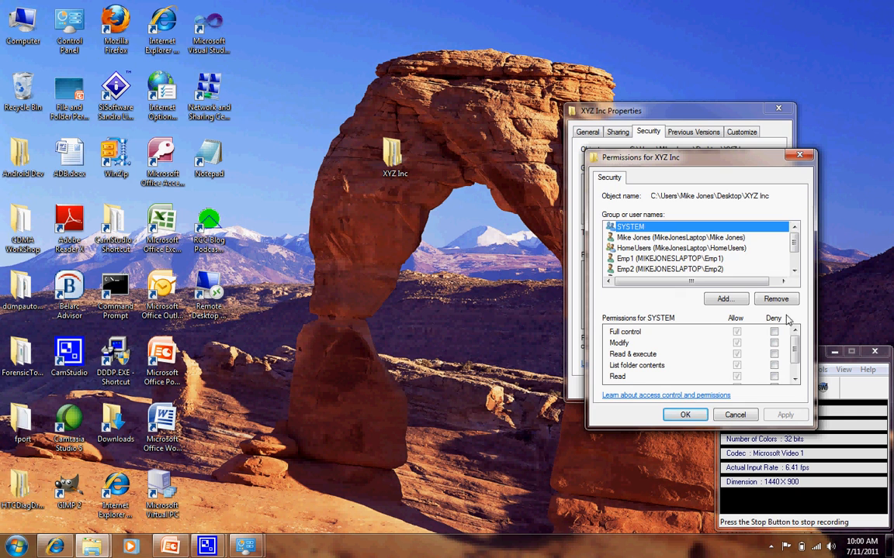
{"action": "left_click", "coordinate": [733, 299]}
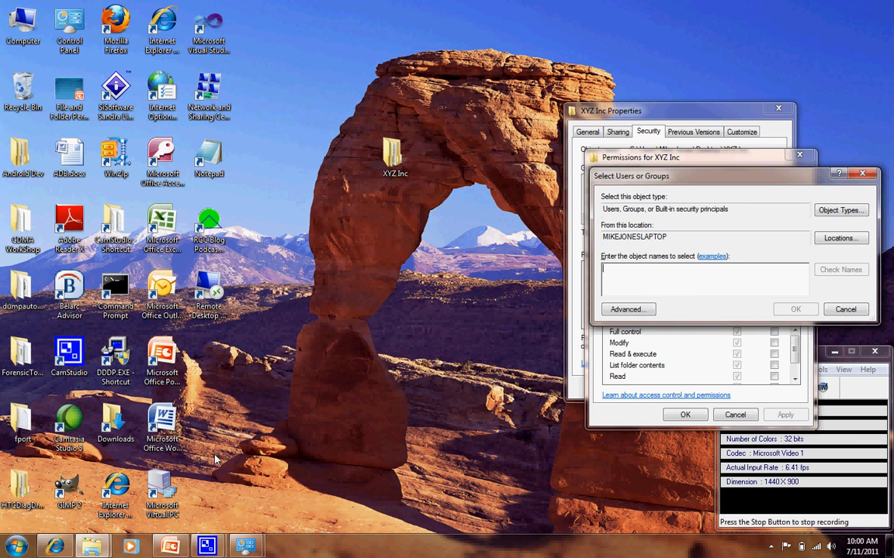
{"action": "mouse_move", "coordinate": [92, 549]}
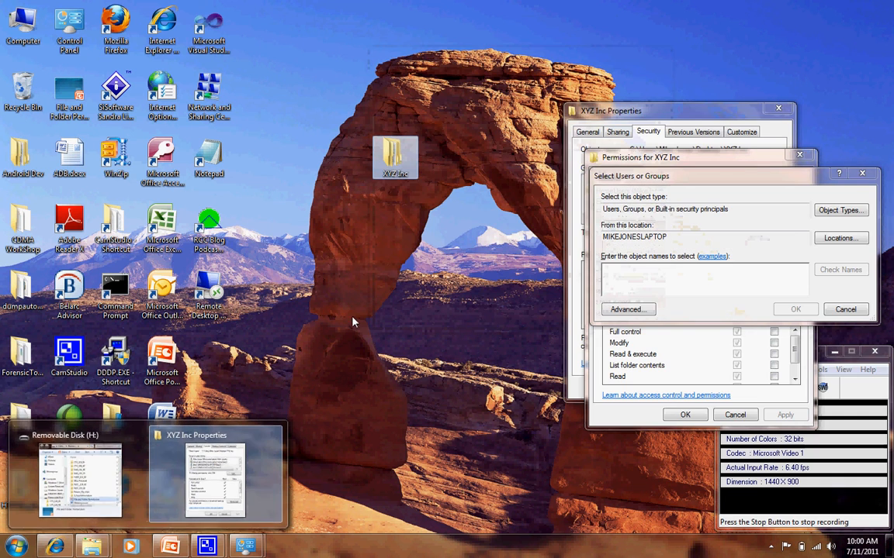
{"action": "left_click", "coordinate": [717, 287]}
{"action": "type", "text": "employees"}
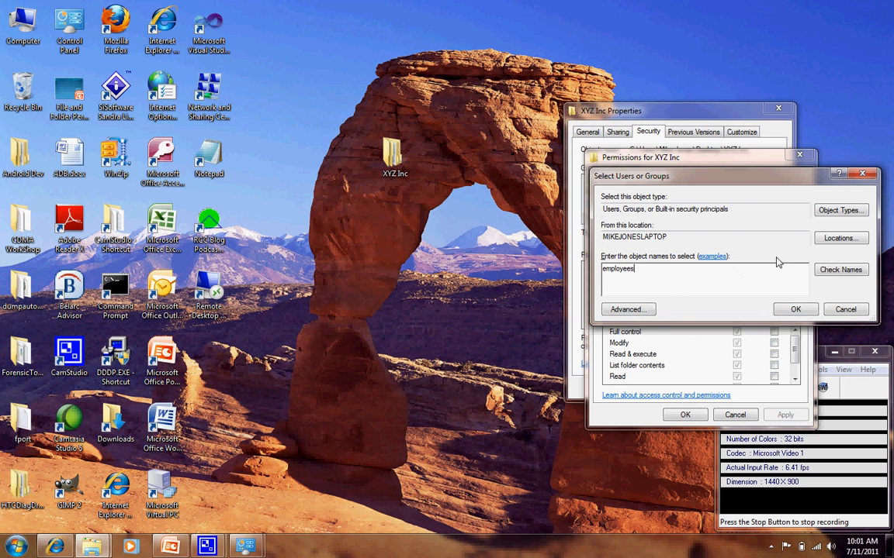
{"action": "left_click", "coordinate": [834, 269]}
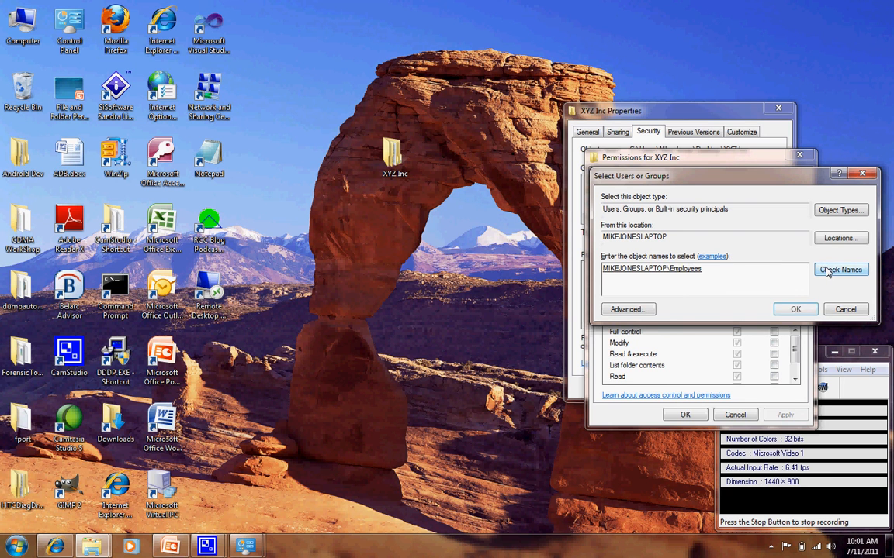
{"action": "left_click", "coordinate": [794, 309]}
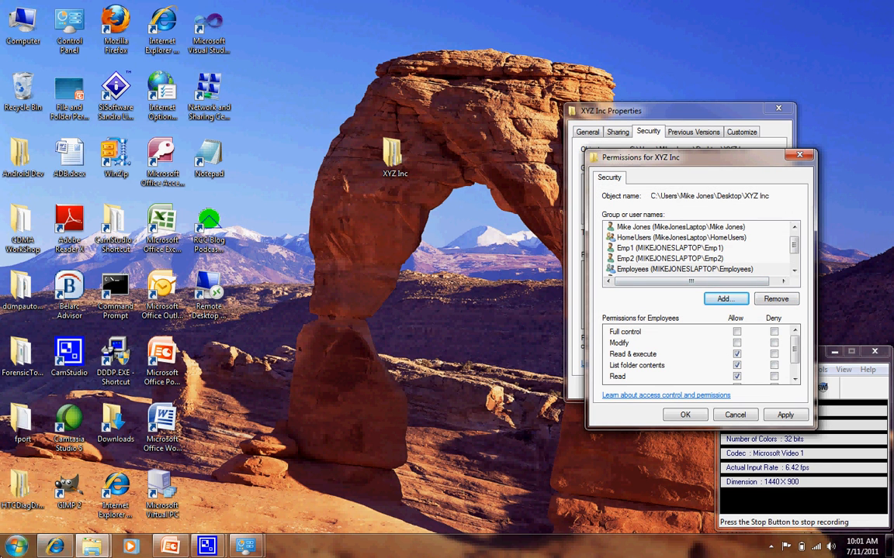
Open Computer Management from the Control Panel's administrative tools and list the local groups.
{"action": "left_click", "coordinate": [17, 545]}
{"action": "left_click", "coordinate": [219, 371]}
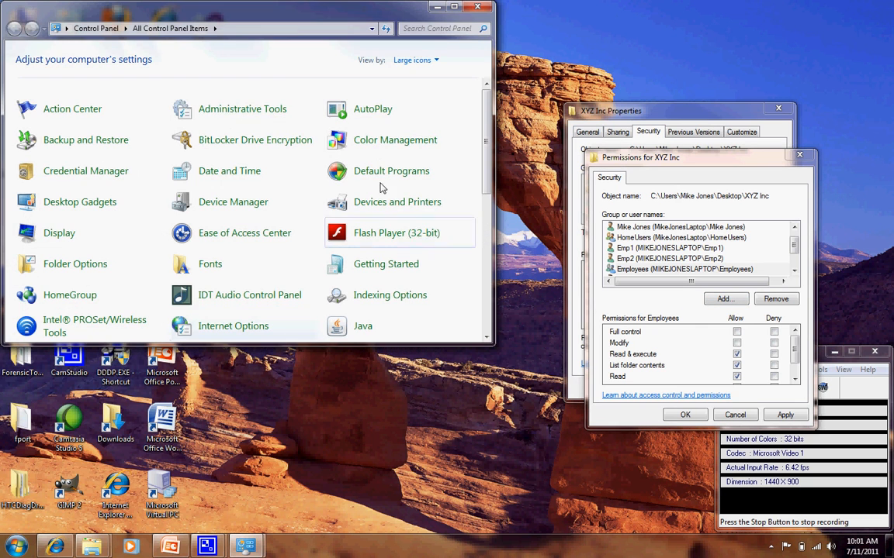
{"action": "left_click", "coordinate": [232, 108]}
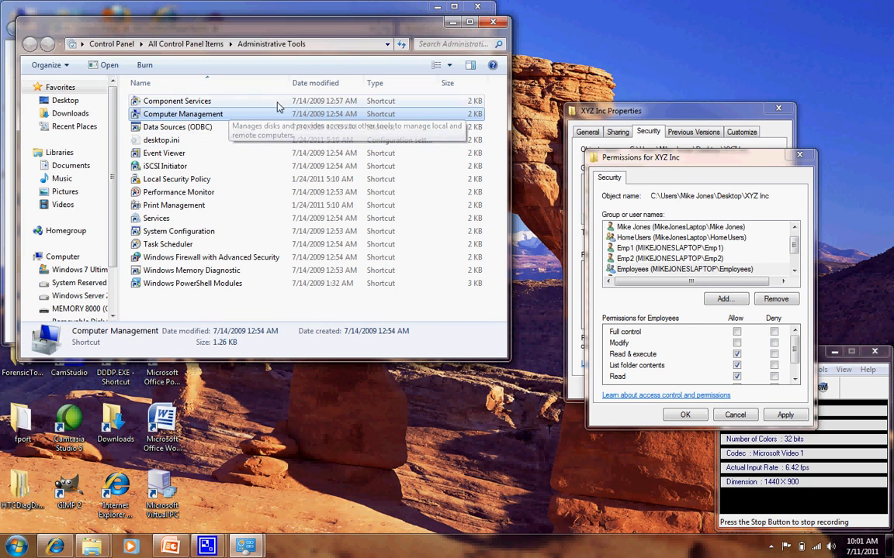
{"action": "left_click", "coordinate": [464, 26]}
{"action": "left_click", "coordinate": [74, 124]}
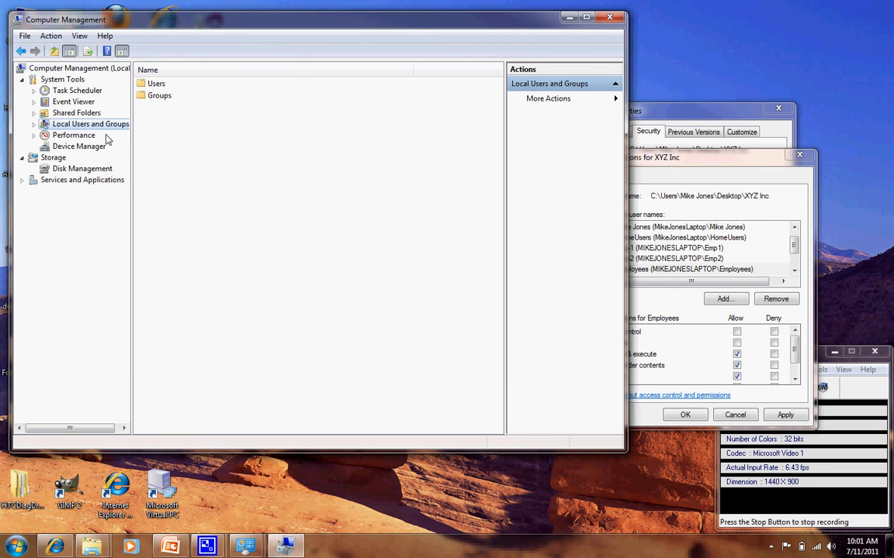
{"action": "left_click", "coordinate": [159, 96]}
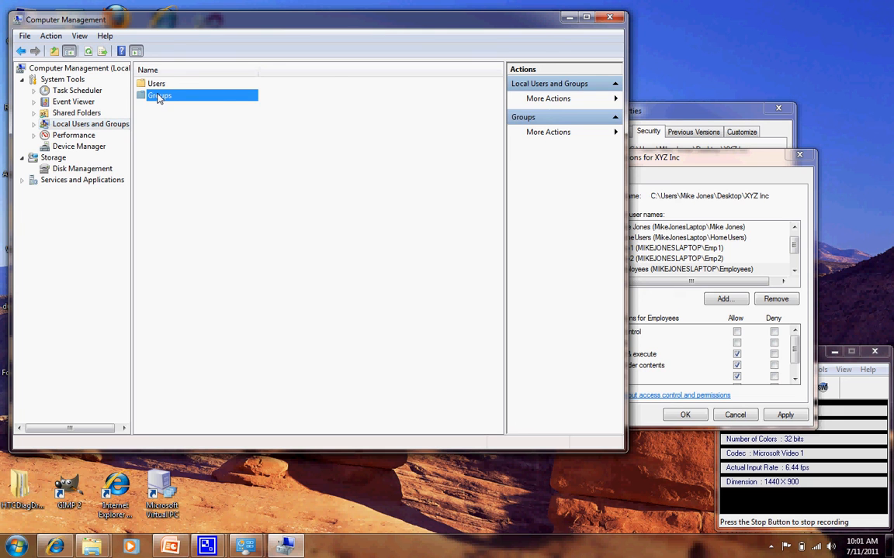
{"action": "double_click", "coordinate": [158, 96]}
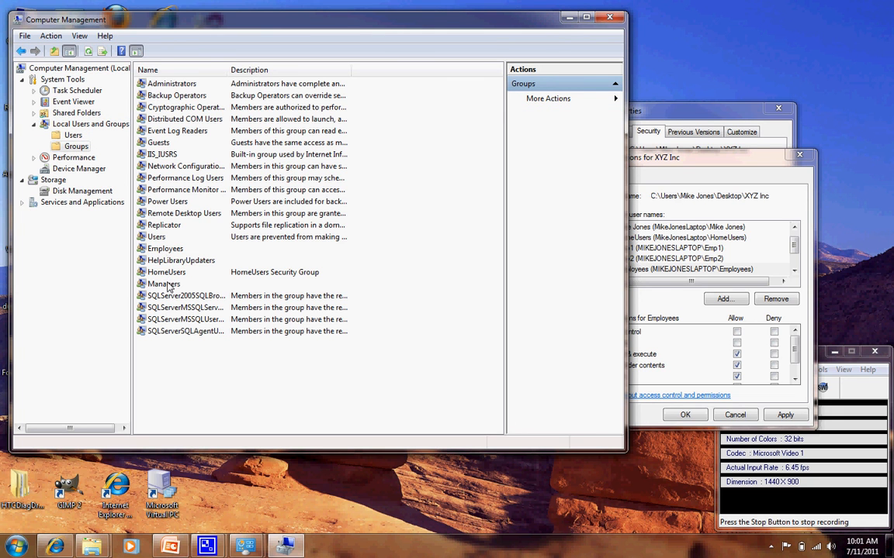
Examine the members of the Employees group, then close its properties.
{"action": "left_click", "coordinate": [166, 252]}
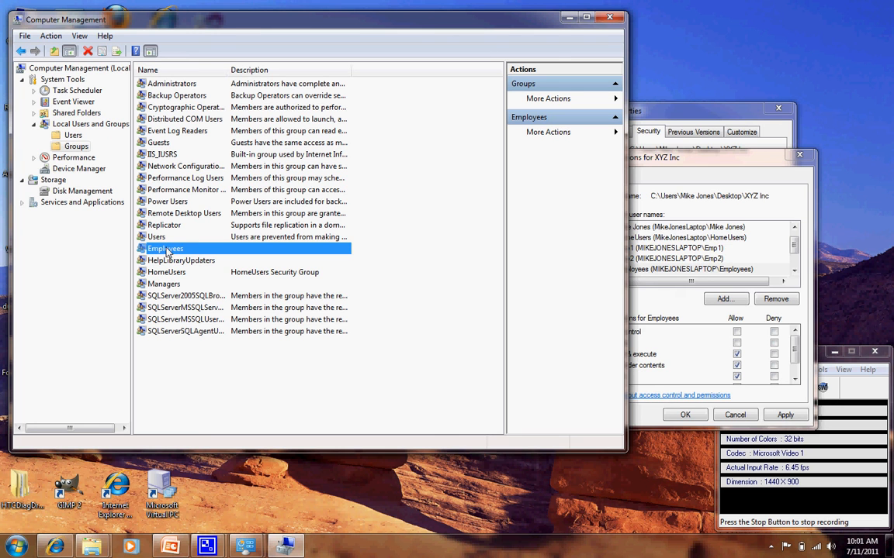
{"action": "double_click", "coordinate": [166, 250]}
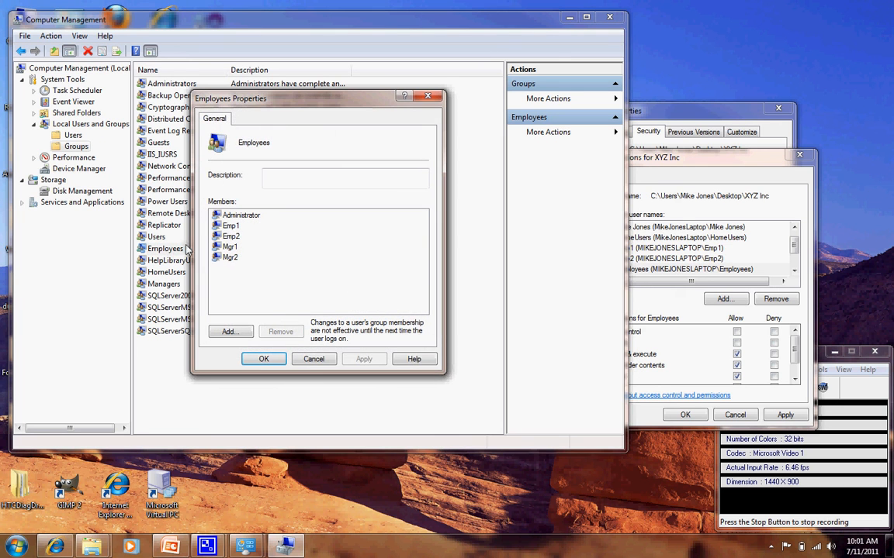
{"action": "left_click", "coordinate": [254, 360]}
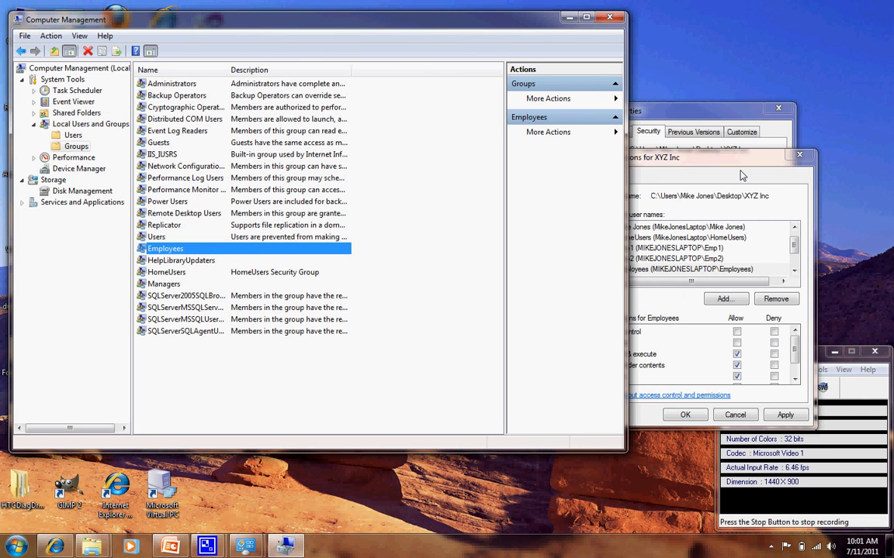
Bring the XYZ Inc permissions dialog forward, move it clear of the properties dialog behind it and minimize Computer Management.
{"action": "left_click", "coordinate": [666, 158]}
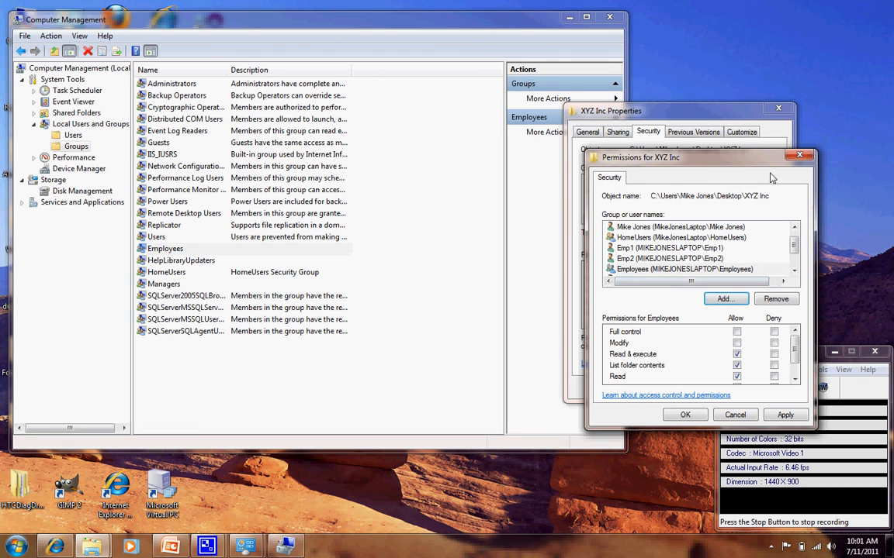
{"action": "left_click_drag", "start_coordinate": [751, 161], "coordinate": [687, 232]}
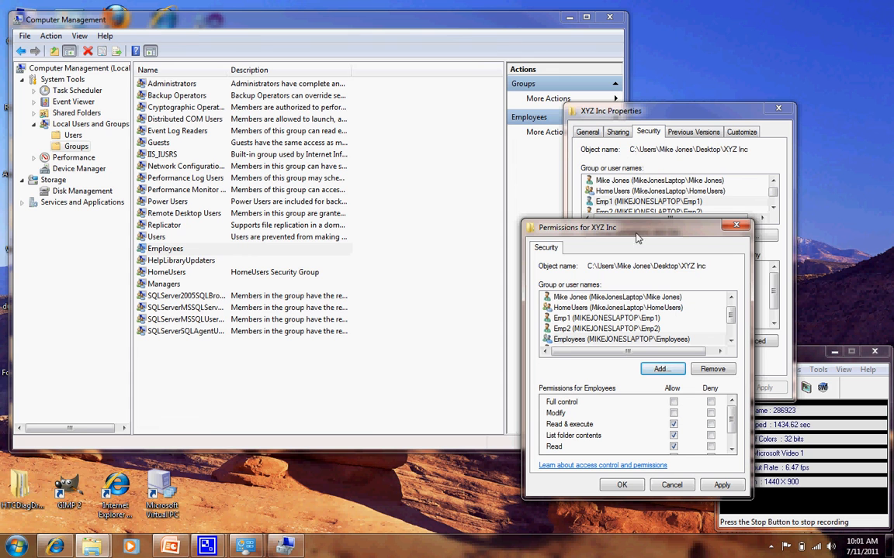
{"action": "left_click", "coordinate": [571, 18]}
Open the XYZ Inc folder in a window beside the permissions dialog and select its Managers subfolder.
{"action": "left_click", "coordinate": [394, 155]}
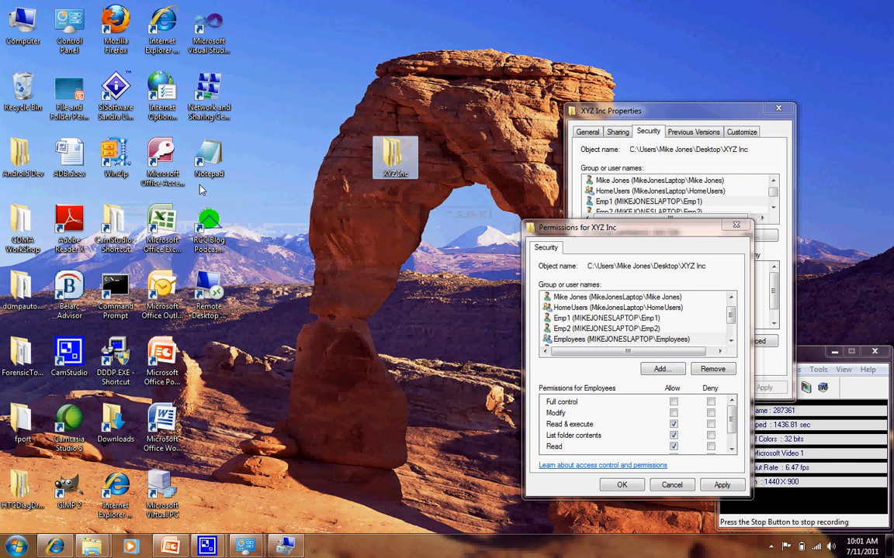
{"action": "double_click", "coordinate": [394, 159]}
{"action": "left_click_drag", "start_coordinate": [660, 153], "coordinate": [364, 209]}
{"action": "left_click", "coordinate": [325, 298]}
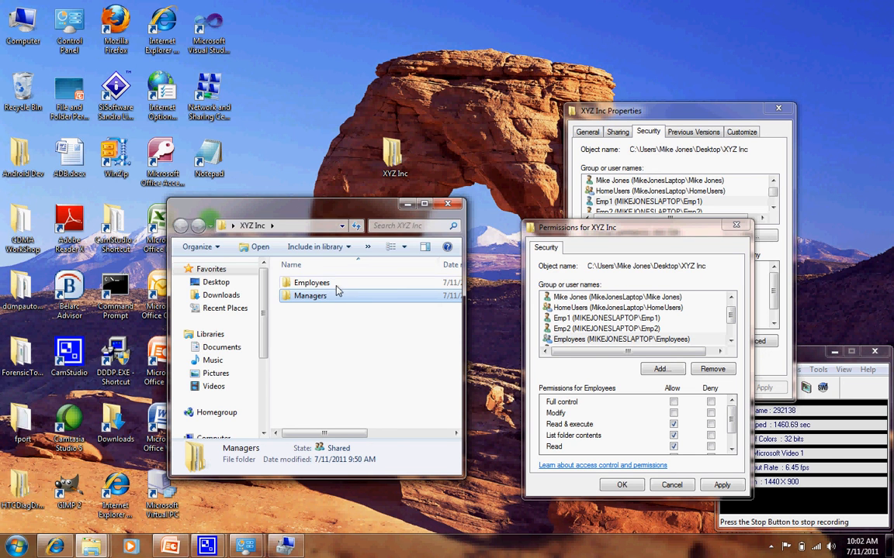
Accept the XYZ Inc permissions with the Employees group included, then close the folder window and the properties.
{"action": "left_click", "coordinate": [617, 486]}
{"action": "left_click", "coordinate": [448, 206]}
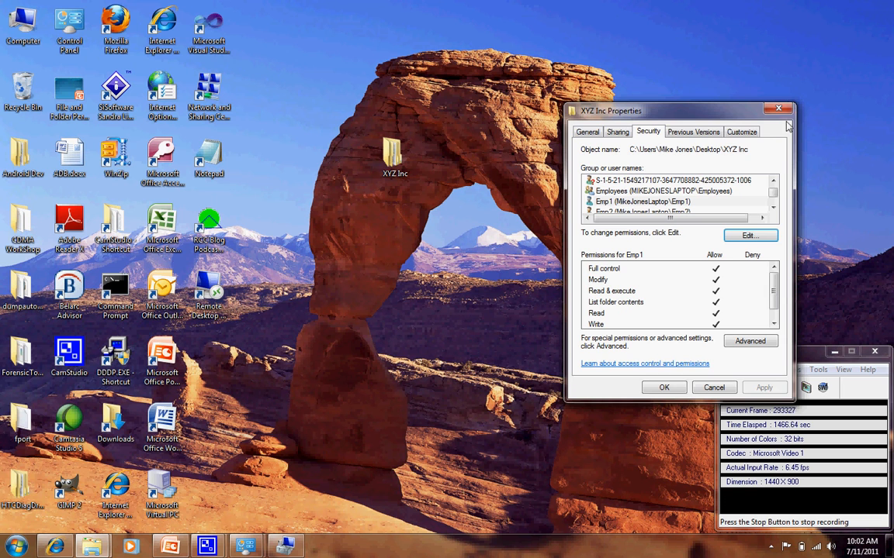
{"action": "left_click", "coordinate": [778, 108]}
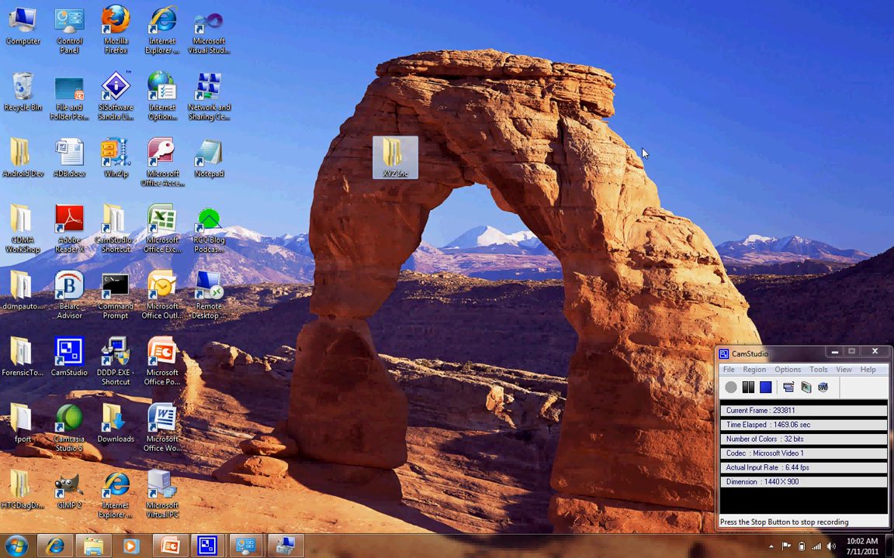